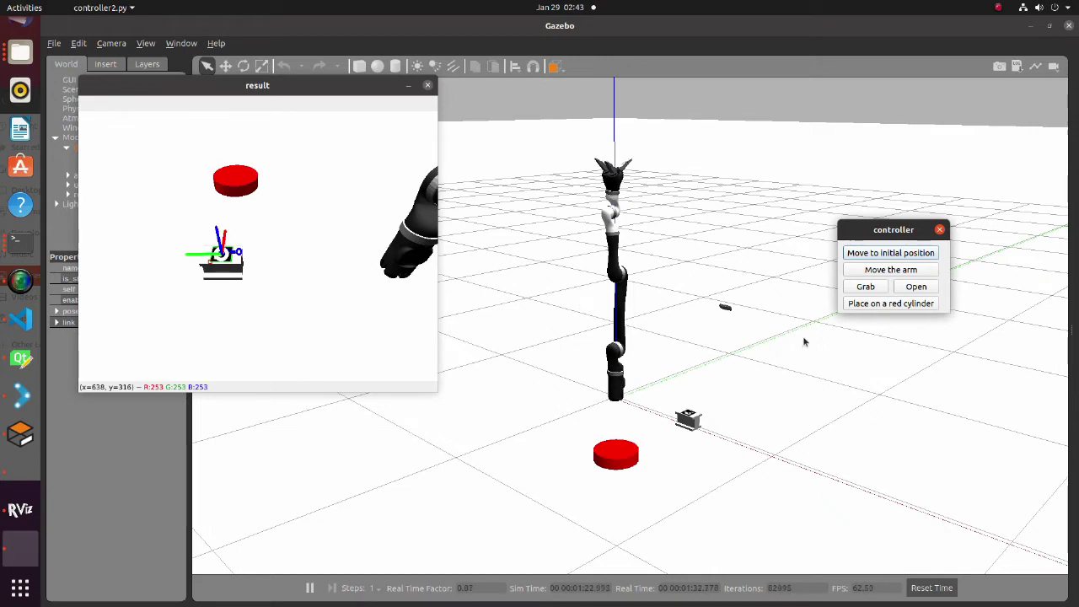
- Return the Kinova arm to its initial position, then lower the gripper over the tagged box
{"action": "left_click", "coordinate": [878, 258]}
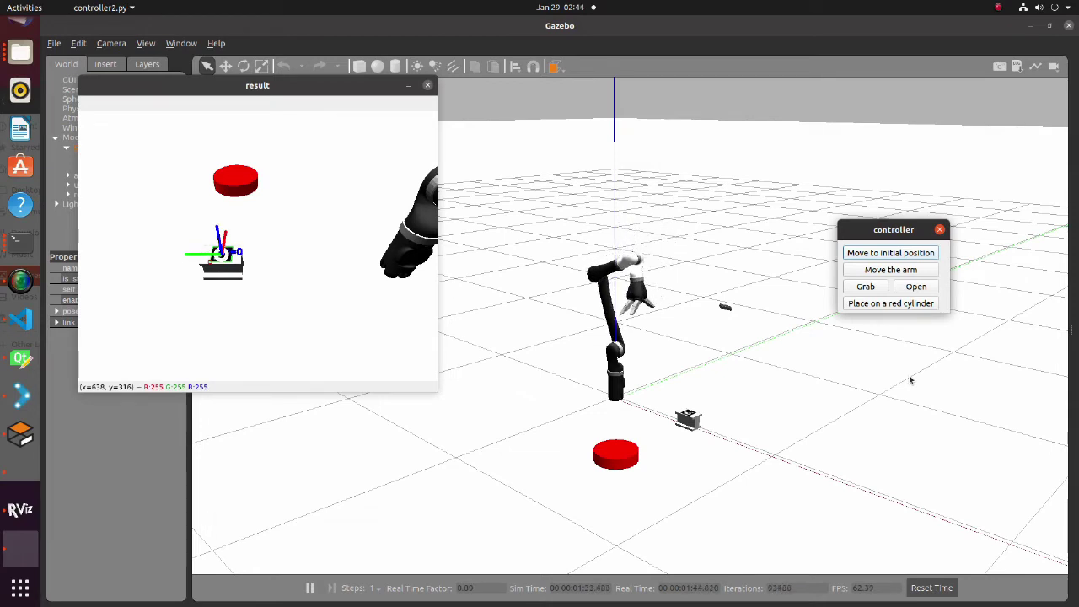
{"action": "left_click", "coordinate": [891, 270]}
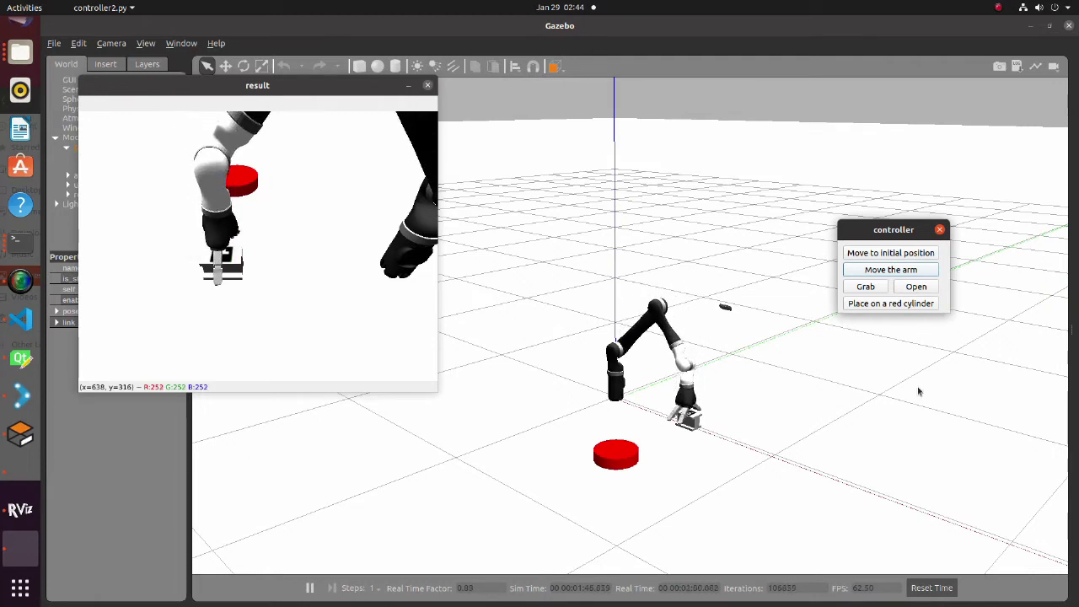
- Grab the box, place it on the red cylinder, open the gripper, and return the arm home
{"action": "left_click", "coordinate": [868, 287]}
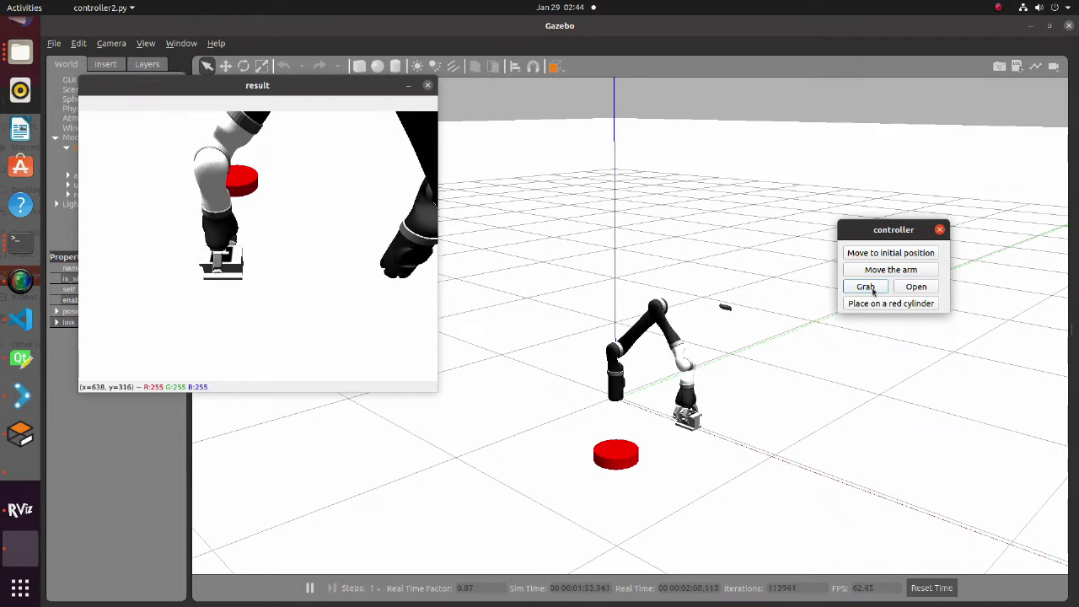
{"action": "left_click", "coordinate": [876, 304]}
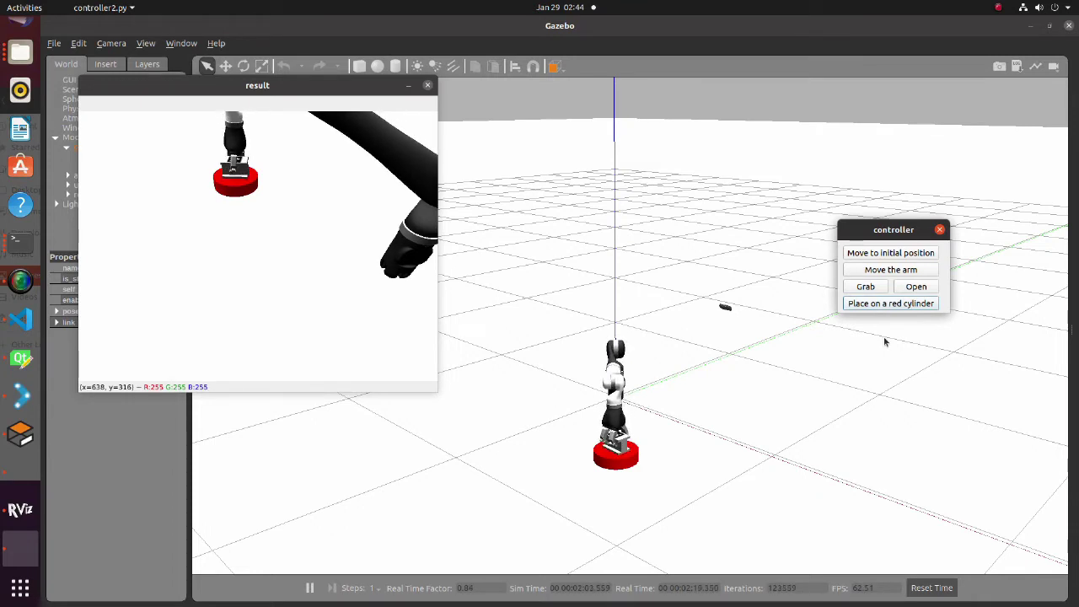
{"action": "left_click", "coordinate": [913, 289]}
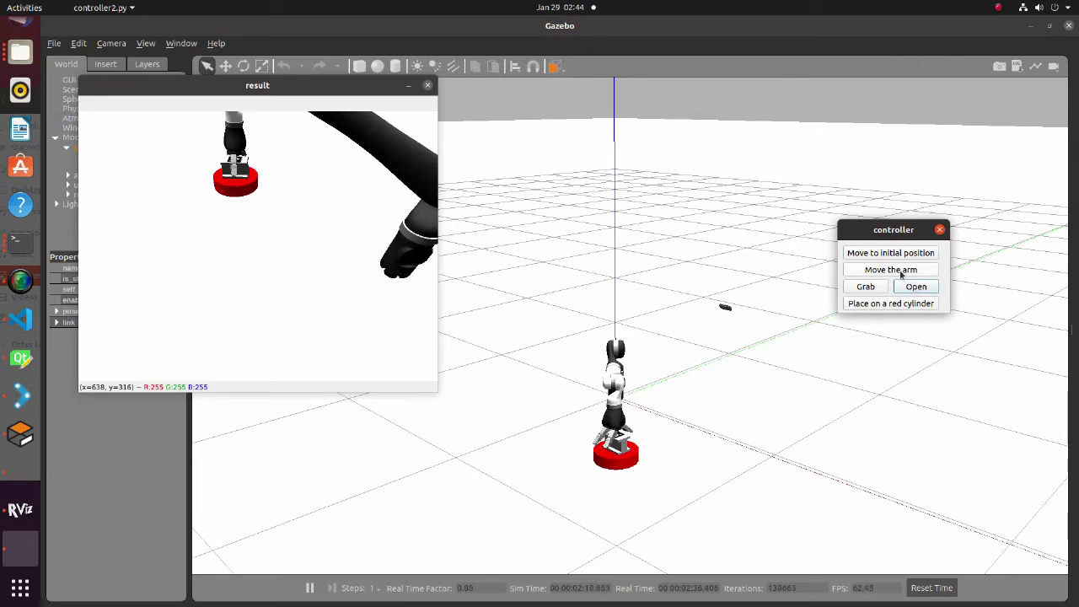
{"action": "left_click", "coordinate": [892, 255]}
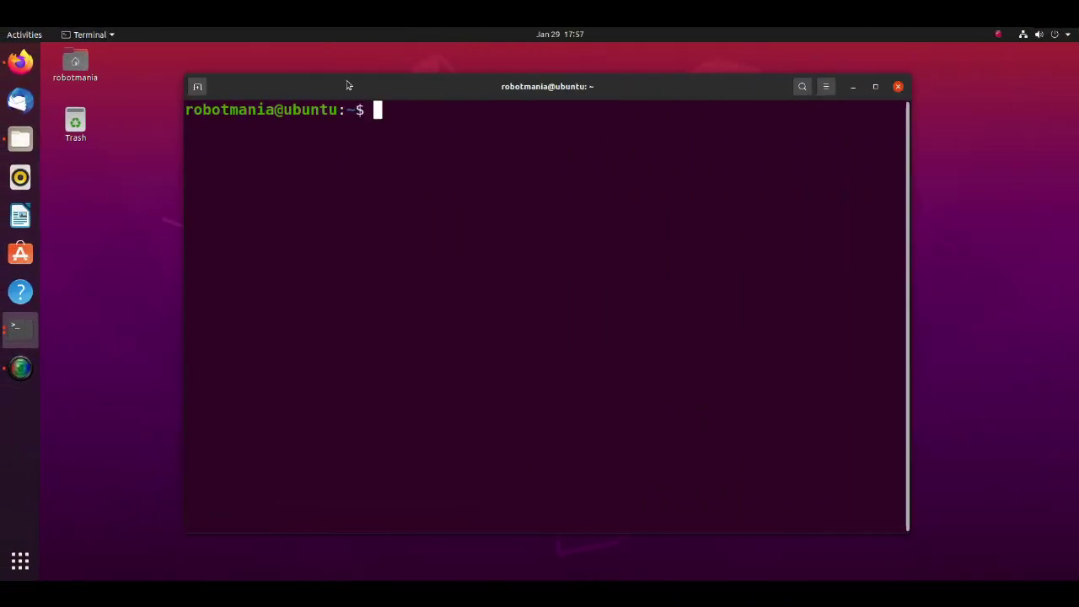
- Install ros-noetic-moveit with sudo apt, entering the password and confirming with y
{"action": "type", "text": "sudo apt install "}
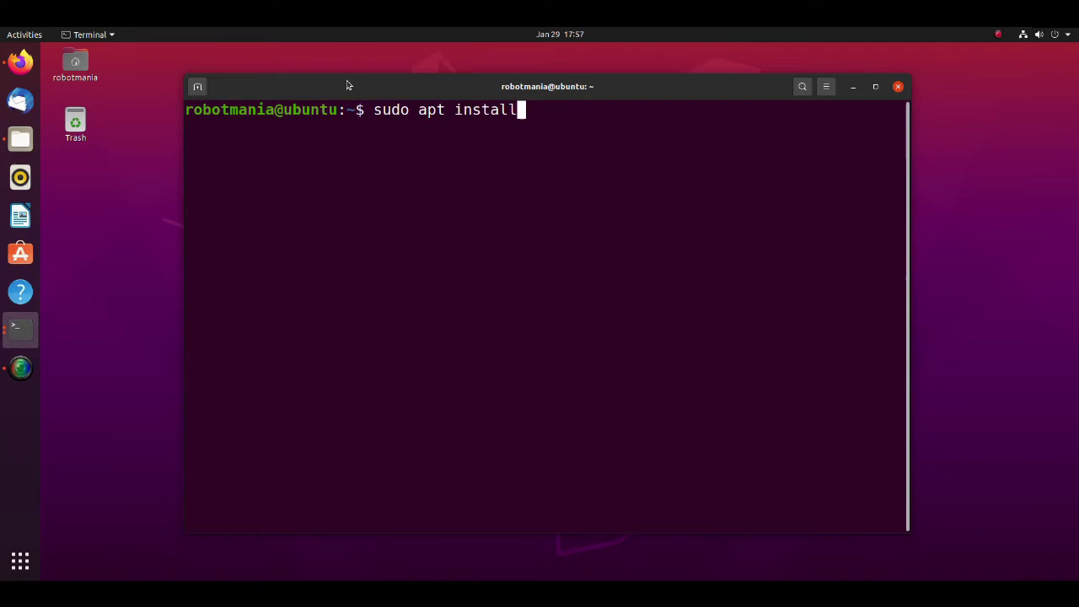
{"action": "type", "text": "ros-noet"}
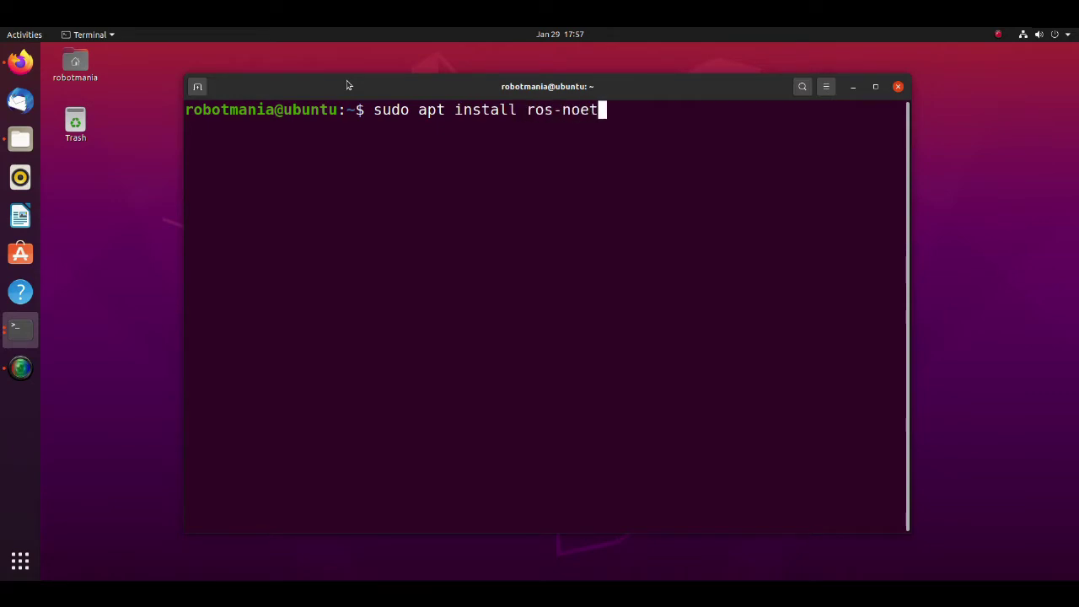
{"action": "type", "text": "ic-moveit"}
{"action": "key", "text": "Return"}
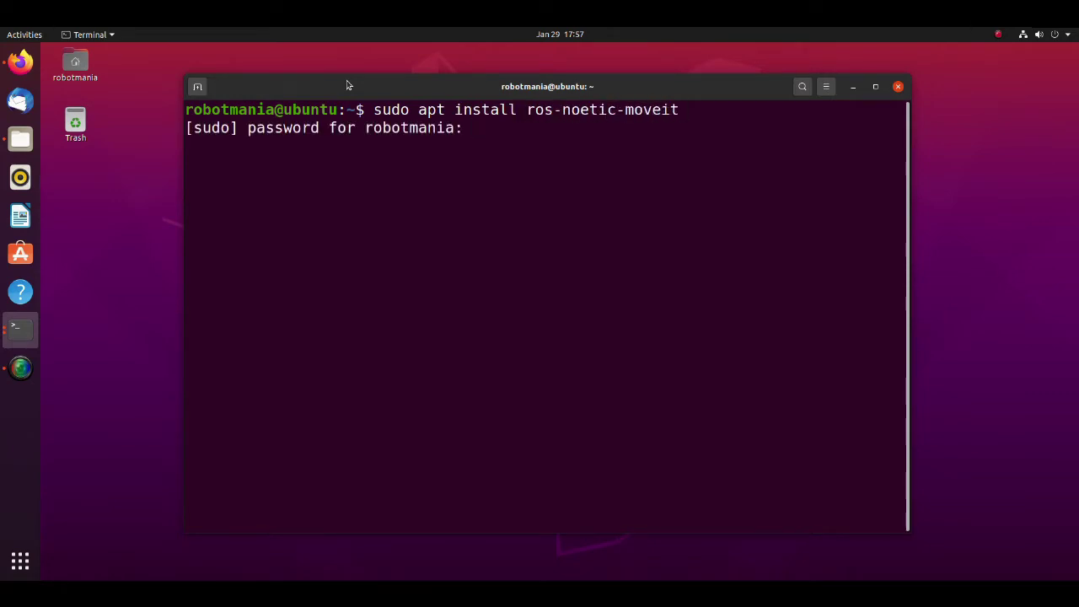
{"action": "key", "text": "Return"}
{"action": "type", "text": "y"}
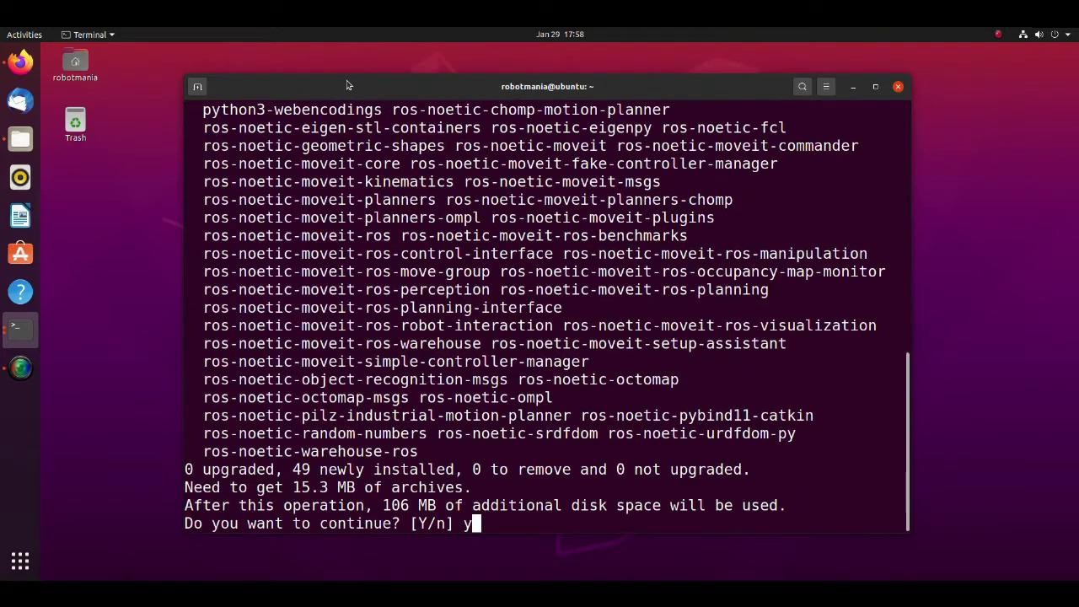
{"action": "key", "text": "Return"}
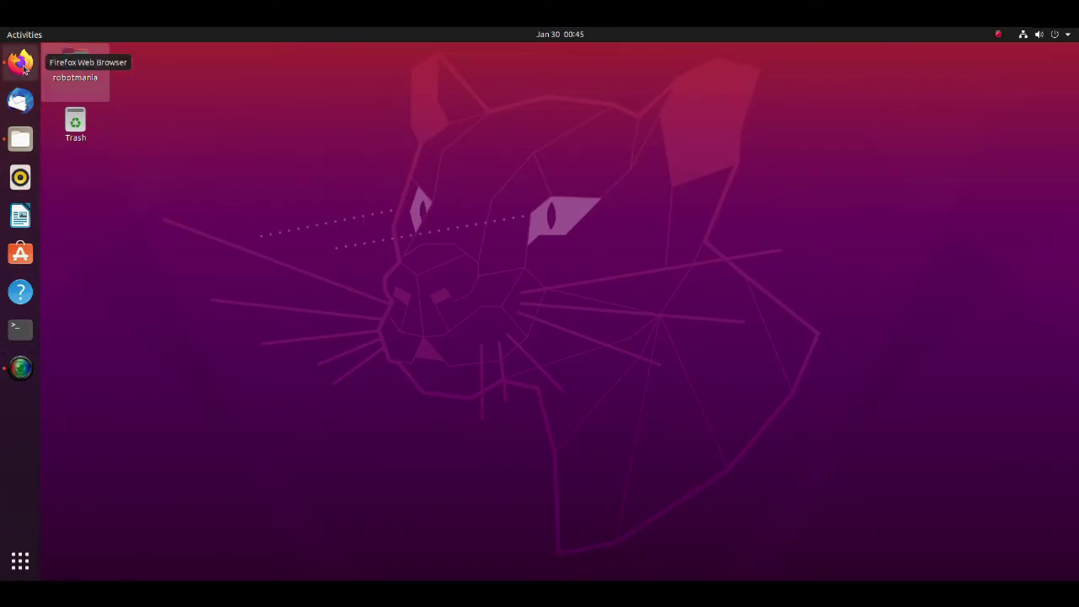
- Open Firefox on the Kinovarobotics kinova-ros GitHub repository page
{"action": "left_click", "coordinate": [21, 62]}
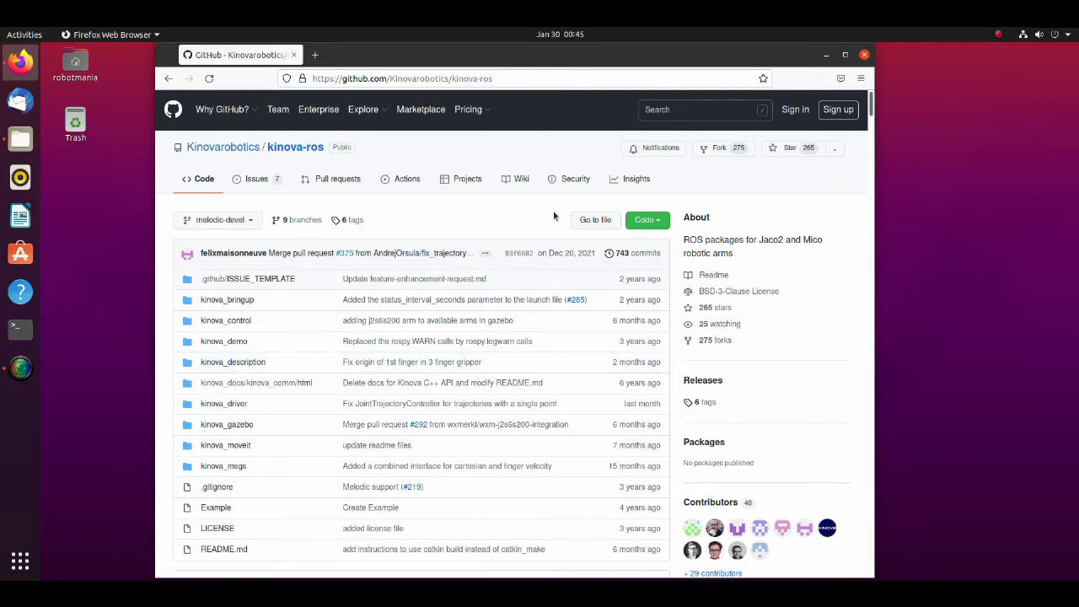
- Minimize the browser and browse Files to the kinova workspace folder in Home
{"action": "left_click", "coordinate": [825, 56]}
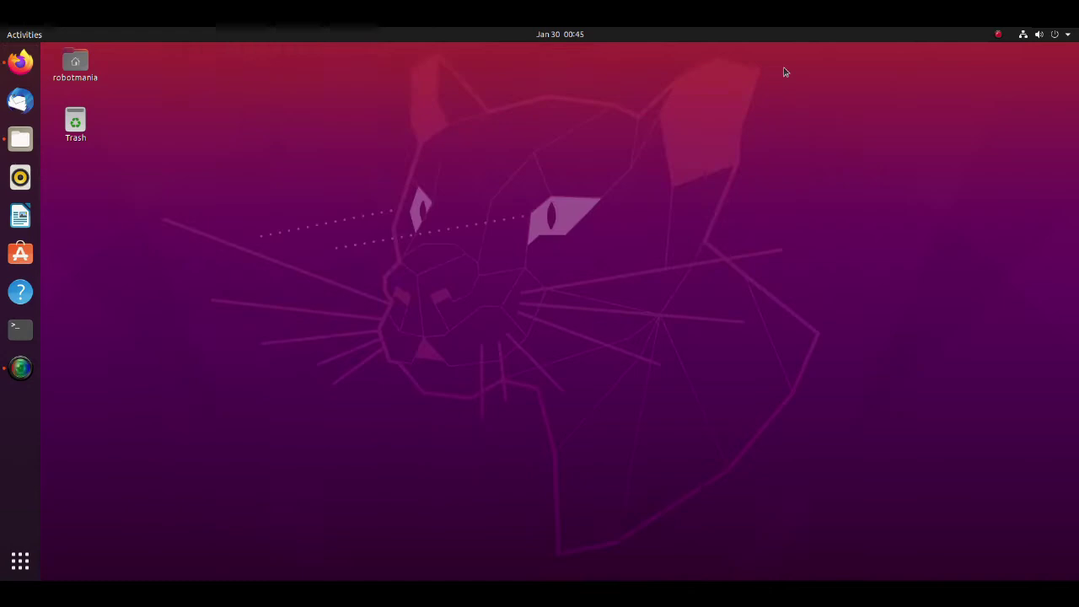
{"action": "left_click", "coordinate": [22, 140]}
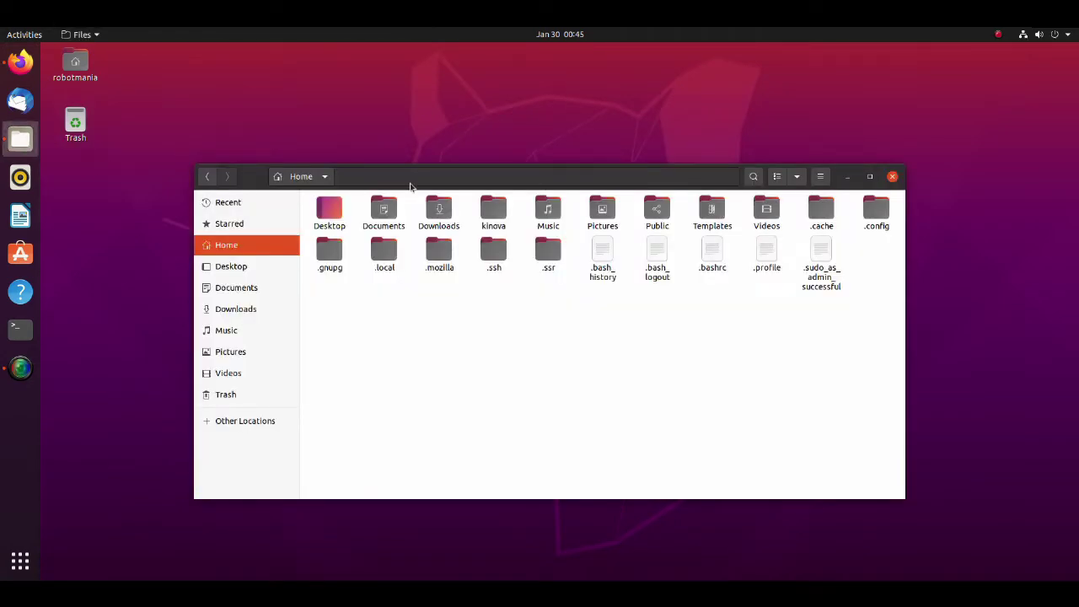
{"action": "left_click", "coordinate": [495, 232]}
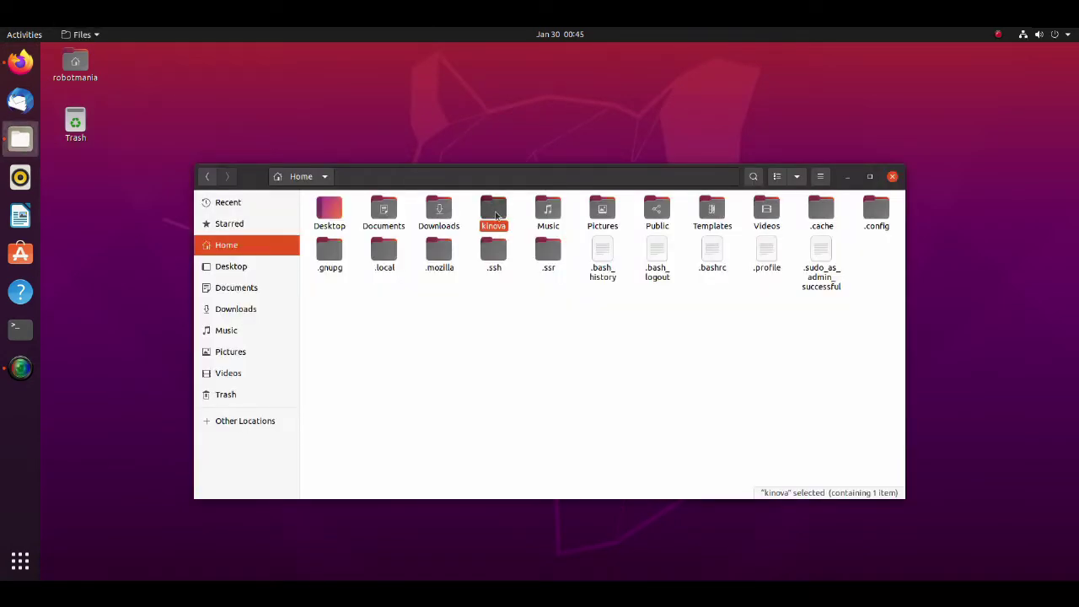
{"action": "double_click", "coordinate": [495, 212]}
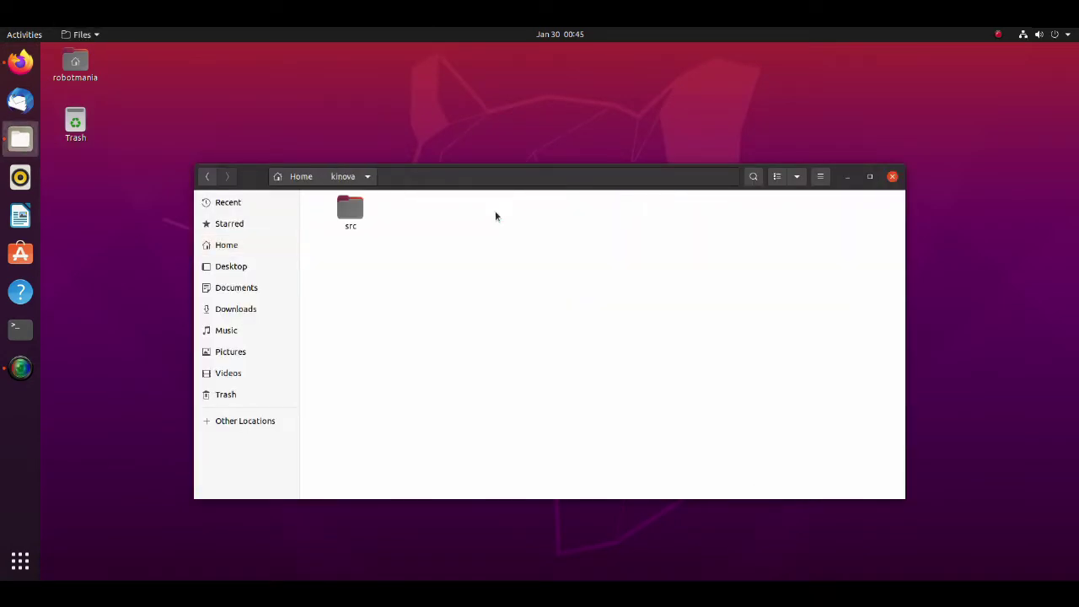
{"action": "double_click", "coordinate": [352, 211]}
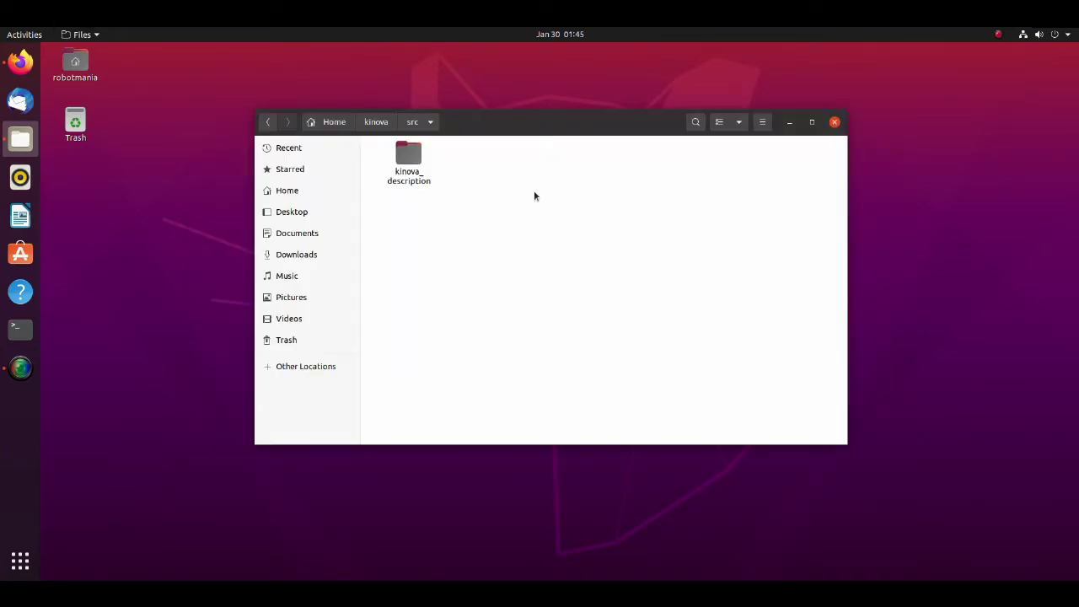
{"action": "left_click", "coordinate": [382, 126]}
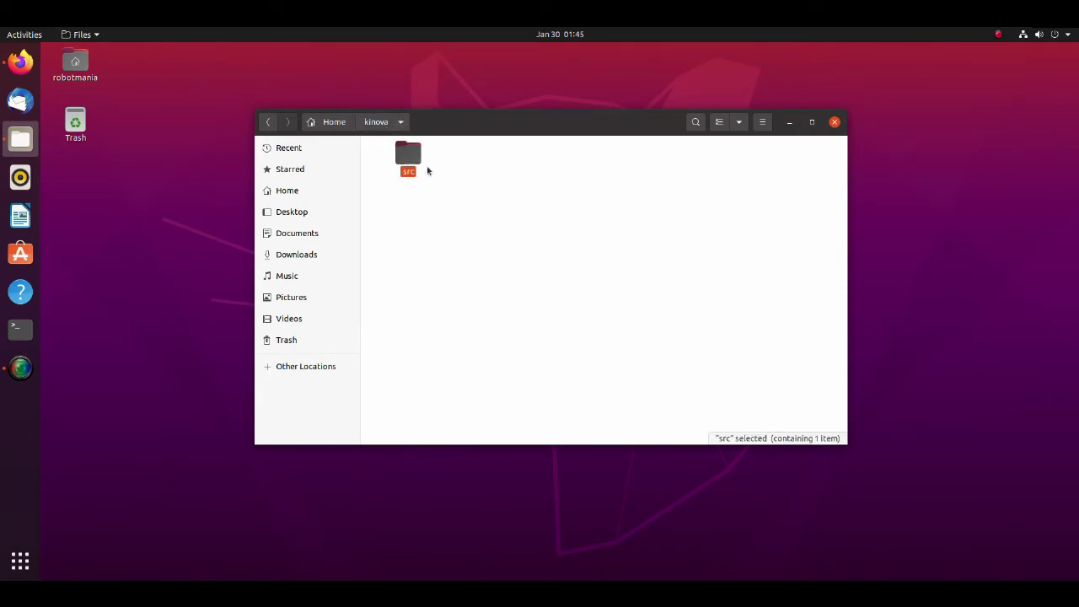
{"action": "left_click", "coordinate": [520, 223]}
- Run catkin_make in a terminal opened inside the kinova folder, then minimize it
{"action": "right_click", "coordinate": [520, 222]}
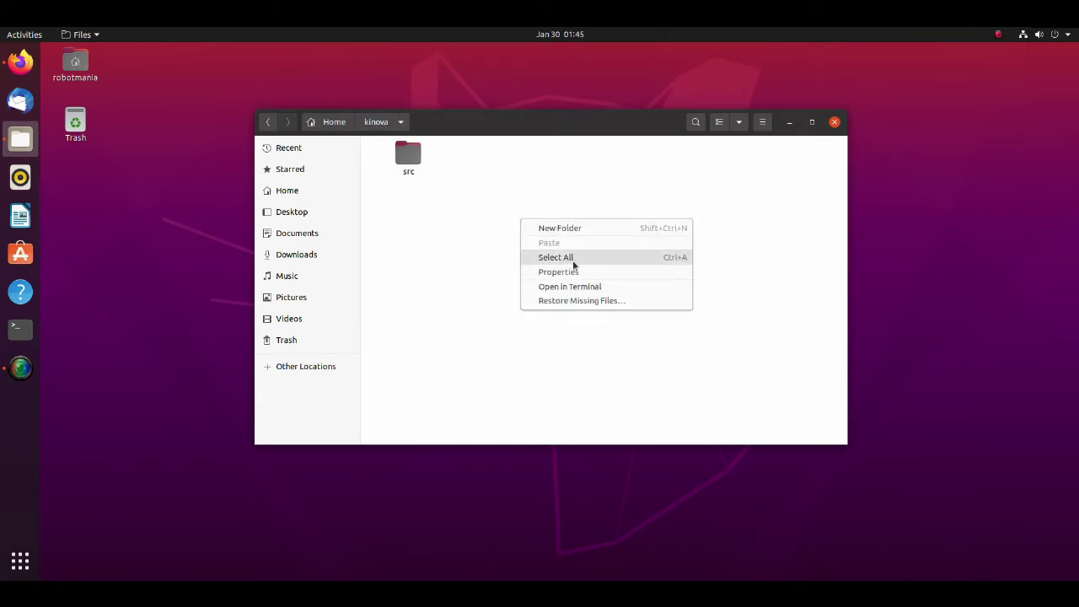
{"action": "left_click", "coordinate": [579, 287]}
{"action": "type", "text": "catkin_make"}
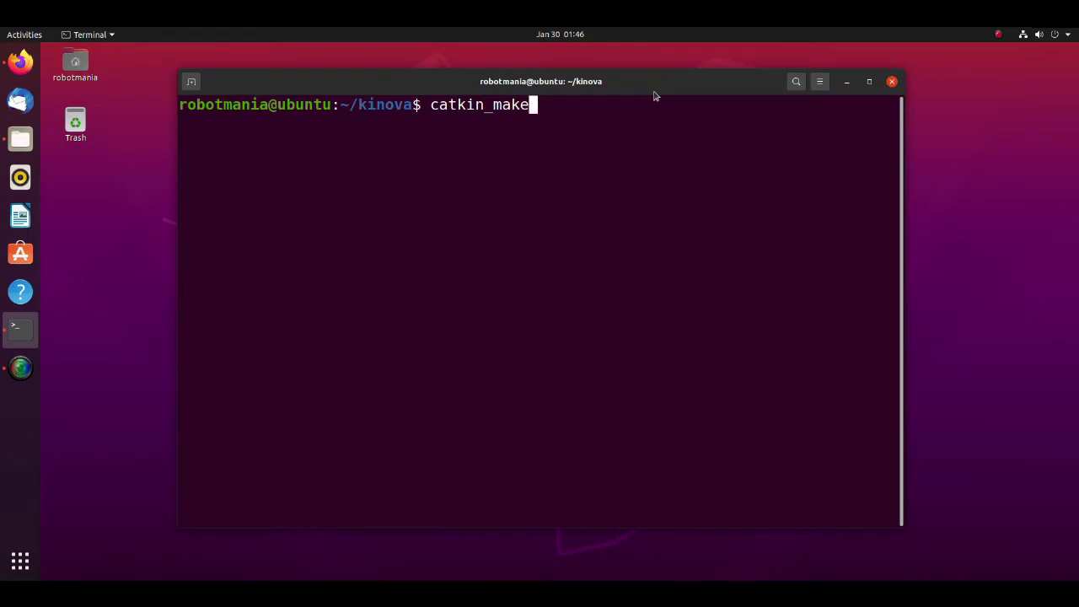
{"action": "key", "text": "Return"}
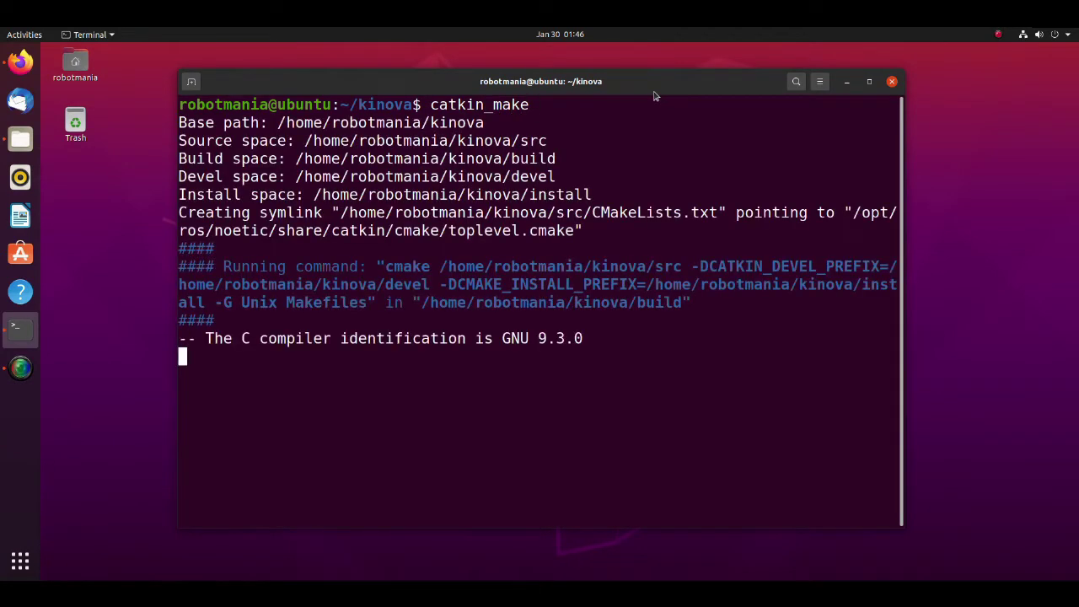
{"action": "left_click", "coordinate": [846, 81]}
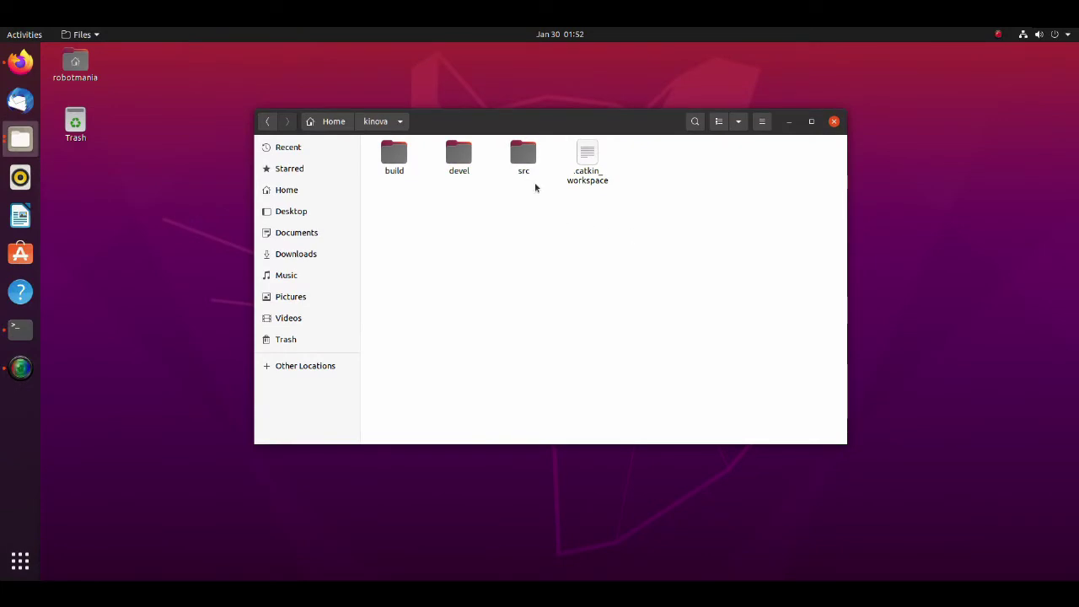
- Create a new folder named kinova_moveit inside the kinova workspace's src folder
{"action": "double_click", "coordinate": [522, 158]}
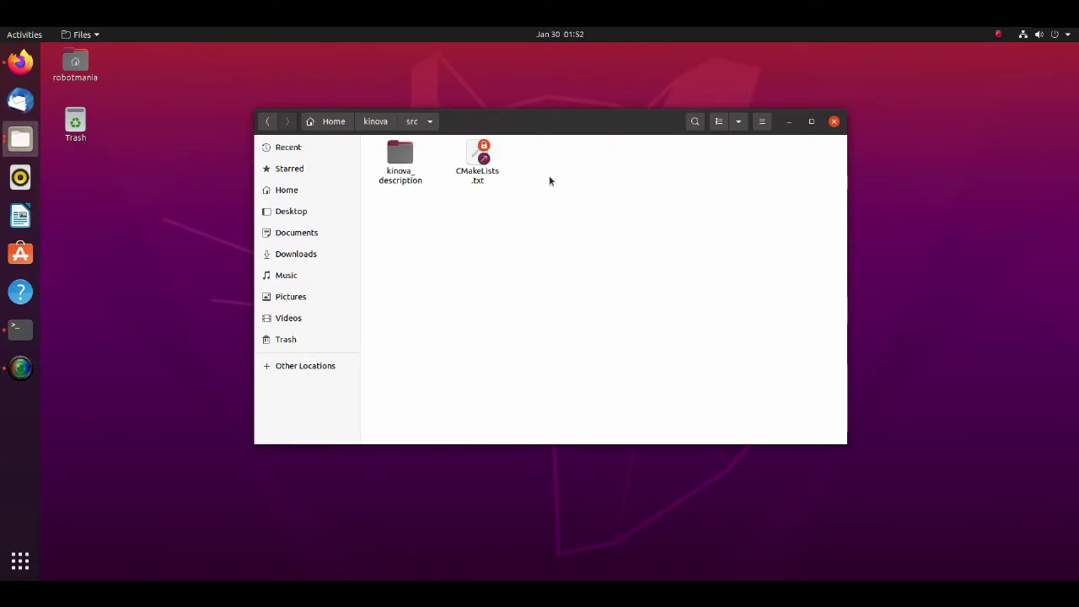
{"action": "right_click", "coordinate": [551, 181]}
{"action": "left_click", "coordinate": [570, 188]}
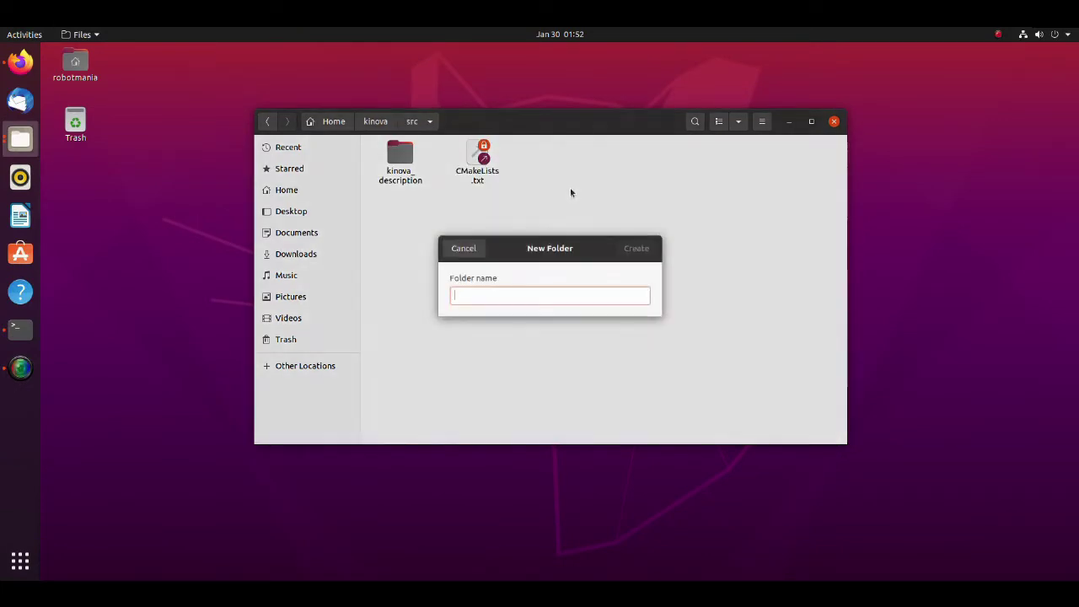
{"action": "type", "text": "kinova"}
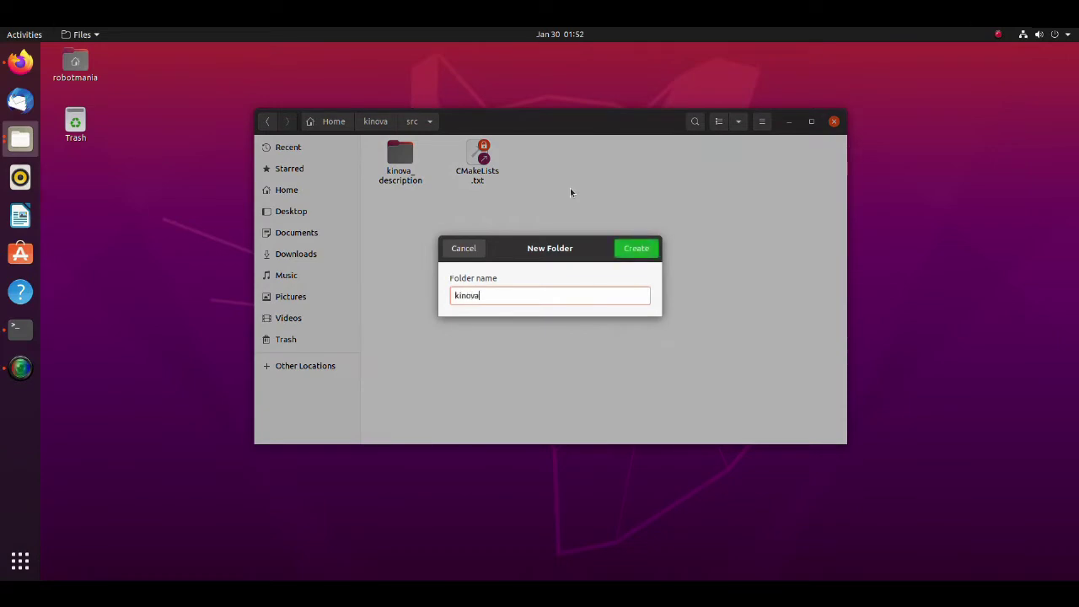
{"action": "type", "text": "_moveit"}
{"action": "key", "text": "Return"}
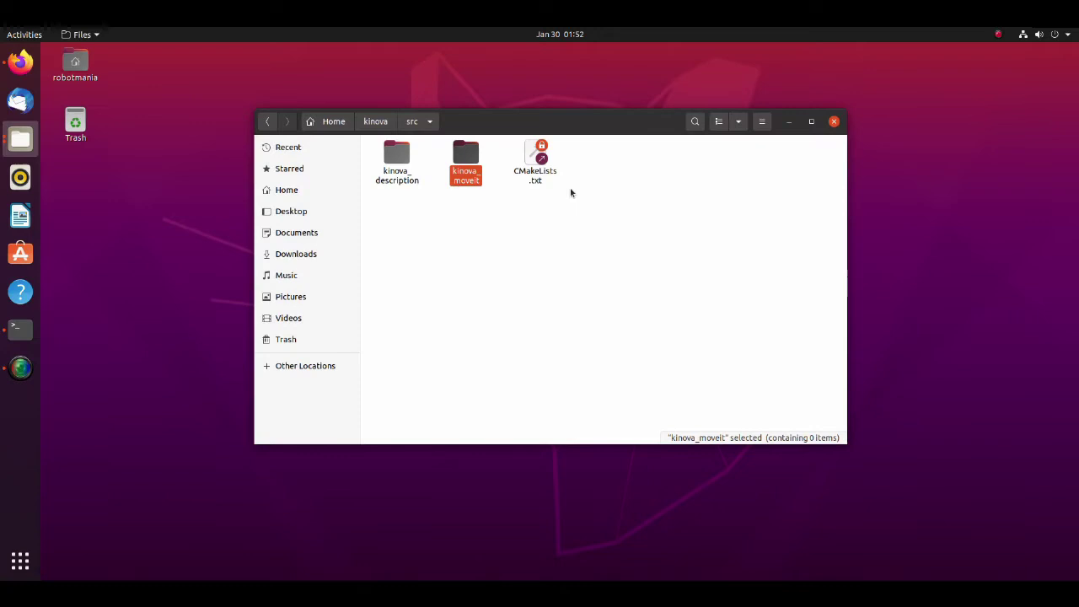
{"action": "right_click", "coordinate": [25, 334]}
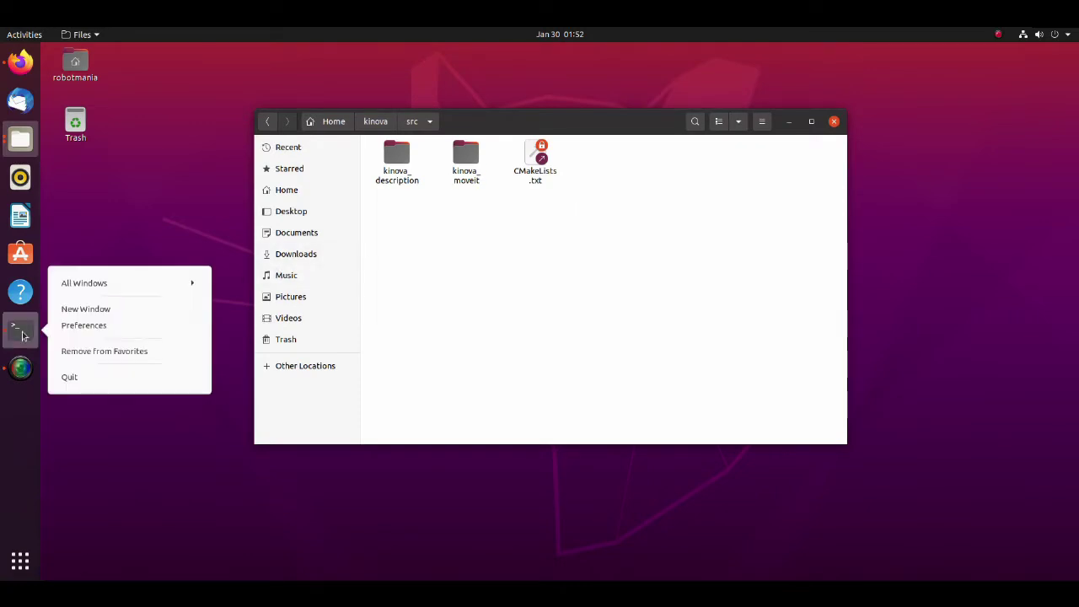
- Open a new terminal and source kinova/devel/setup.bash
{"action": "left_click", "coordinate": [77, 307]}
{"action": "type", "text": "source"}
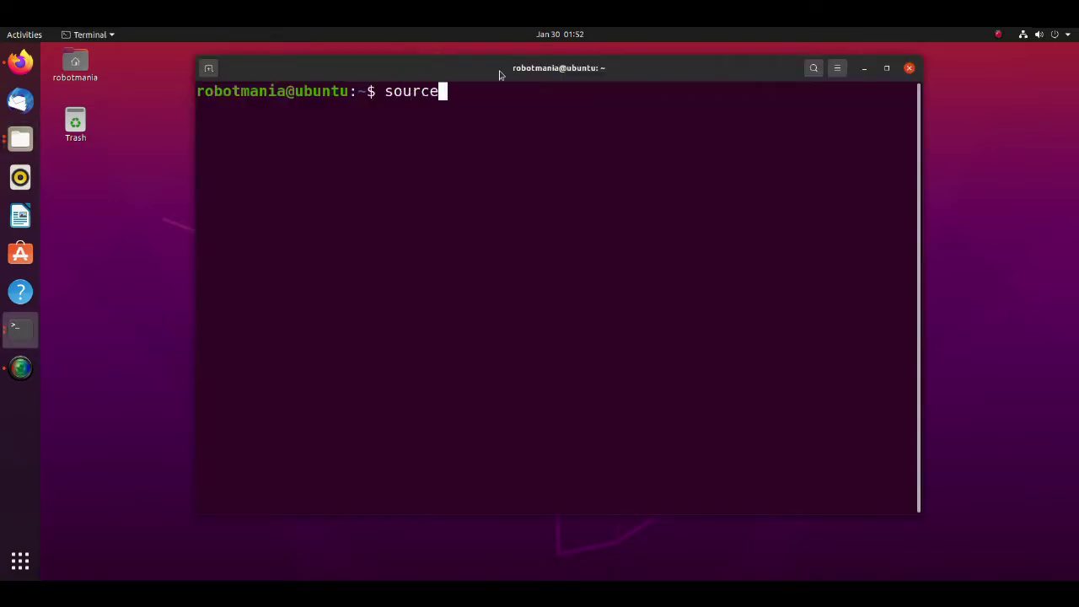
{"action": "type", "text": " kinova/devel/"}
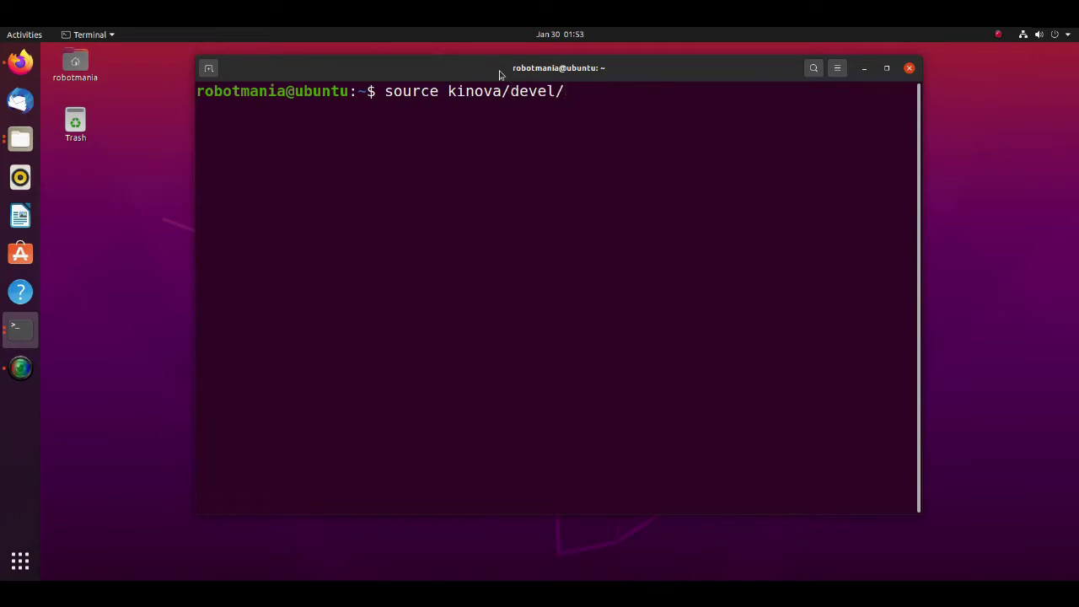
{"action": "type", "text": "setup.bash"}
{"action": "key", "text": "Return"}
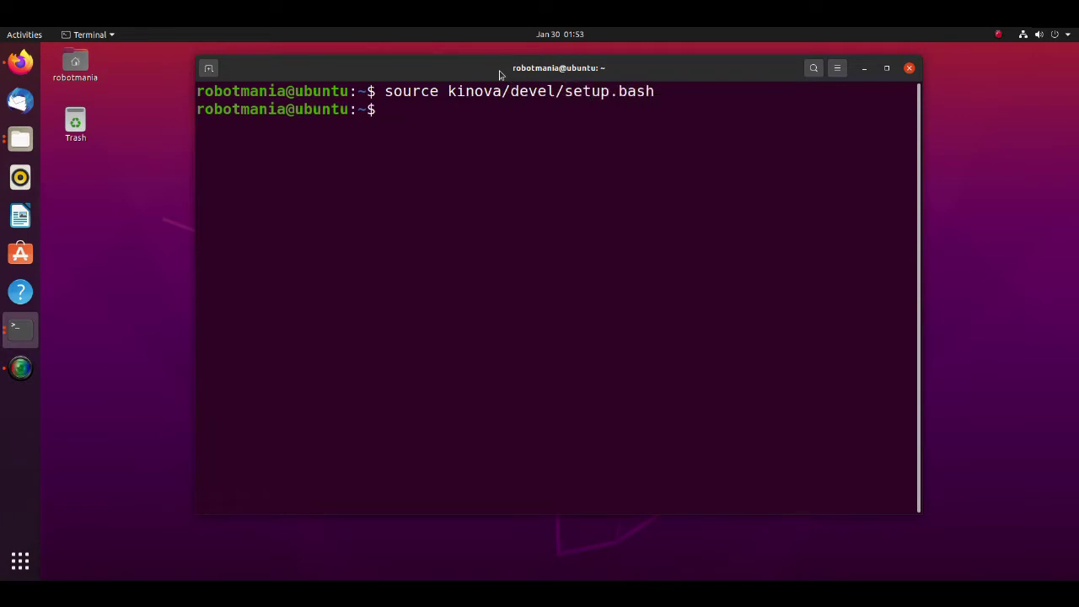
- Run roslaunch moveit_setup_assistant setup_assistant.launch using Tab completion
{"action": "type", "text": "roslaunch"}
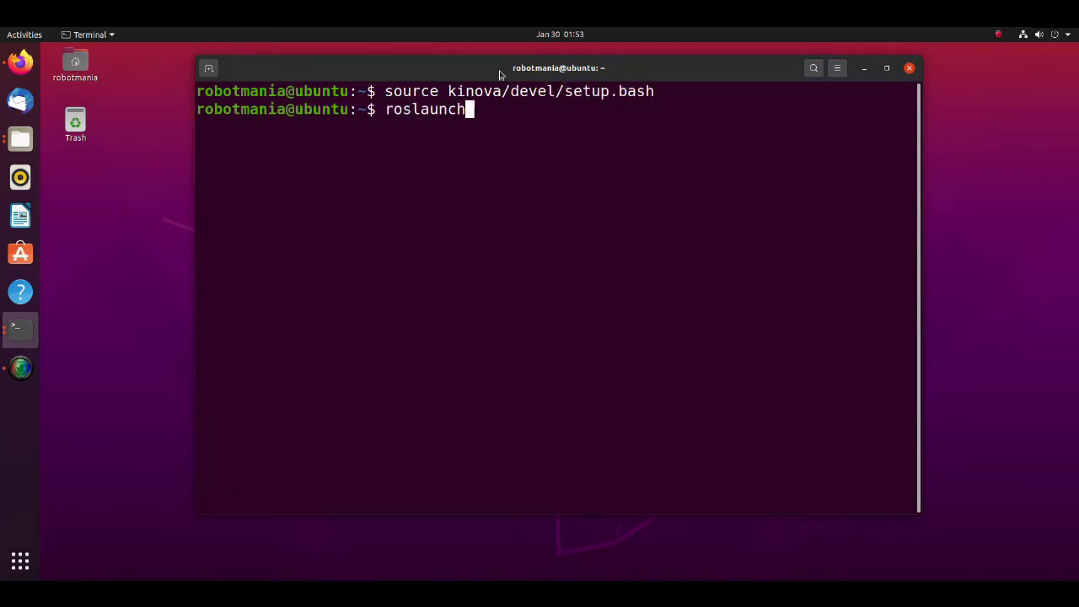
{"action": "type", "text": " moveit_set"}
{"action": "key", "text": "Tab"}
{"action": "type", "text": "setr"}
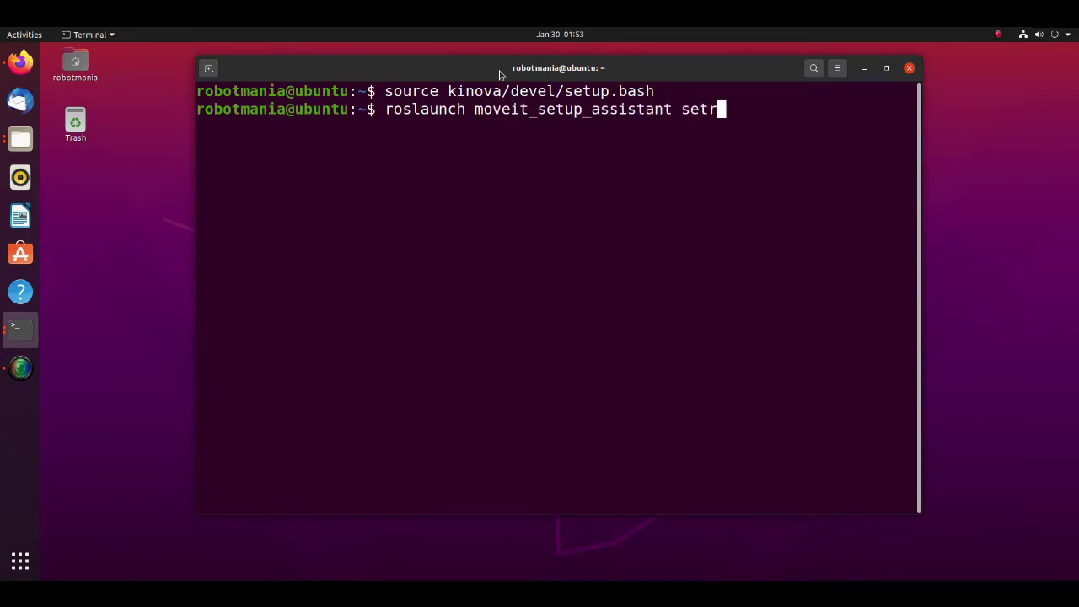
{"action": "type", "text": "up"}
{"action": "key", "text": "Tab"}
{"action": "key", "text": "Return"}
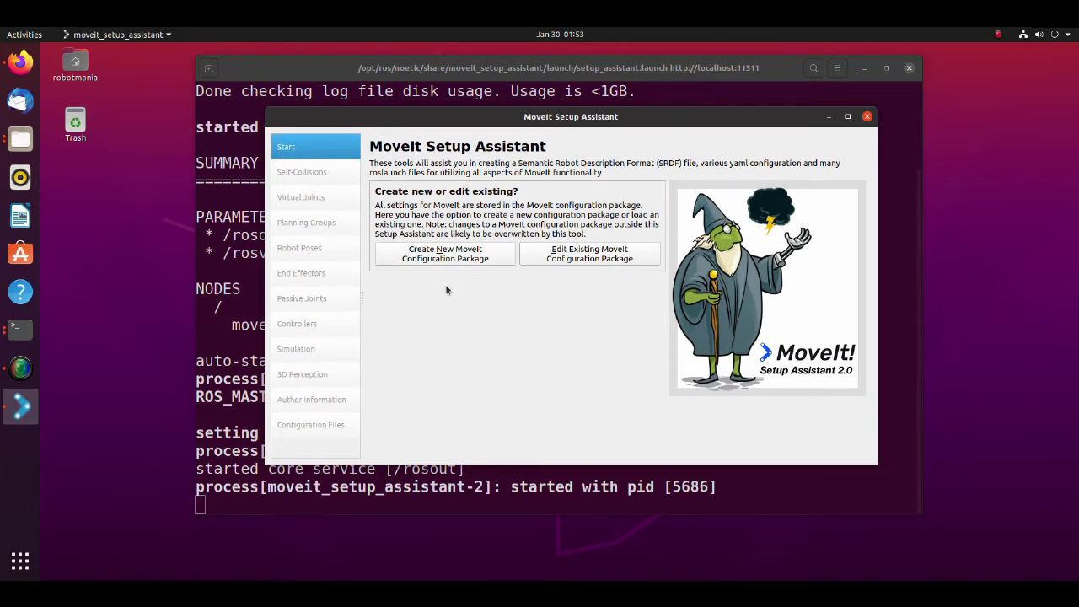
- Start a new MoveIt configuration package and browse to the kinova workspace's src folder
{"action": "left_click", "coordinate": [445, 257]}
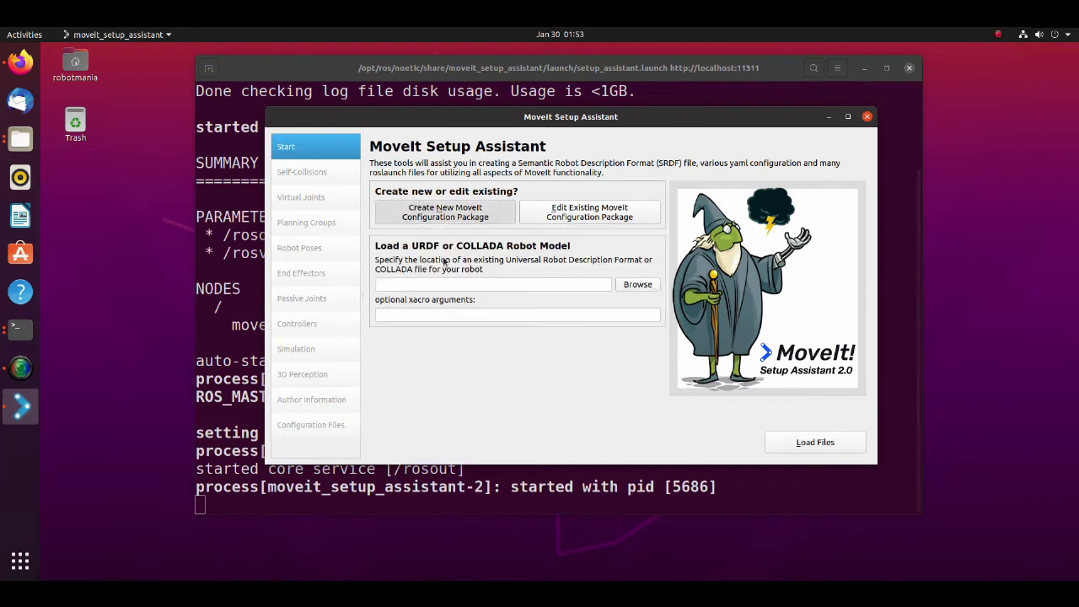
{"action": "left_click", "coordinate": [631, 285]}
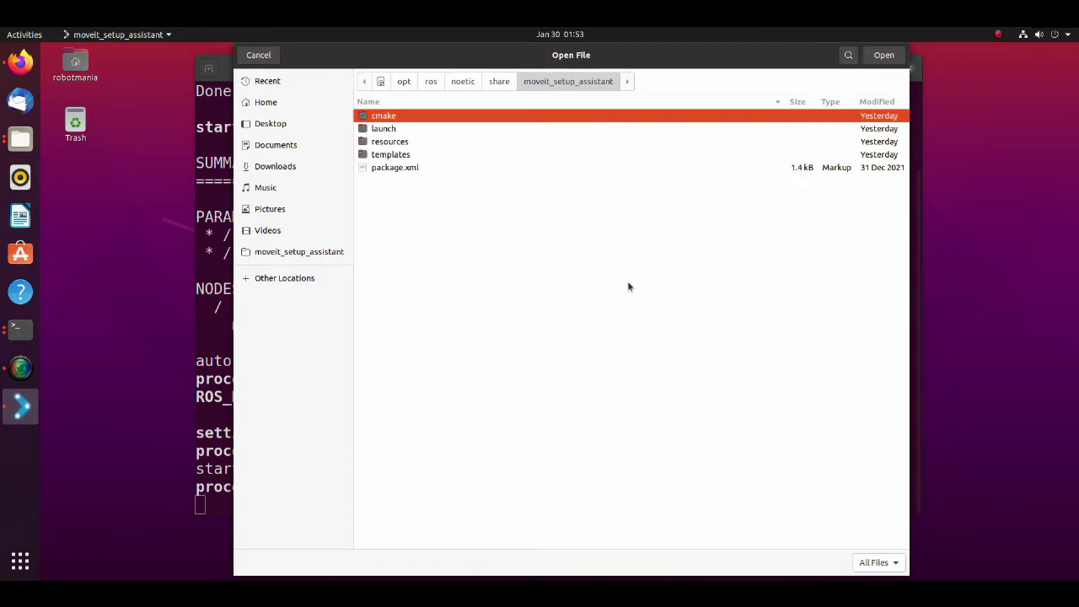
{"action": "left_click", "coordinate": [266, 104]}
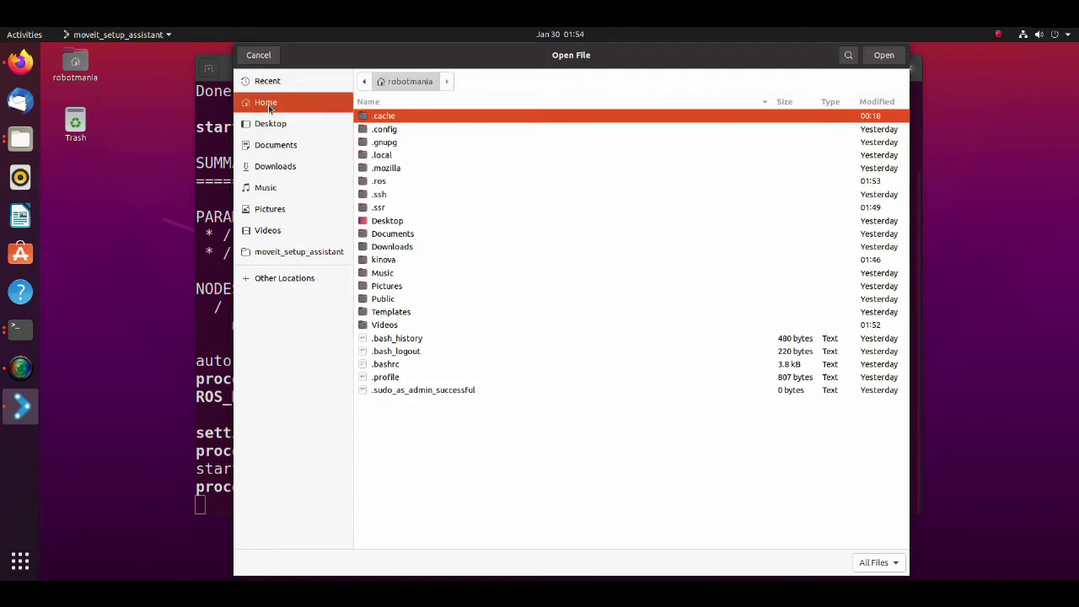
{"action": "double_click", "coordinate": [367, 260]}
{"action": "left_click", "coordinate": [365, 143]}
{"action": "double_click", "coordinate": [365, 143]}
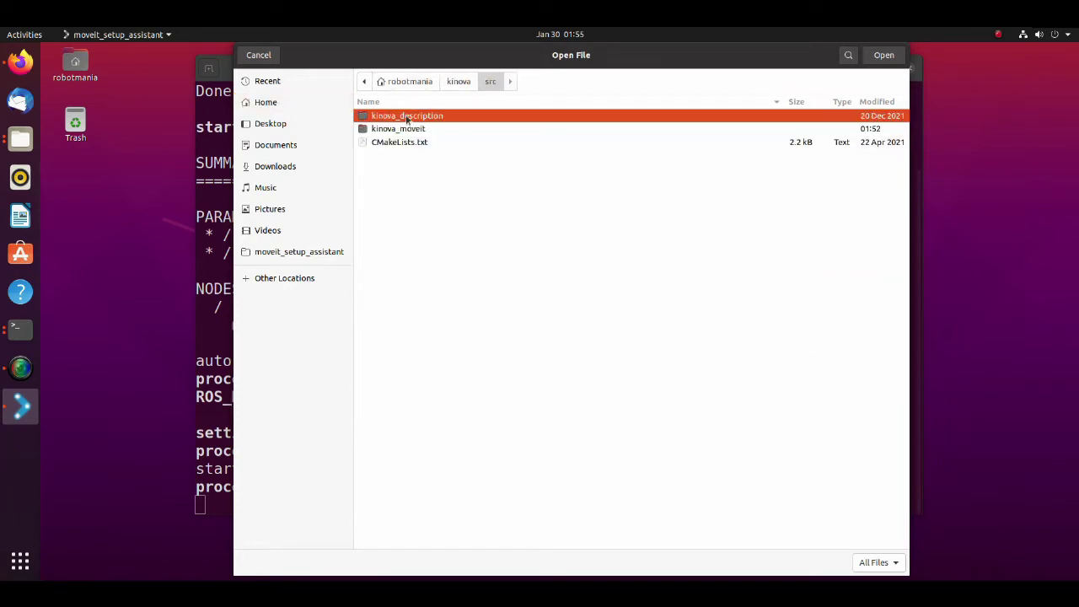
- Choose kinova_description/urdf/j2s6s300_standalone.xacro and load it as the robot model
{"action": "double_click", "coordinate": [407, 117]}
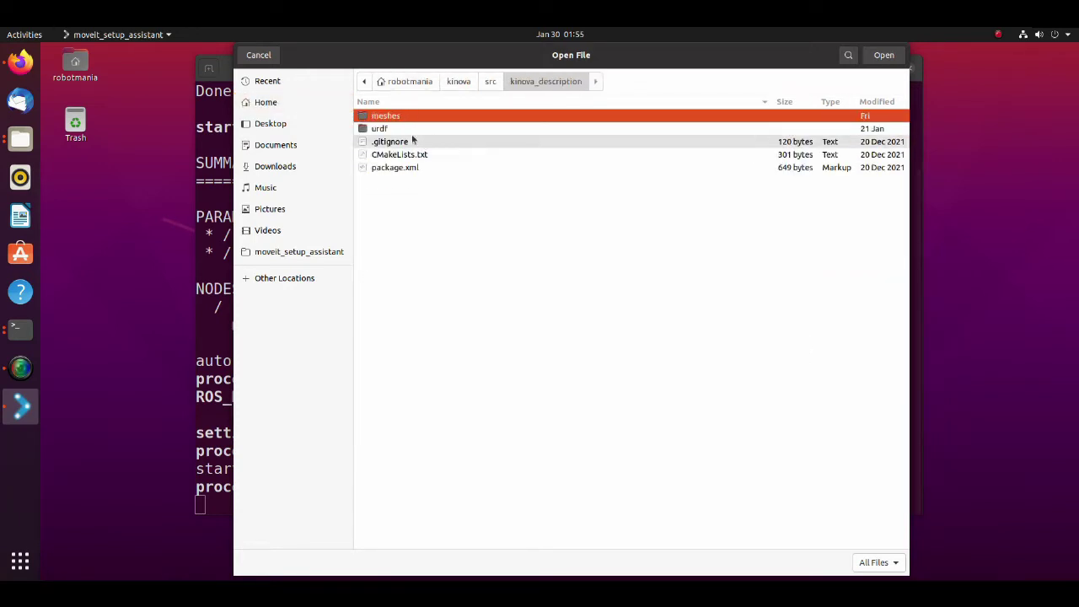
{"action": "double_click", "coordinate": [393, 129]}
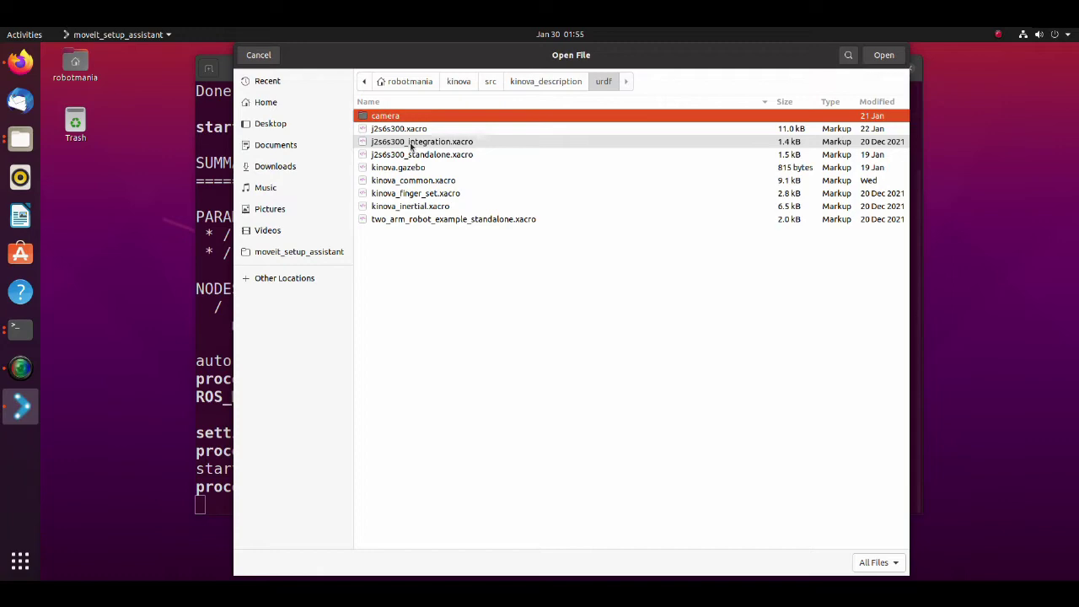
{"action": "left_click", "coordinate": [431, 156]}
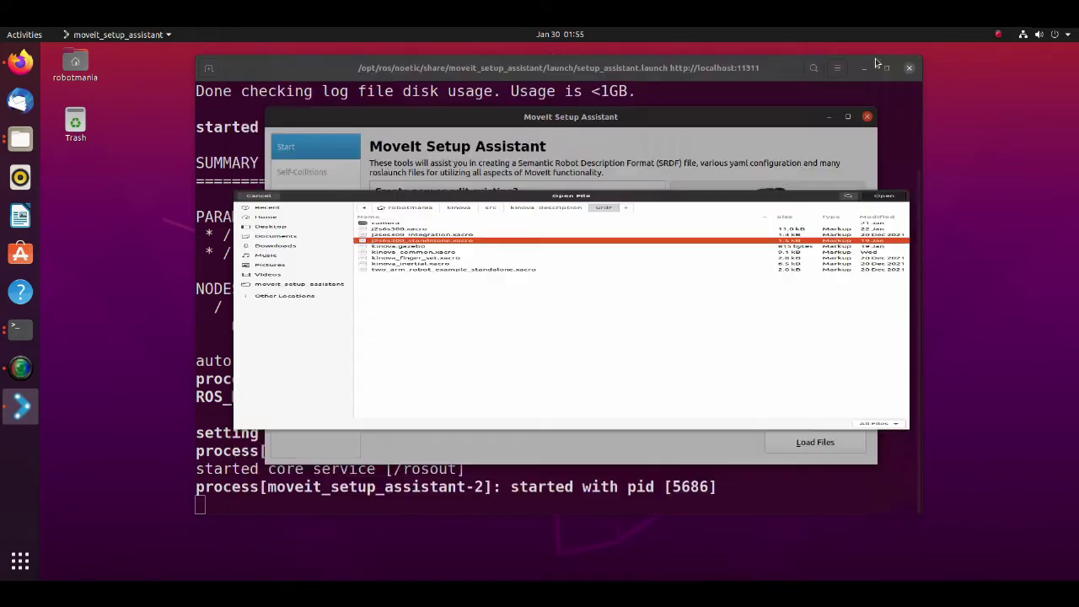
{"action": "left_click", "coordinate": [878, 60]}
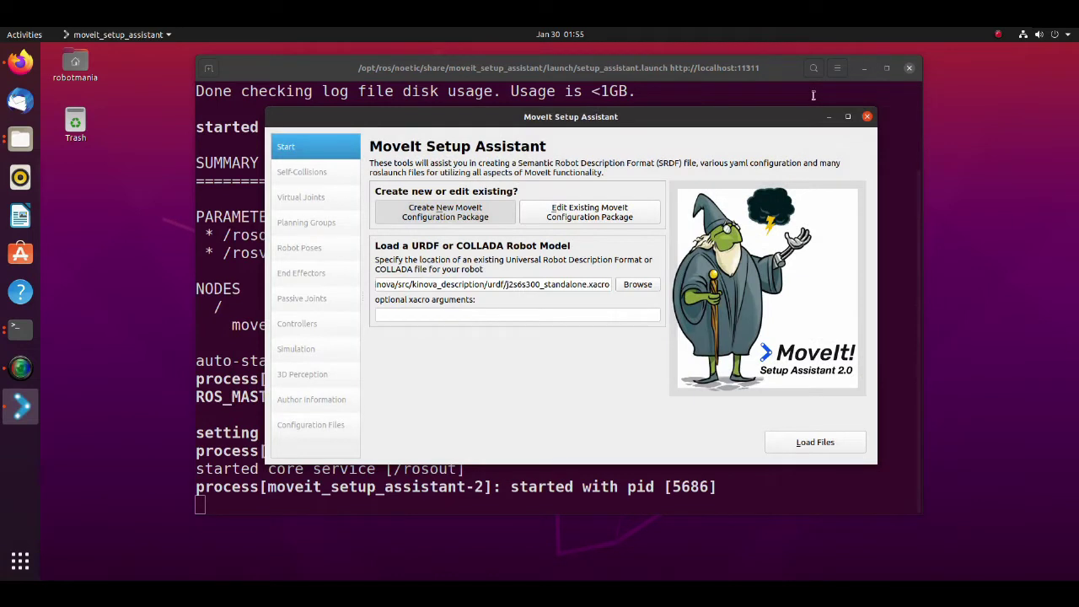
{"action": "left_click", "coordinate": [793, 446]}
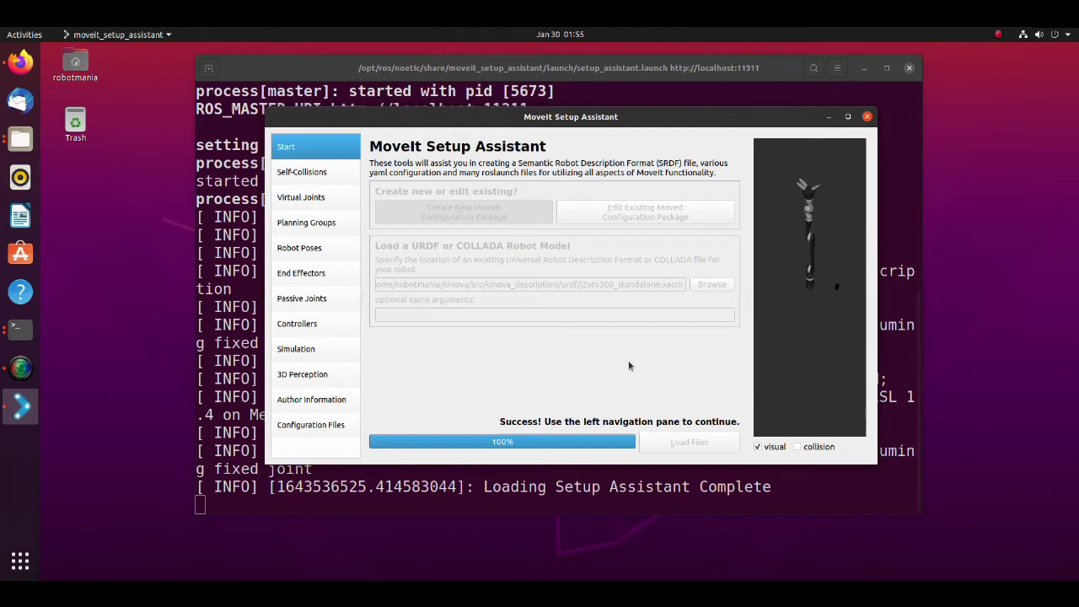
- Generate the collision matrix on the Self-Collisions page to list disabled link pairs
{"action": "left_click", "coordinate": [312, 175]}
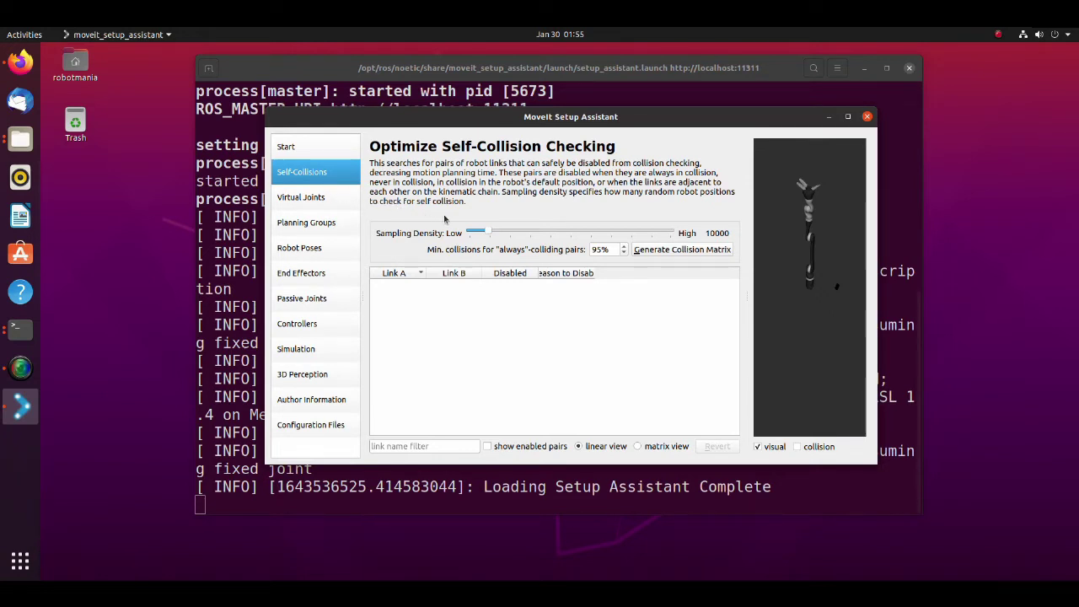
{"action": "left_click", "coordinate": [676, 249]}
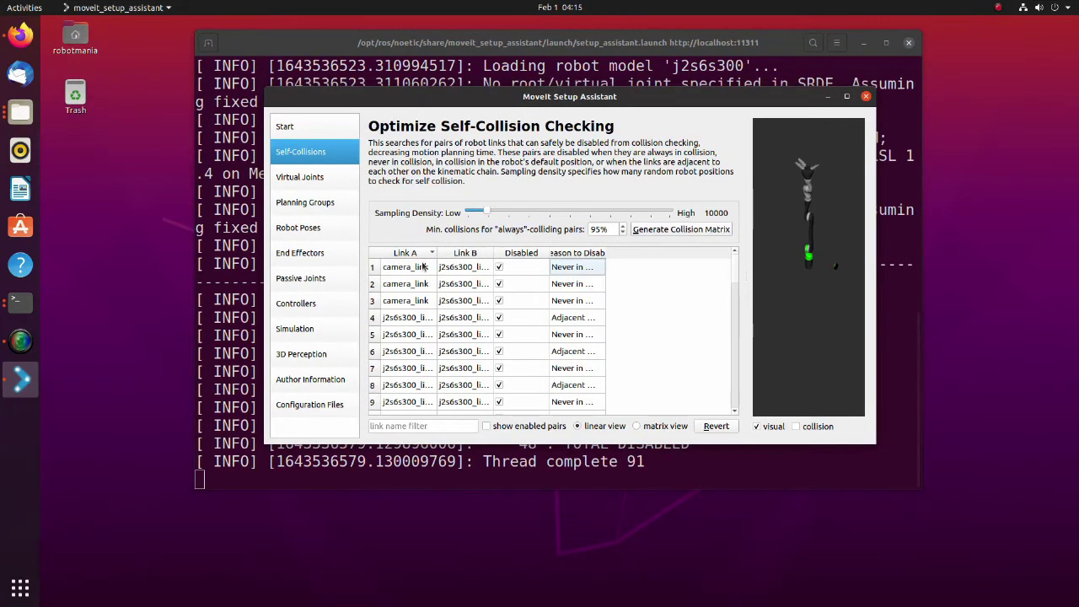
- Add a new virtual joint named virtual_joint
{"action": "left_click", "coordinate": [325, 181]}
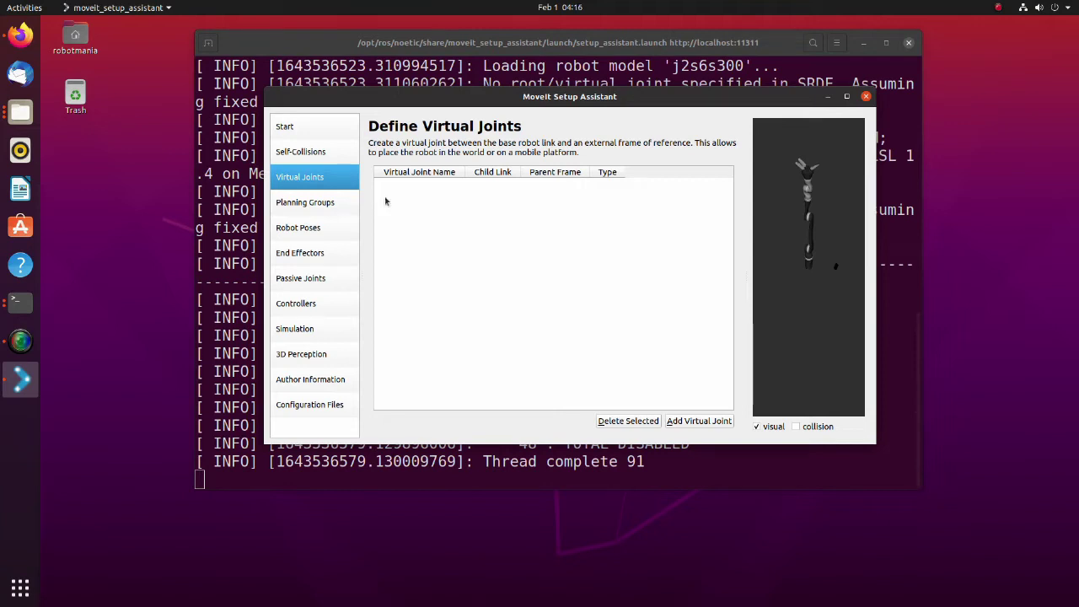
{"action": "left_click", "coordinate": [699, 420]}
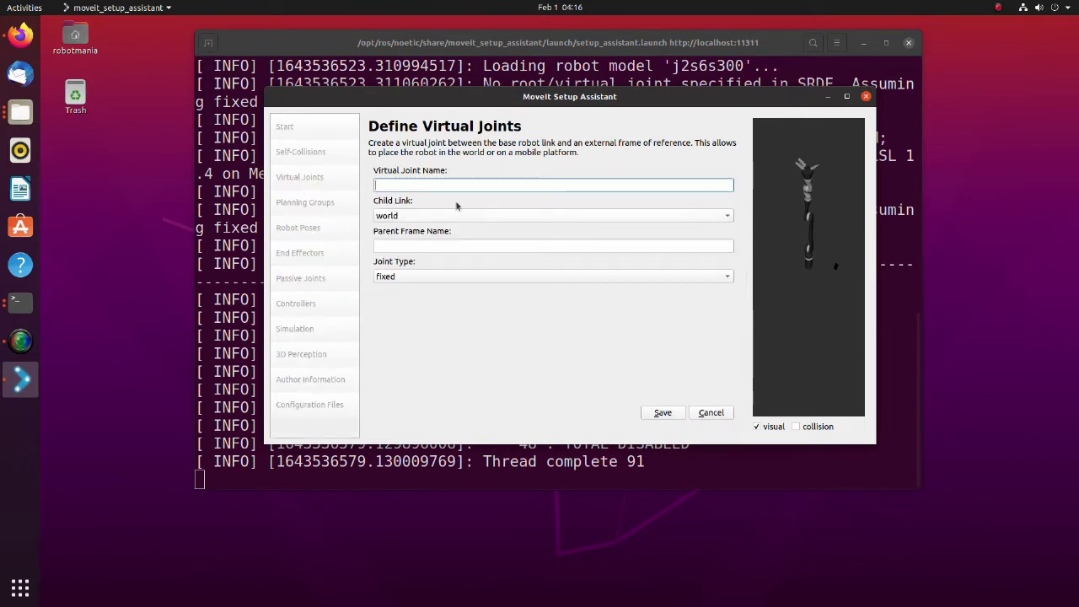
{"action": "left_click", "coordinate": [431, 186]}
{"action": "type", "text": "virtual_joint"}
- Set its child link to j2s6s300_link_base and parent frame to world, then save
{"action": "left_click", "coordinate": [430, 216]}
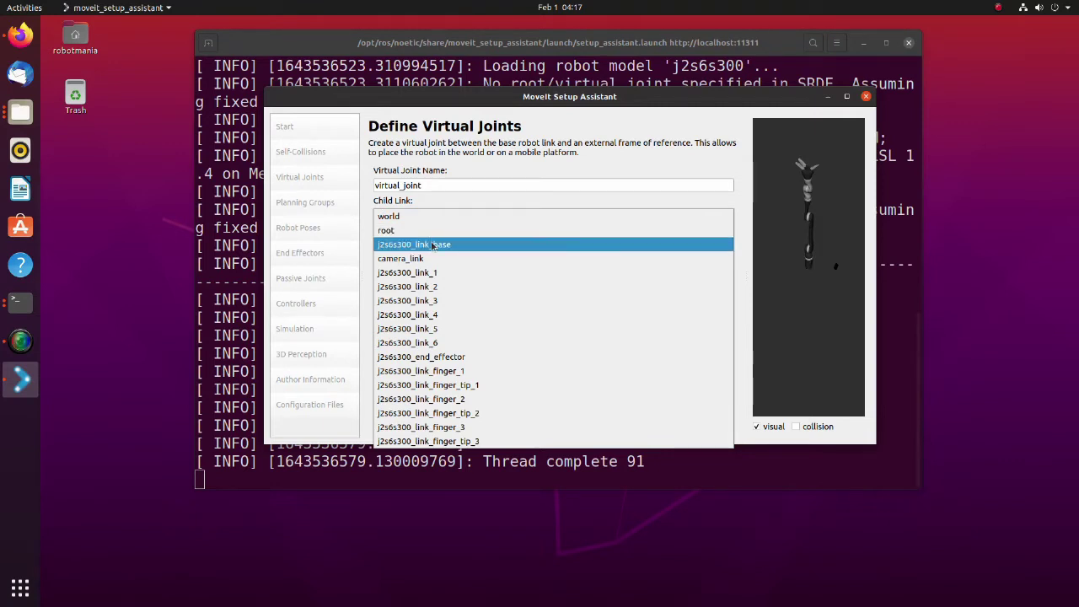
{"action": "left_click", "coordinate": [432, 245]}
{"action": "left_click", "coordinate": [432, 246]}
{"action": "type", "text": "worls"}
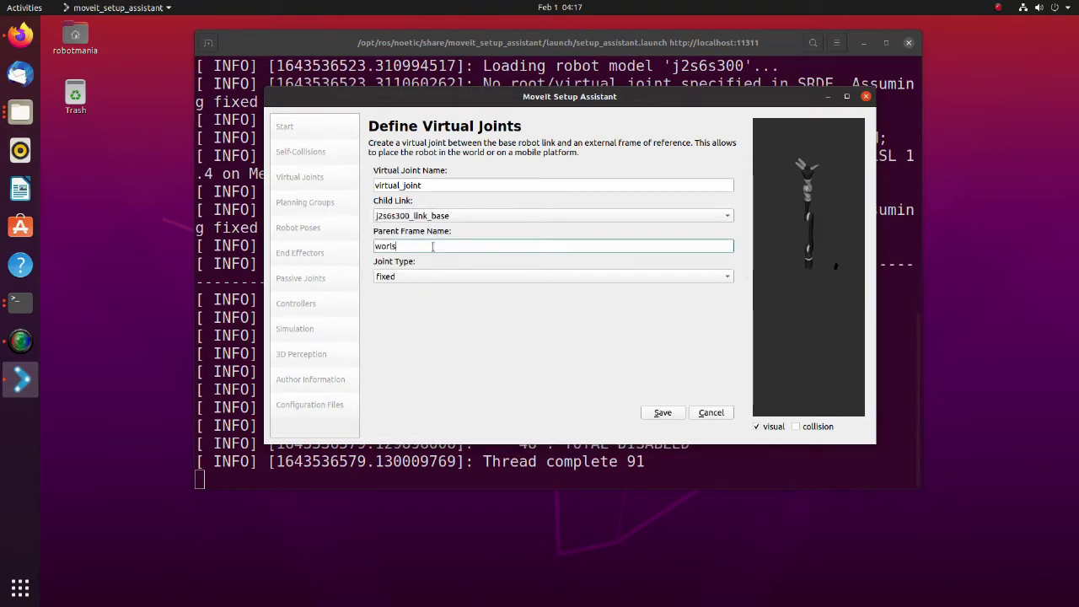
{"action": "key", "text": "BackSpace"}
{"action": "type", "text": "d"}
{"action": "left_click", "coordinate": [662, 413]}
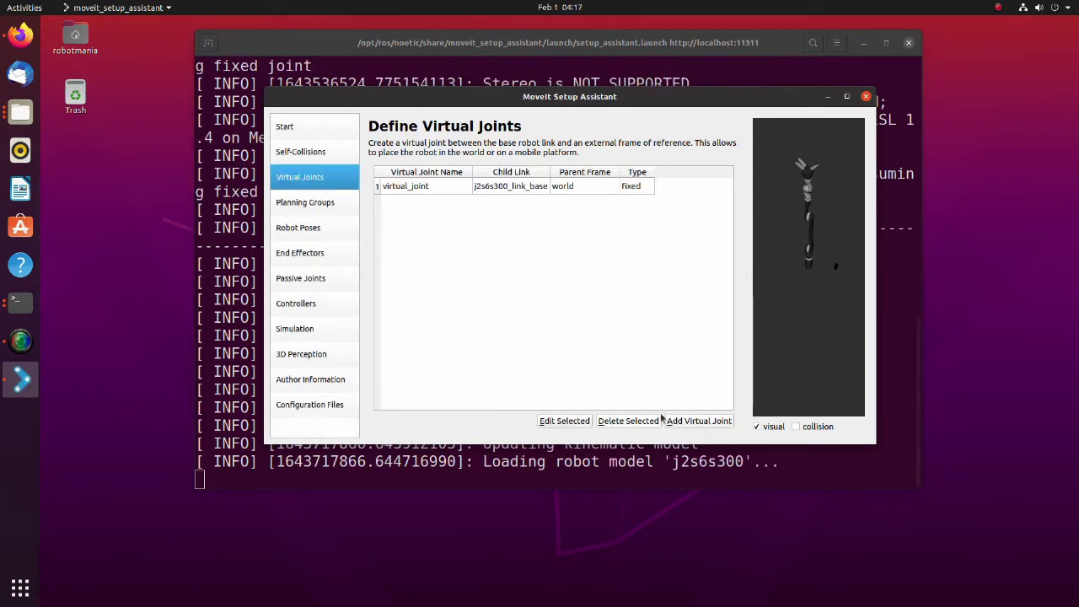
- On Planning Groups, add a group named 'arm' using the kdl_kinematics_plugin/KDLKinematicsPlugin solver
{"action": "left_click", "coordinate": [317, 204]}
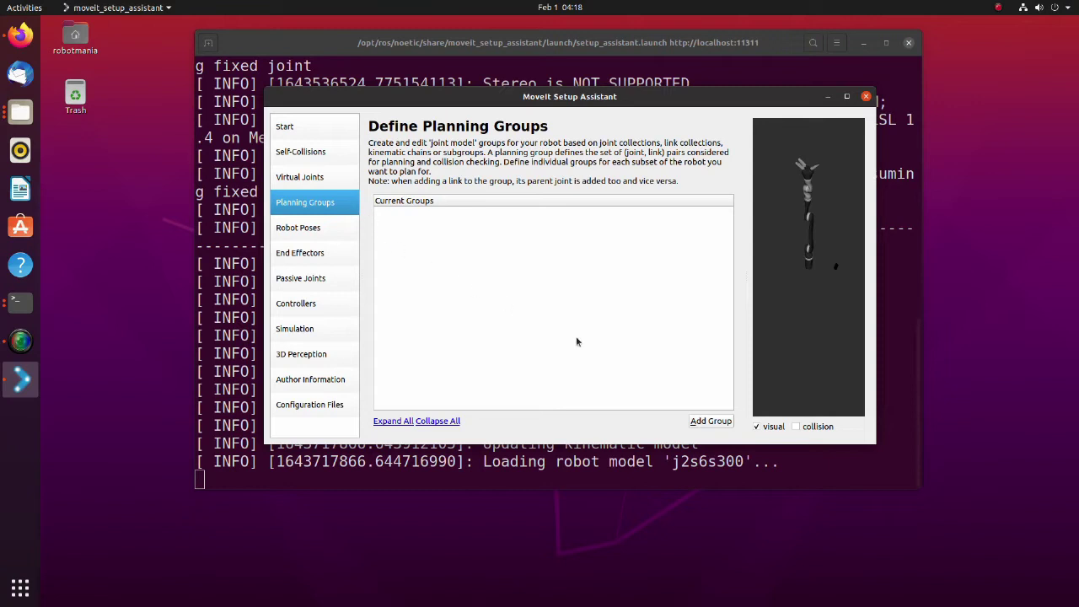
{"action": "left_click", "coordinate": [703, 422]}
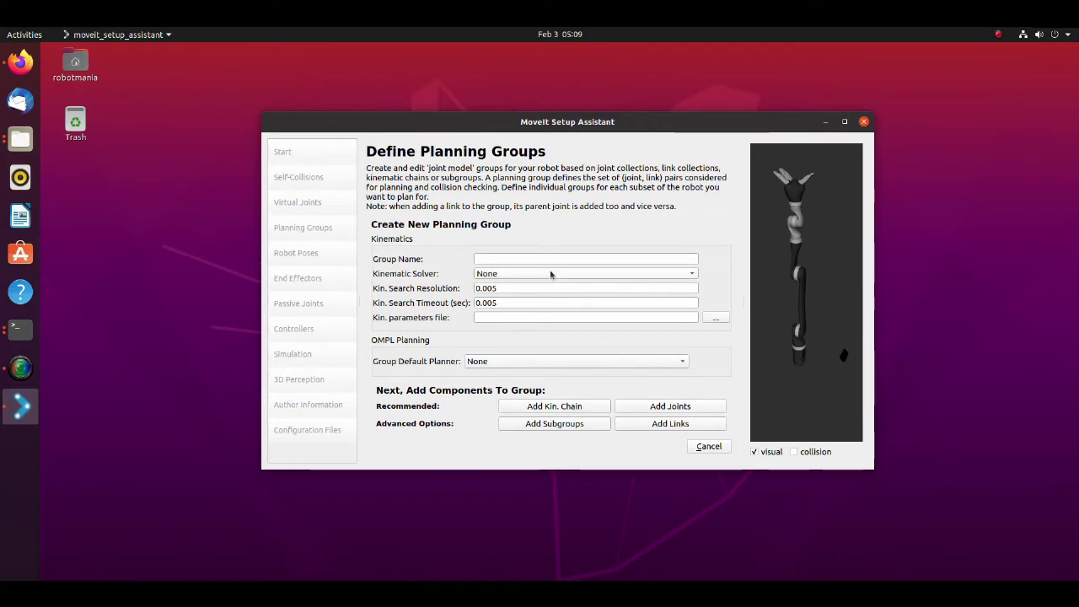
{"action": "left_click", "coordinate": [548, 261]}
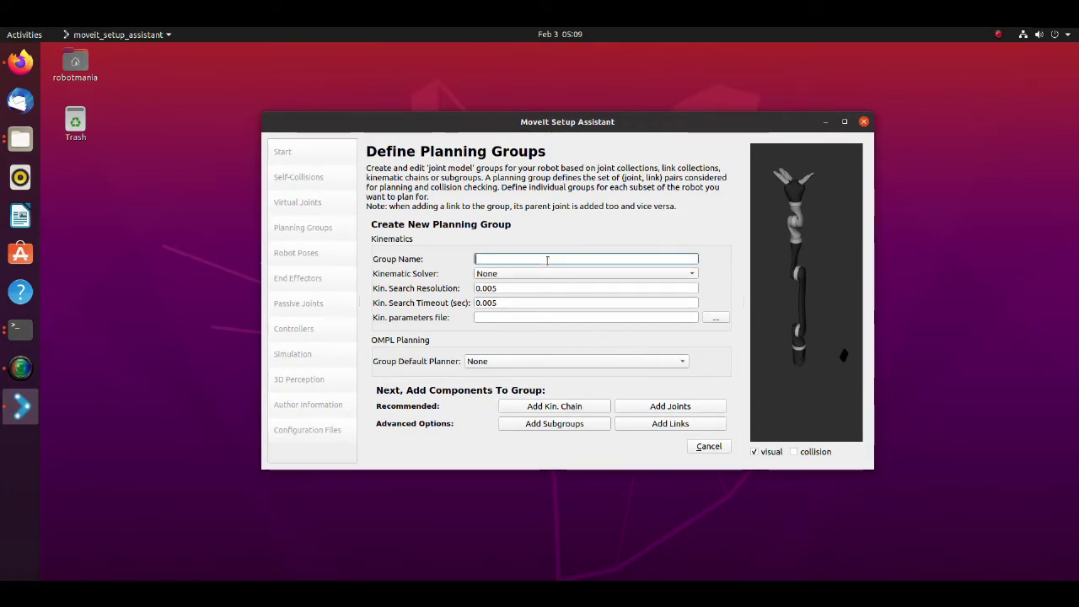
{"action": "type", "text": "arm"}
{"action": "left_click", "coordinate": [553, 273]}
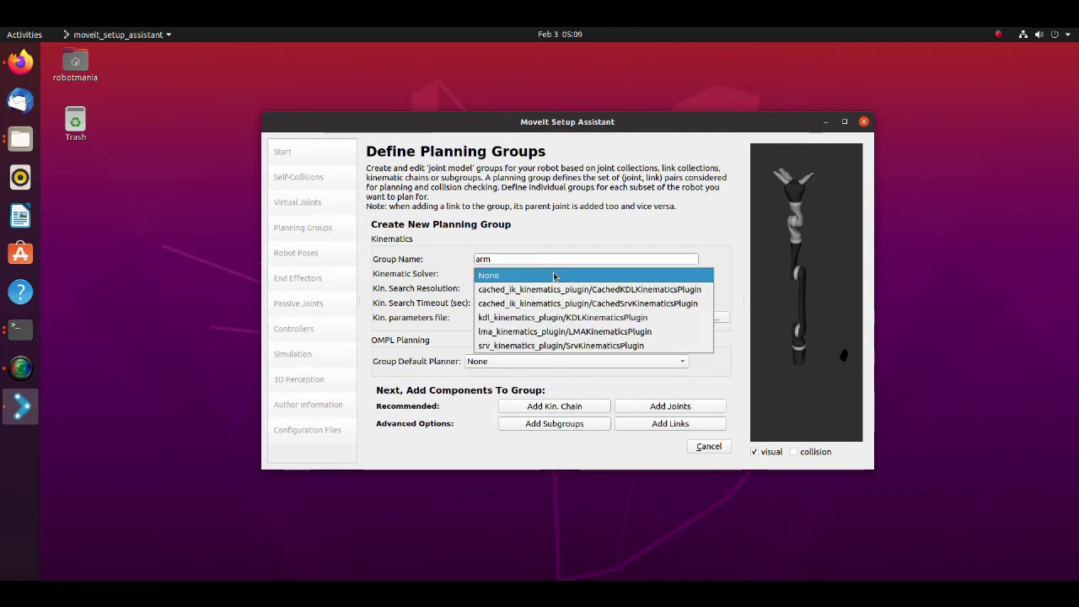
{"action": "left_click", "coordinate": [548, 318]}
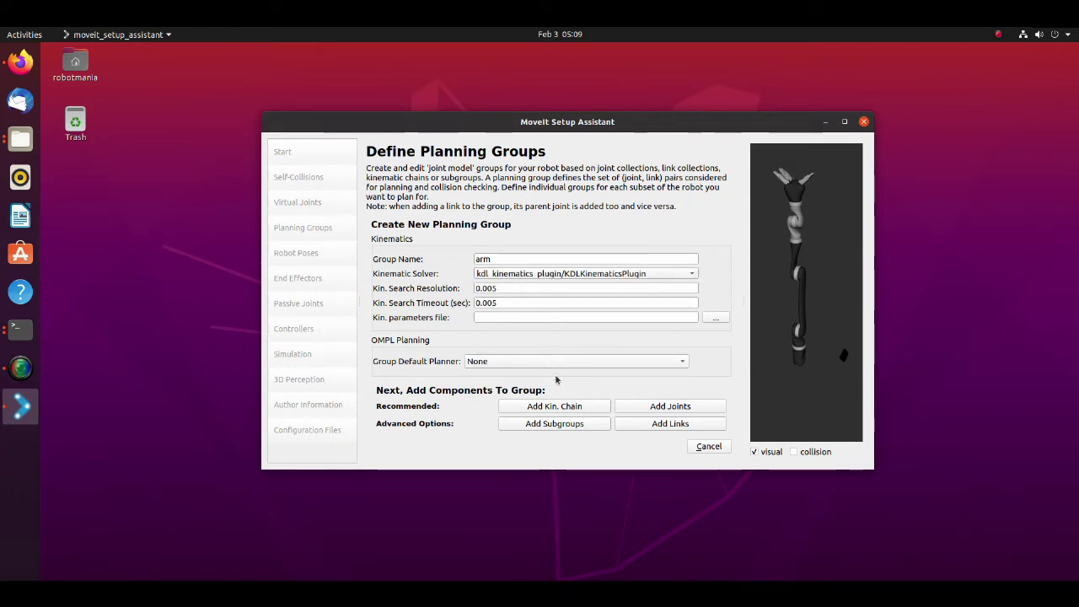
- Open the Add Kin. Chain editor for the arm group to show the link tree
{"action": "left_click", "coordinate": [562, 408]}
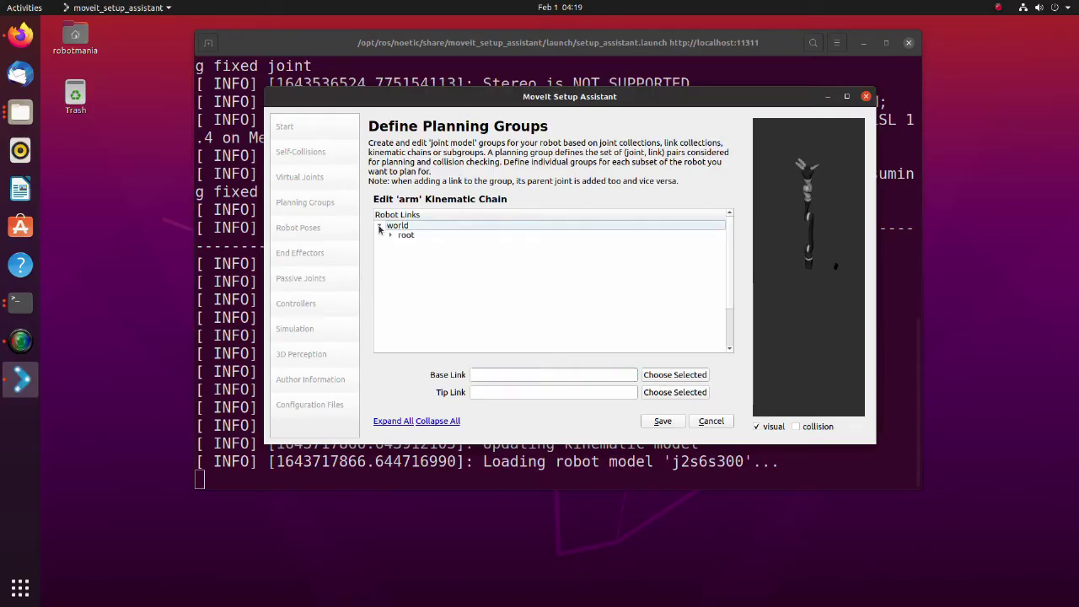
- Expand the link tree from root through j2s6s300_link_6 to reveal the end effector
{"action": "left_click", "coordinate": [390, 236]}
{"action": "left_click", "coordinate": [402, 245]}
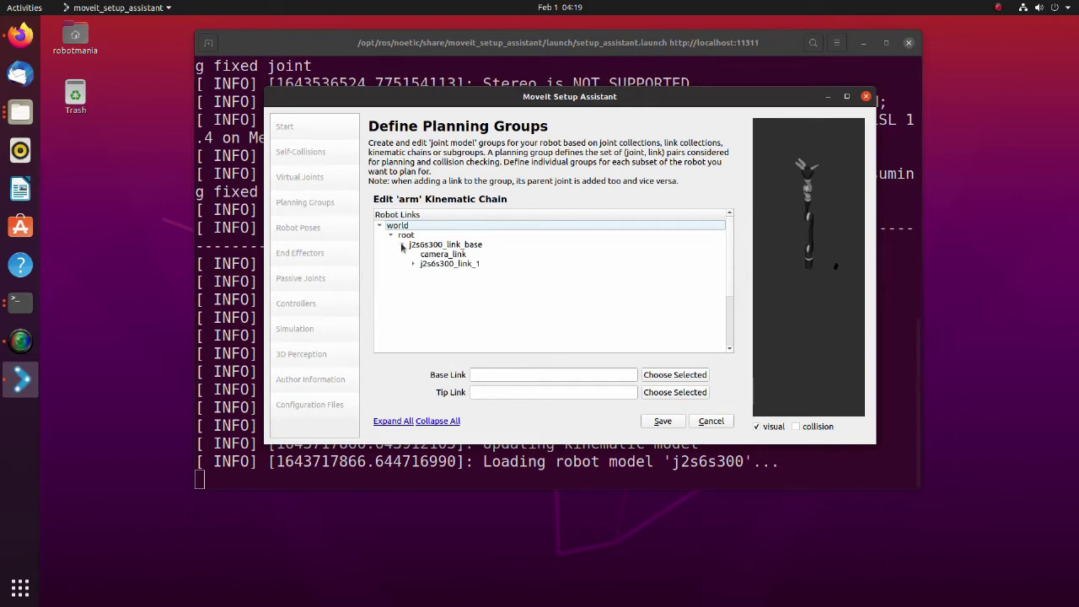
{"action": "left_click", "coordinate": [413, 264]}
{"action": "left_click", "coordinate": [424, 273]}
{"action": "left_click", "coordinate": [435, 282]}
{"action": "left_click", "coordinate": [446, 293]}
{"action": "left_click", "coordinate": [457, 301]}
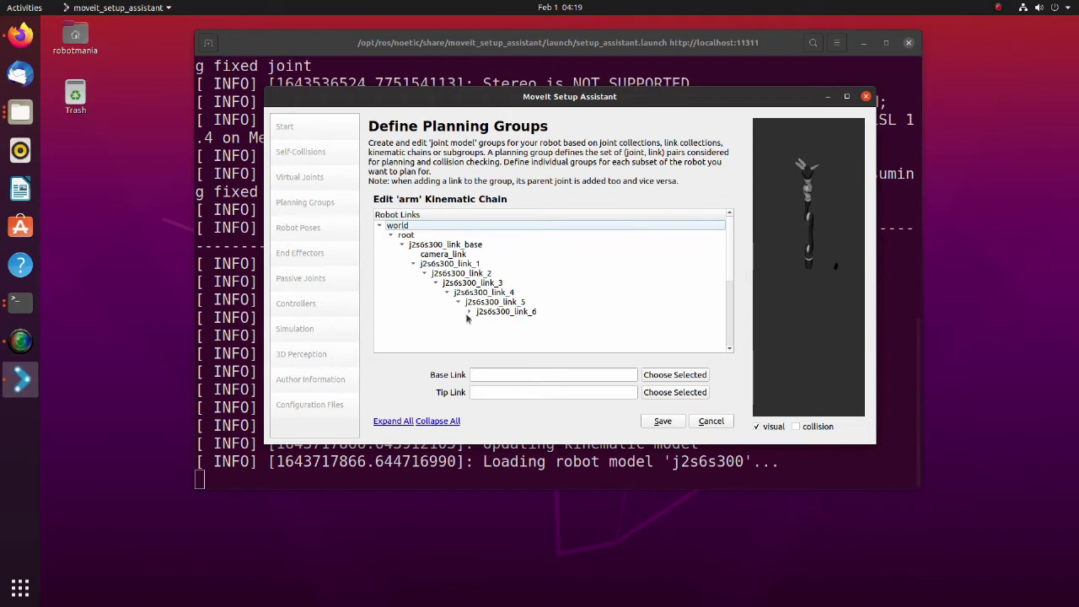
{"action": "left_click", "coordinate": [470, 312]}
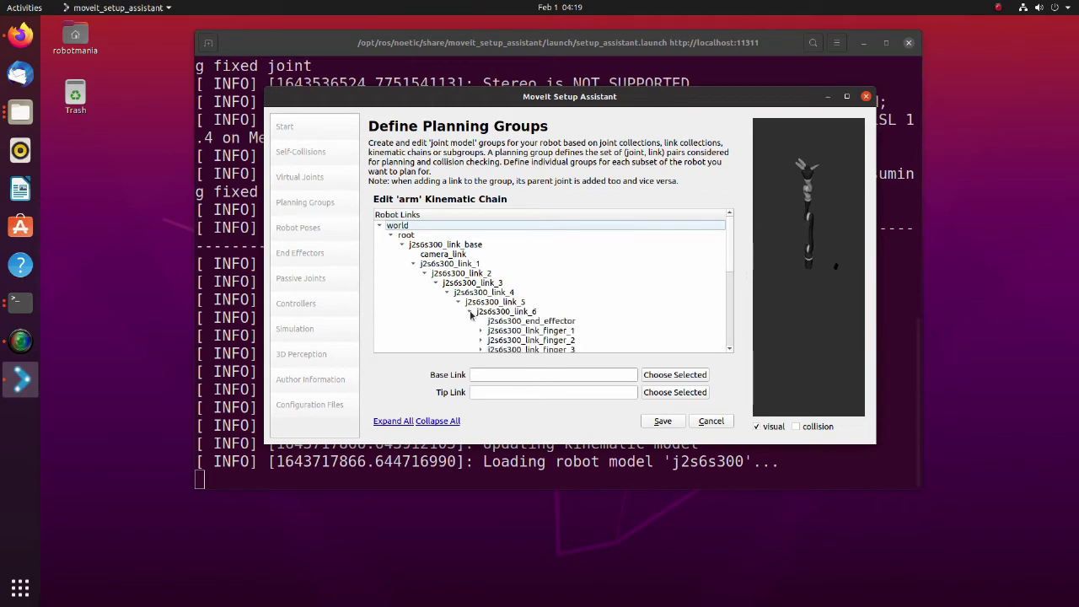
- Set base link root and tip link j2s6s300_end_effector, then save the chain
{"action": "left_click", "coordinate": [407, 237]}
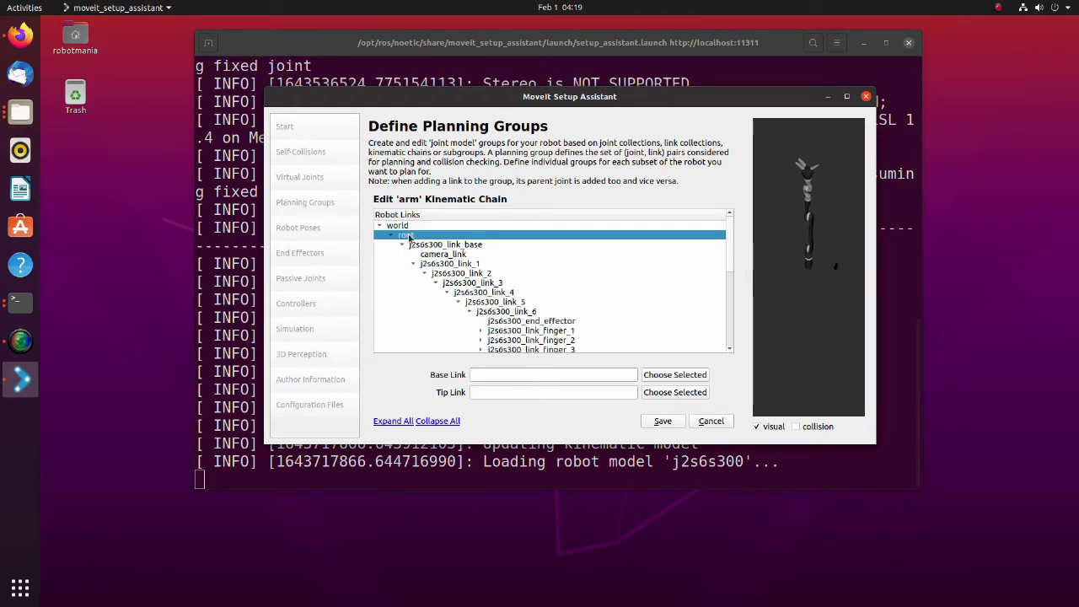
{"action": "left_click", "coordinate": [679, 375]}
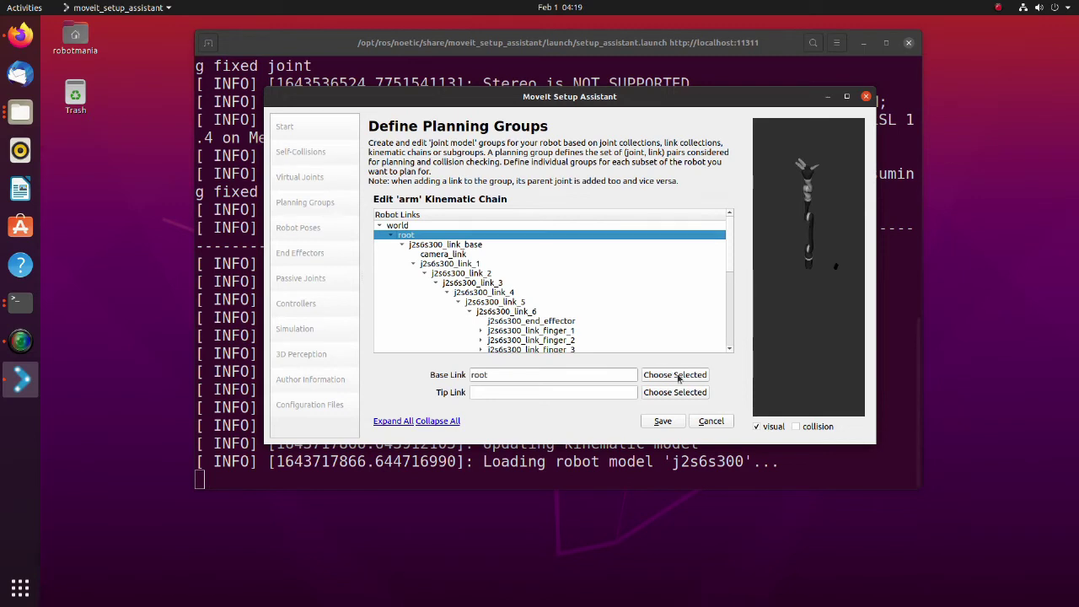
{"action": "left_click", "coordinate": [493, 393]}
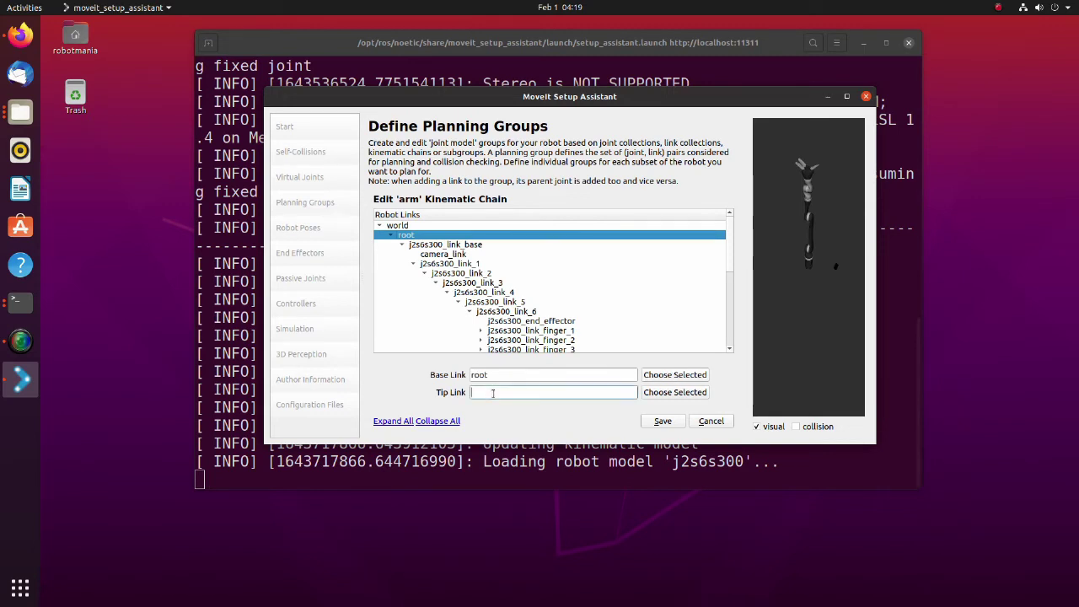
{"action": "left_click", "coordinate": [553, 324]}
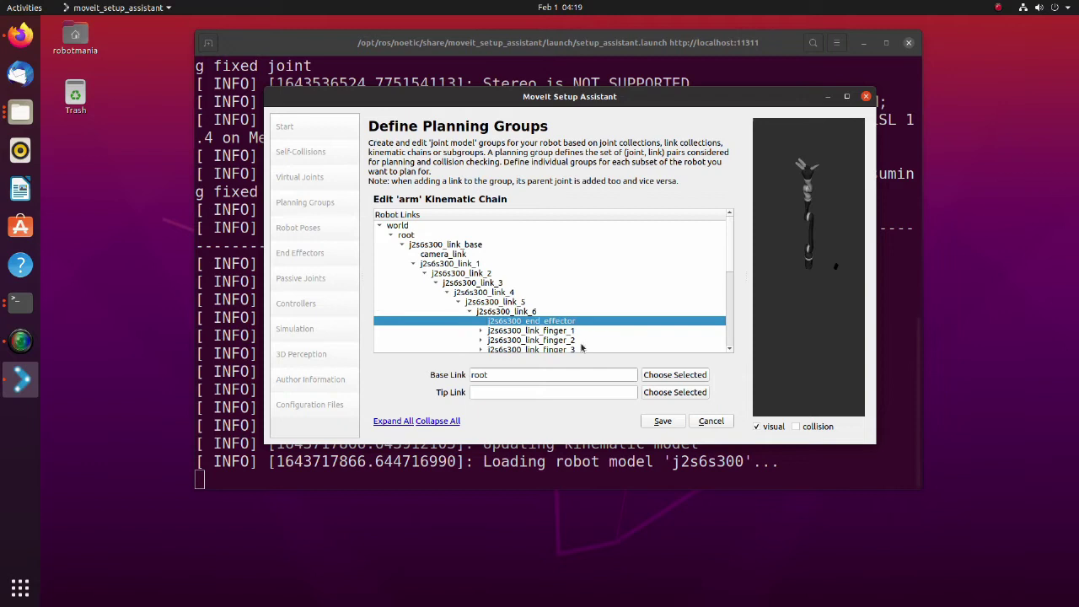
{"action": "left_click", "coordinate": [663, 397]}
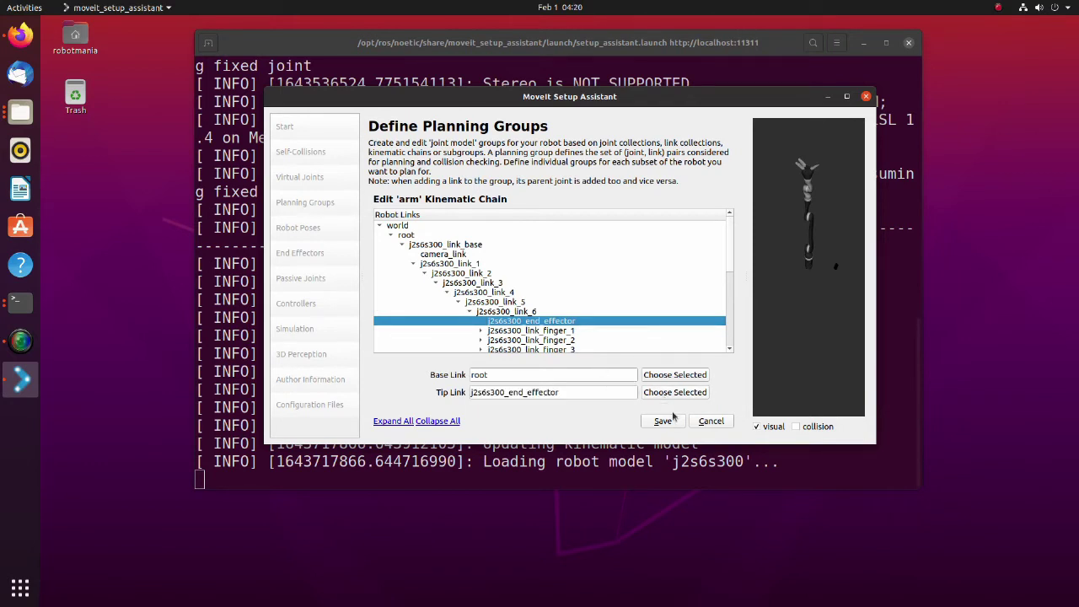
{"action": "left_click", "coordinate": [675, 423]}
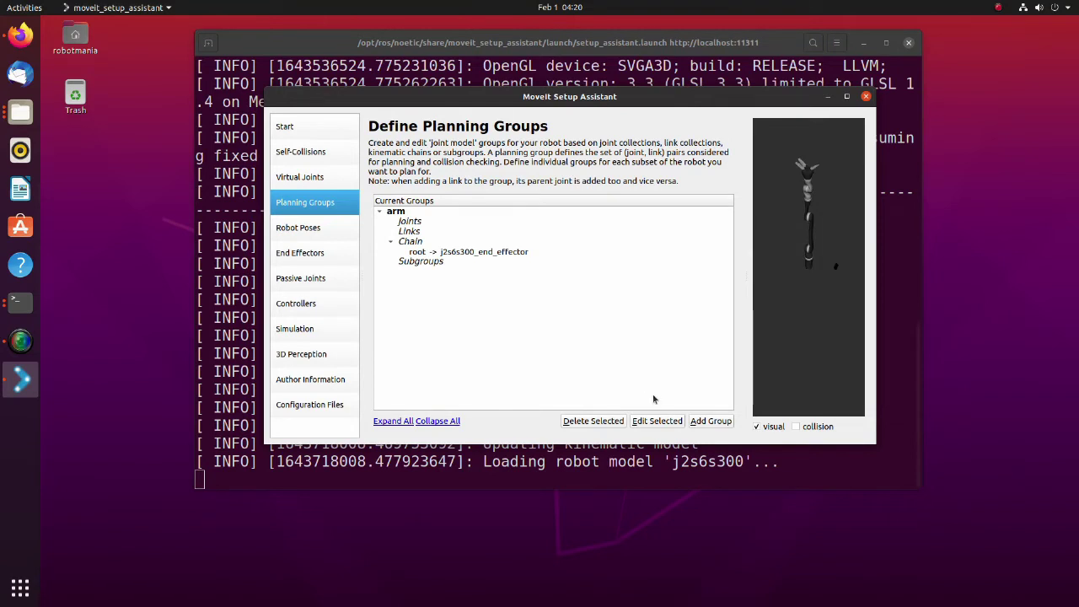
- Create a 'gripper' group containing the end_effector and finger joints
{"action": "left_click", "coordinate": [710, 420]}
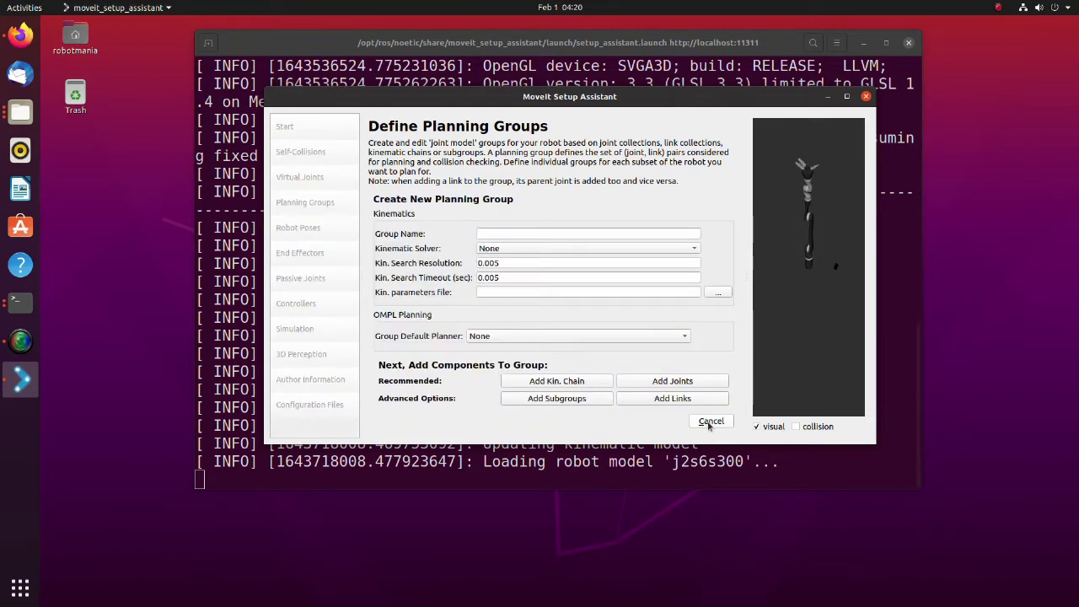
{"action": "left_click", "coordinate": [530, 234]}
{"action": "type", "text": "gripper"}
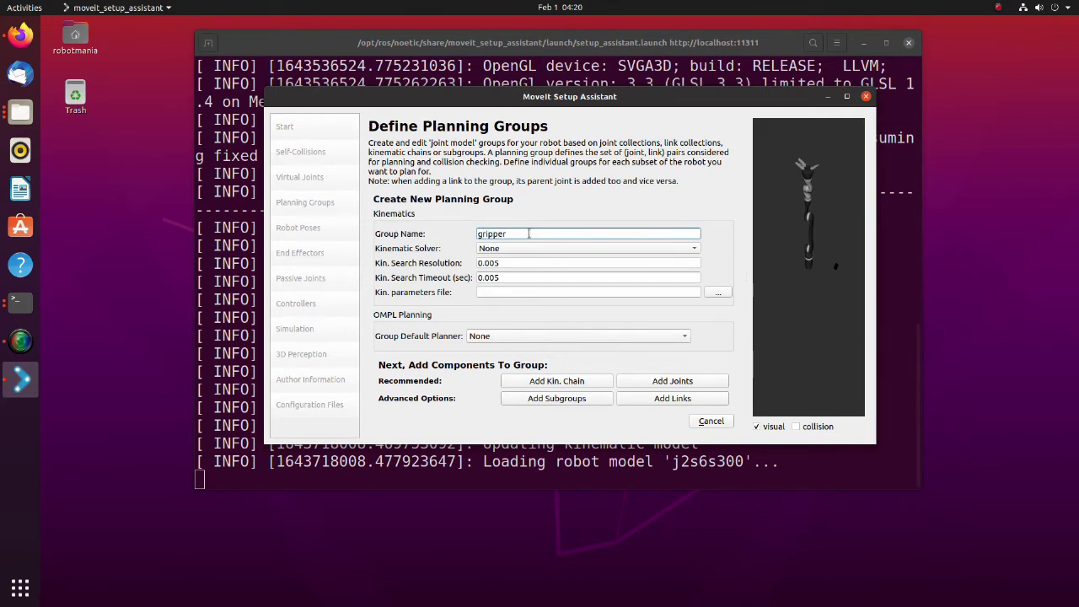
{"action": "left_click", "coordinate": [656, 380]}
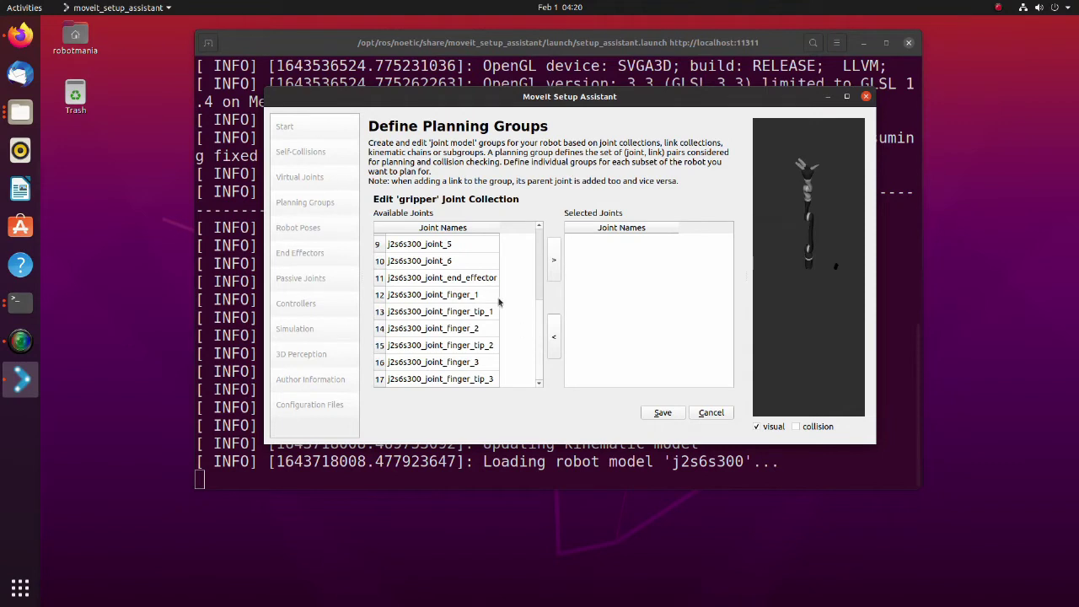
{"action": "left_click_drag", "start_coordinate": [487, 297], "coordinate": [494, 381]}
{"action": "left_click", "coordinate": [492, 281], "text": "ctrl"}
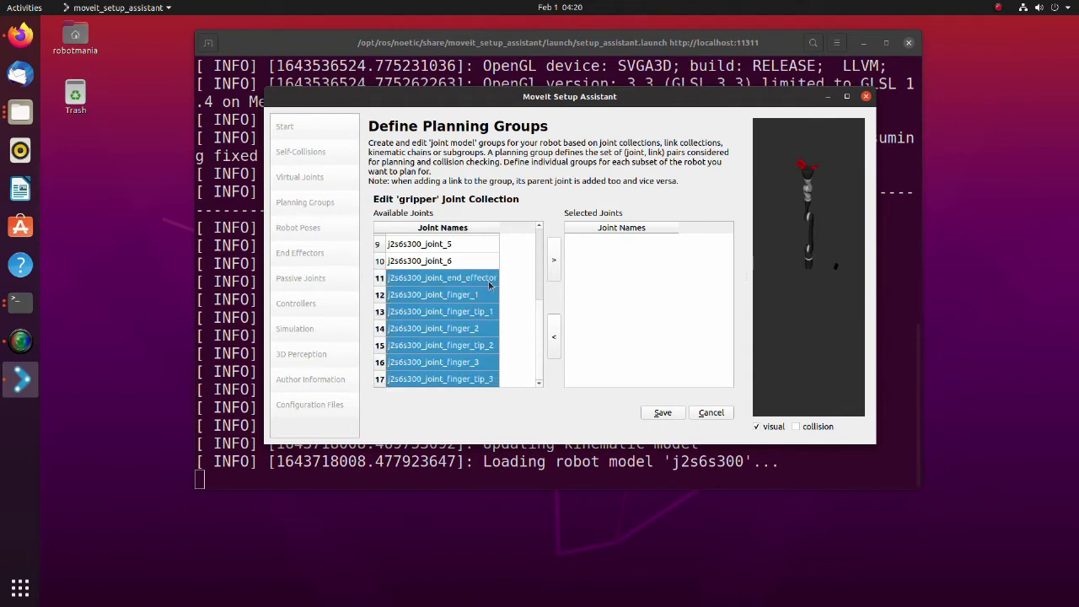
{"action": "left_click", "coordinate": [554, 261]}
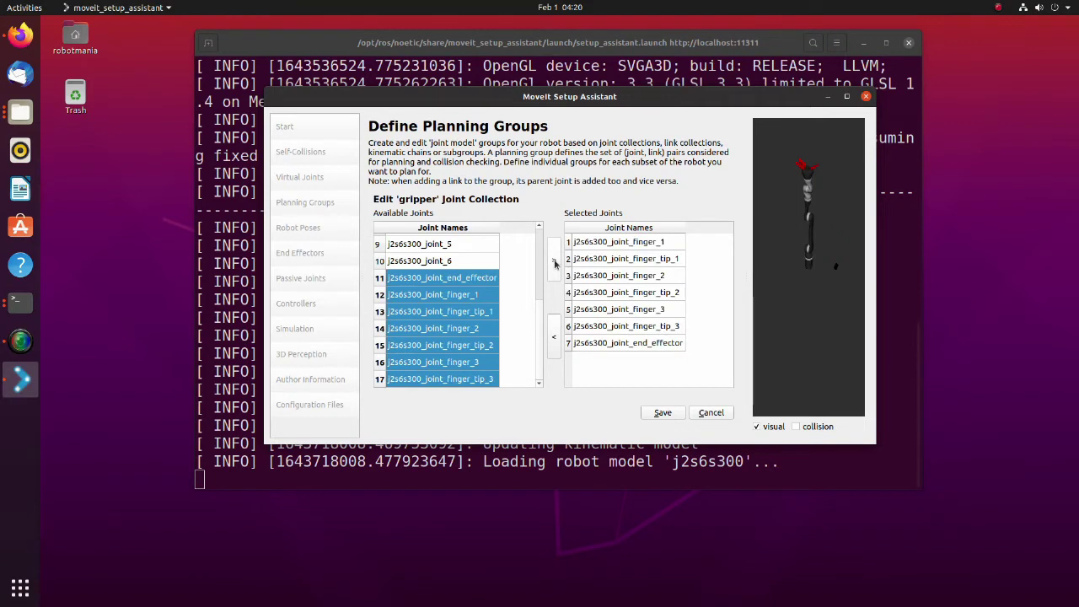
{"action": "left_click", "coordinate": [663, 412]}
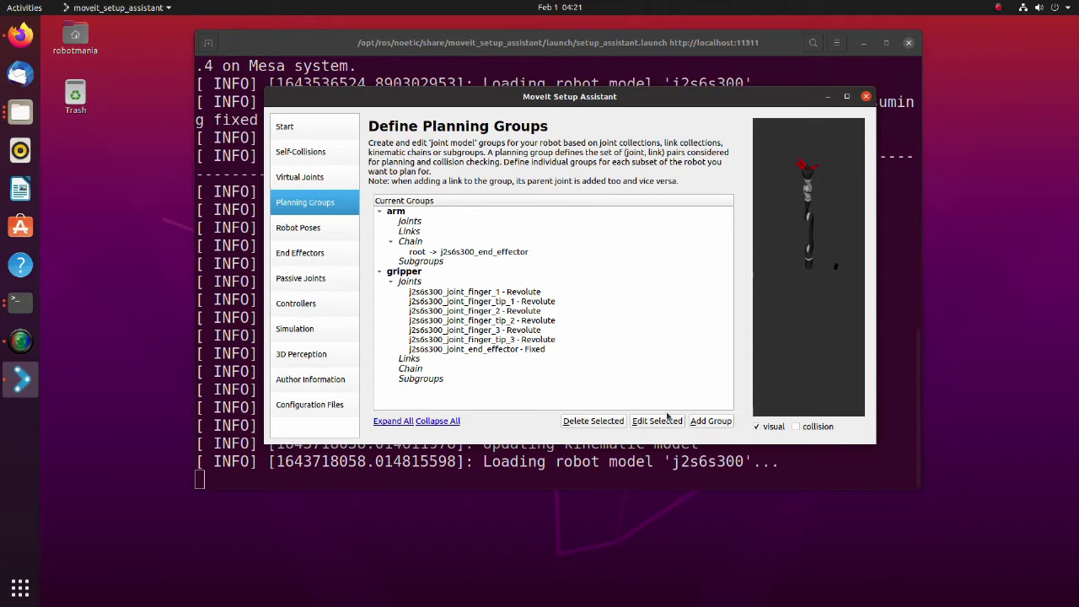
- Add the matching end_effector and finger links to the gripper group
{"action": "left_click", "coordinate": [406, 360]}
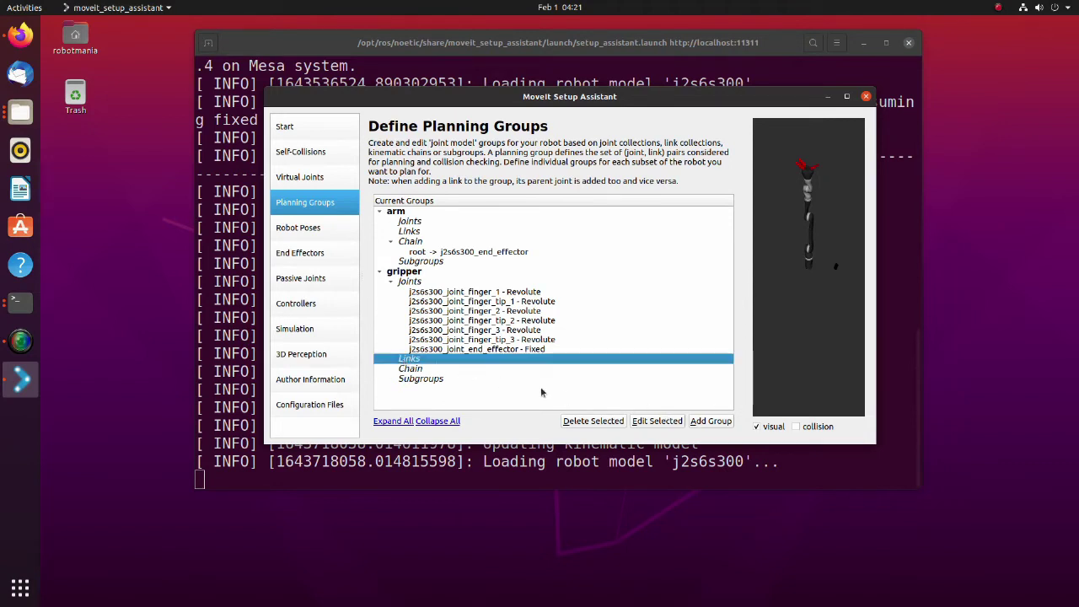
{"action": "left_click", "coordinate": [651, 421]}
{"action": "left_click_drag", "start_coordinate": [543, 258], "coordinate": [537, 283]}
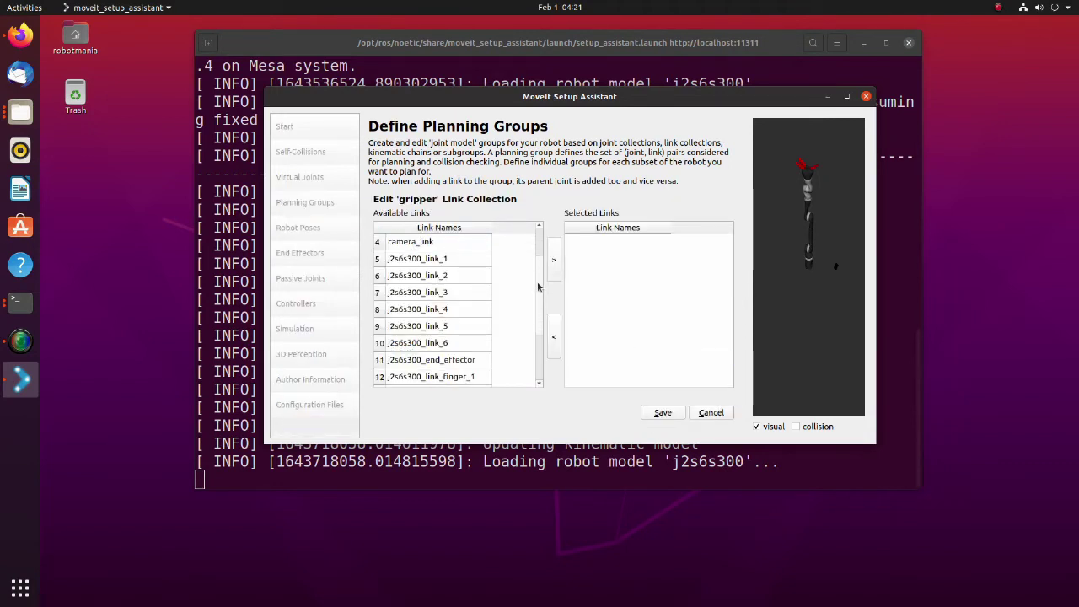
{"action": "scroll", "coordinate": [496, 288], "scroll_direction": "down", "scroll_amount": 2}
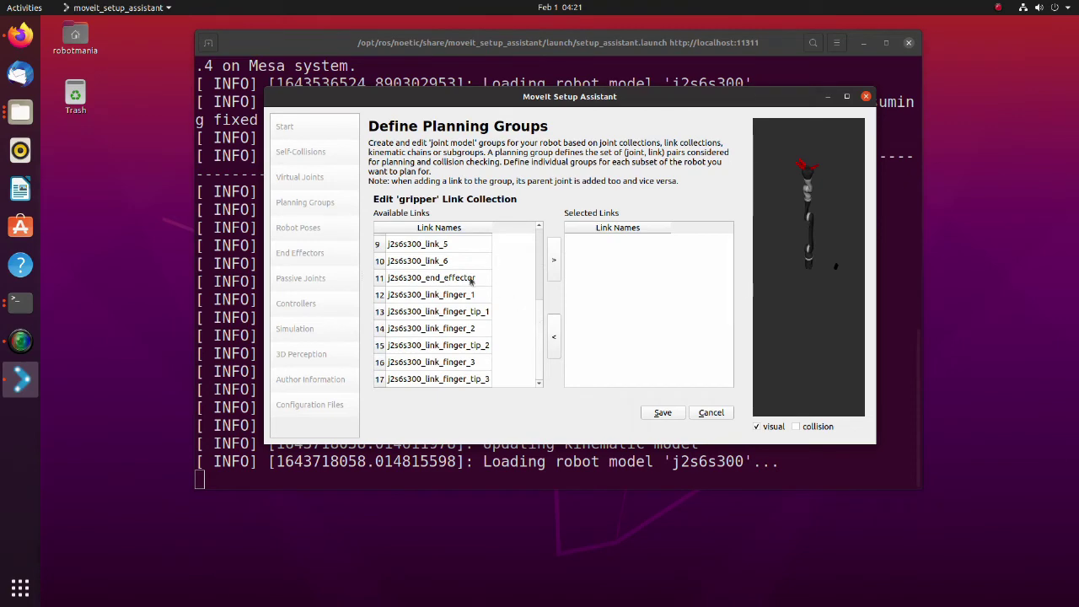
{"action": "left_click_drag", "start_coordinate": [472, 279], "coordinate": [472, 381]}
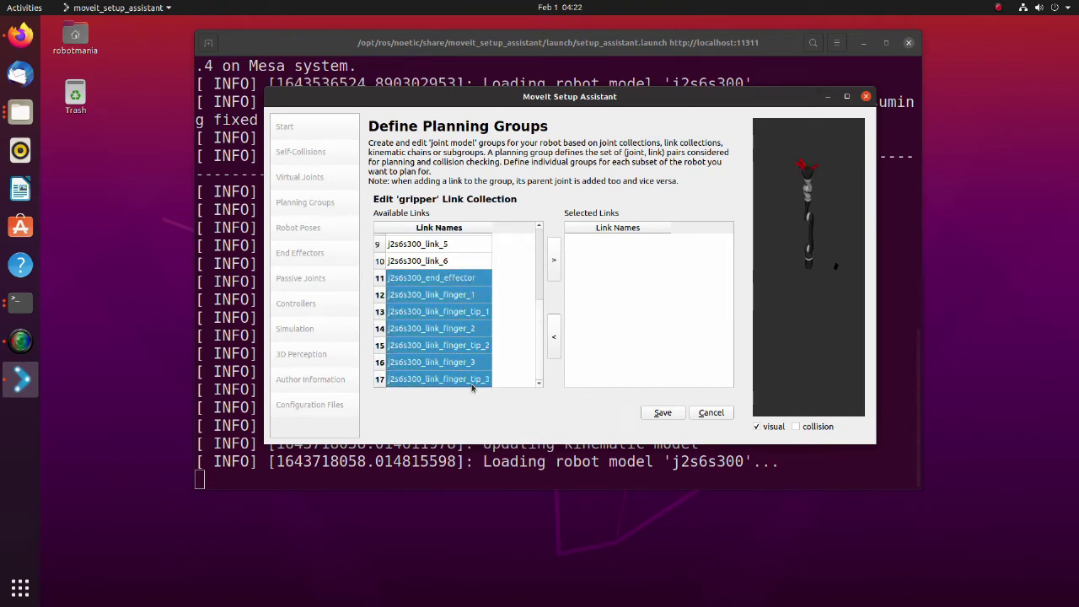
{"action": "left_click", "coordinate": [553, 261]}
{"action": "left_click", "coordinate": [662, 412]}
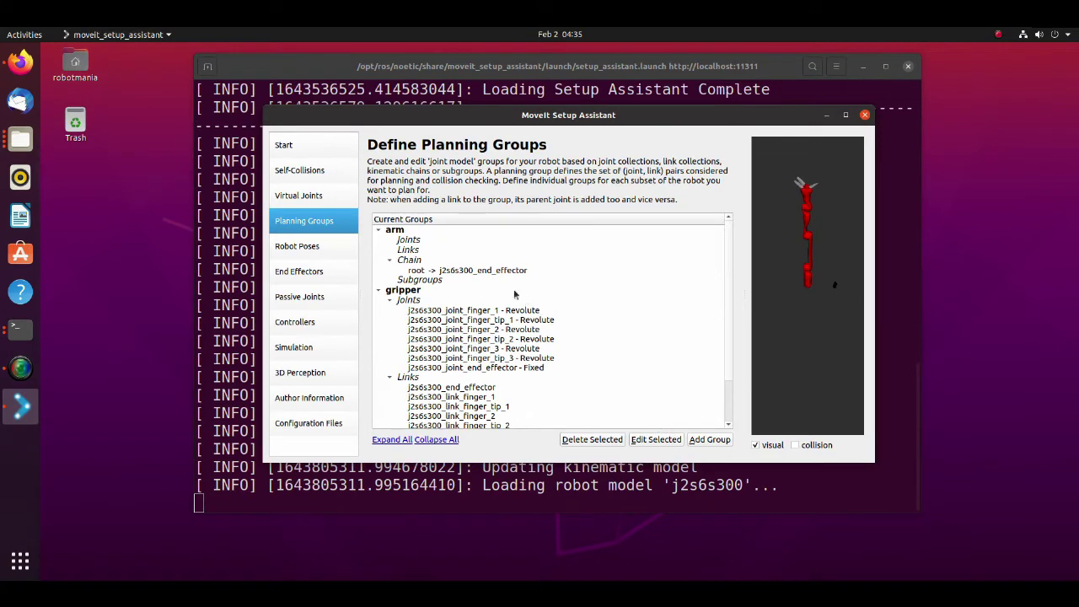
- Add an arm pose named 'vertical' with default joint values
{"action": "left_click", "coordinate": [318, 250]}
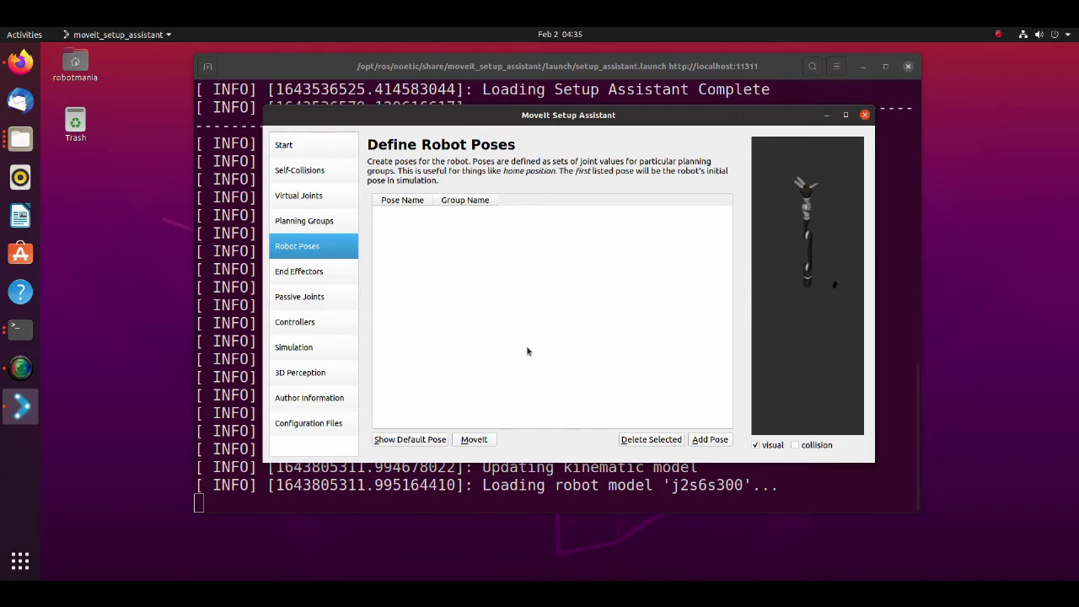
{"action": "left_click", "coordinate": [709, 439]}
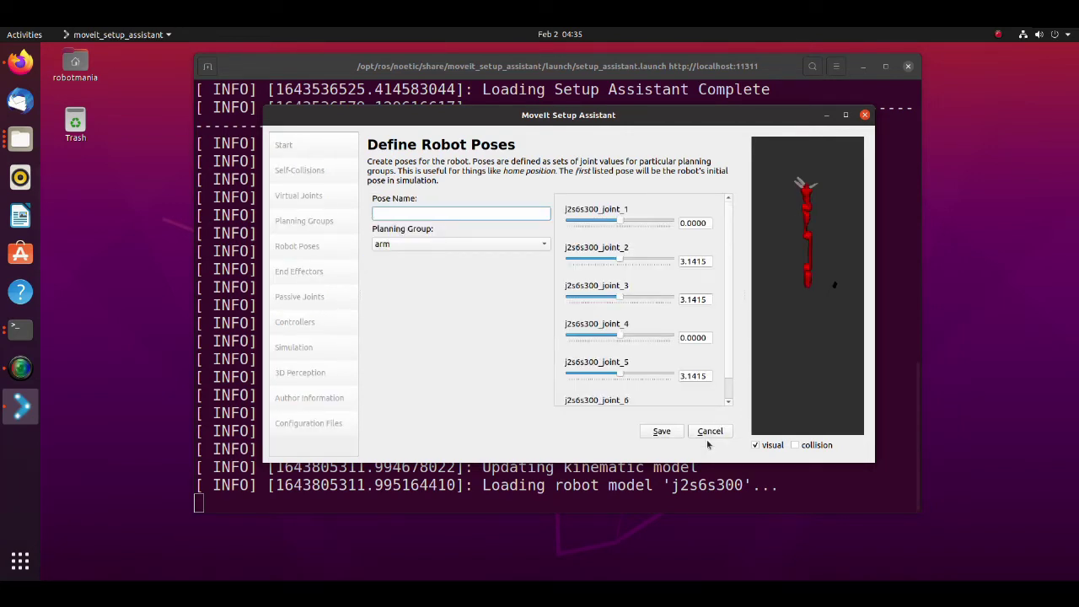
{"action": "type", "text": "vertical"}
{"action": "left_click", "coordinate": [667, 434]}
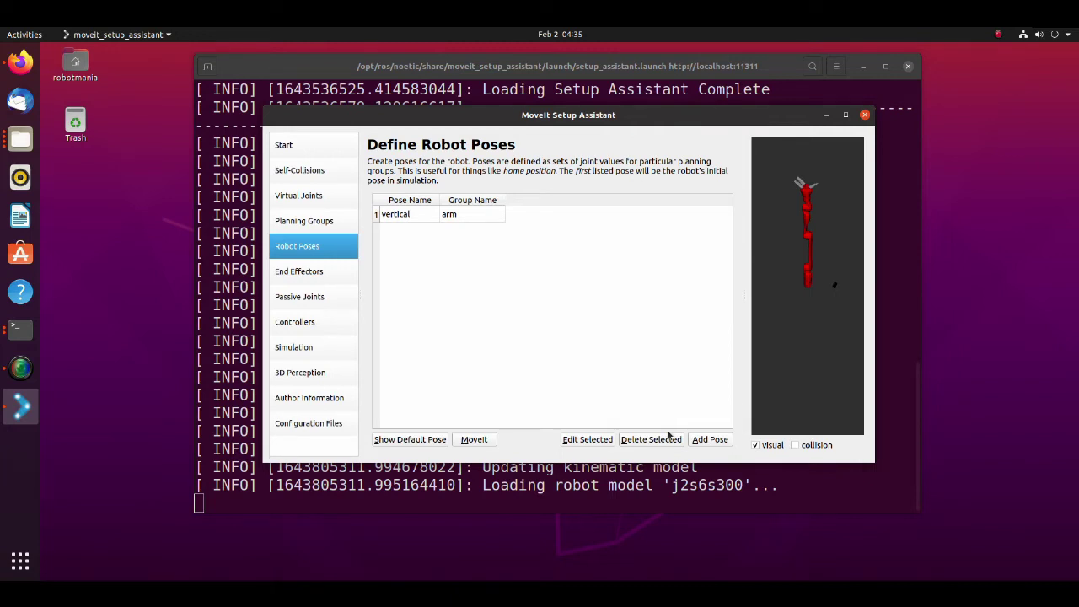
- Add a pose named 'ready' with joint_2 3.5, joint_3 4.7 and joint_5 1.25
{"action": "left_click", "coordinate": [710, 439]}
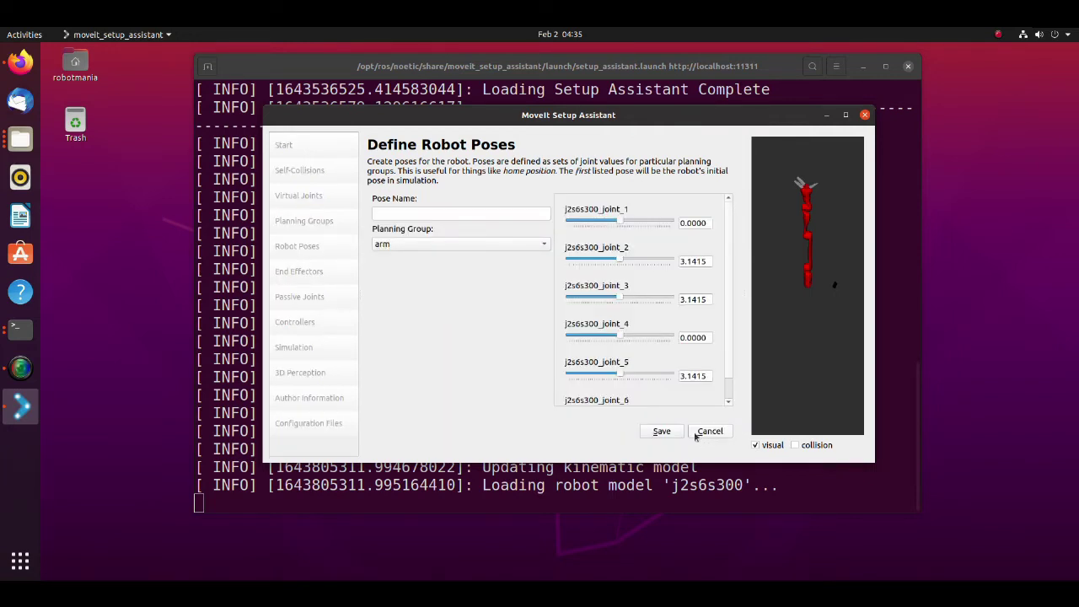
{"action": "left_click", "coordinate": [434, 214]}
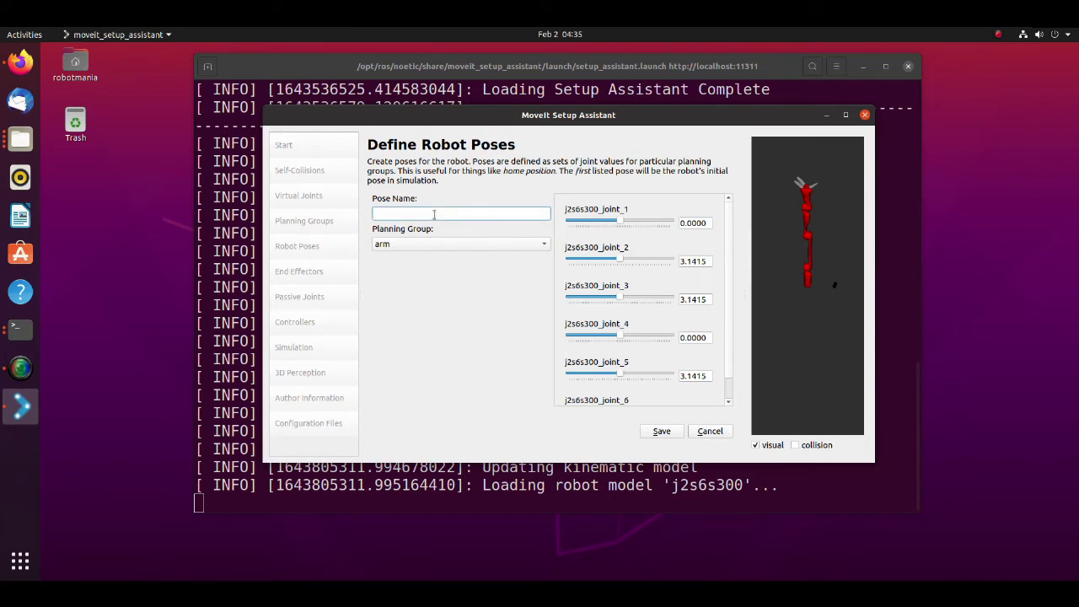
{"action": "type", "text": "ready"}
{"action": "left_click_drag", "start_coordinate": [708, 261], "coordinate": [680, 261]}
{"action": "type", "text": "3.5"}
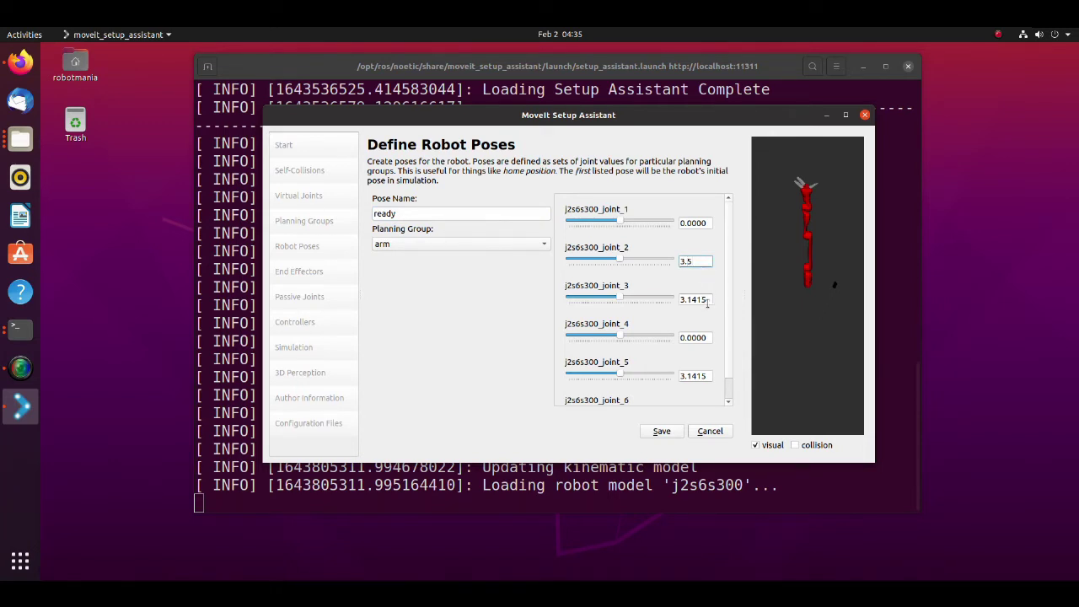
{"action": "left_click_drag", "start_coordinate": [708, 300], "coordinate": [676, 305]}
{"action": "type", "text": "4.7"}
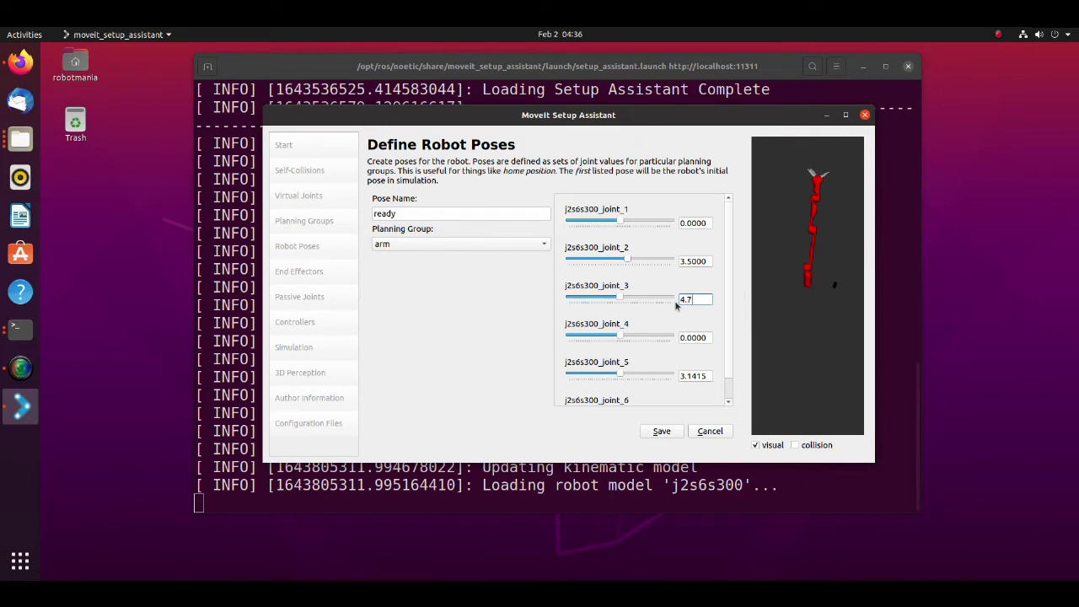
{"action": "left_click_drag", "start_coordinate": [708, 380], "coordinate": [666, 379]}
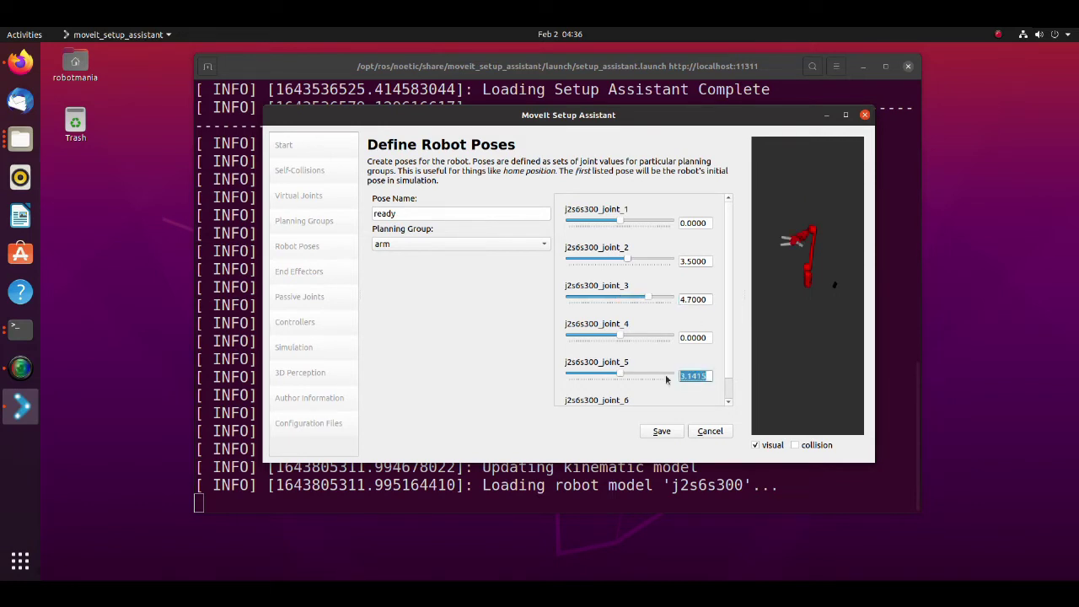
{"action": "type", "text": "1.25"}
{"action": "left_click", "coordinate": [711, 337]}
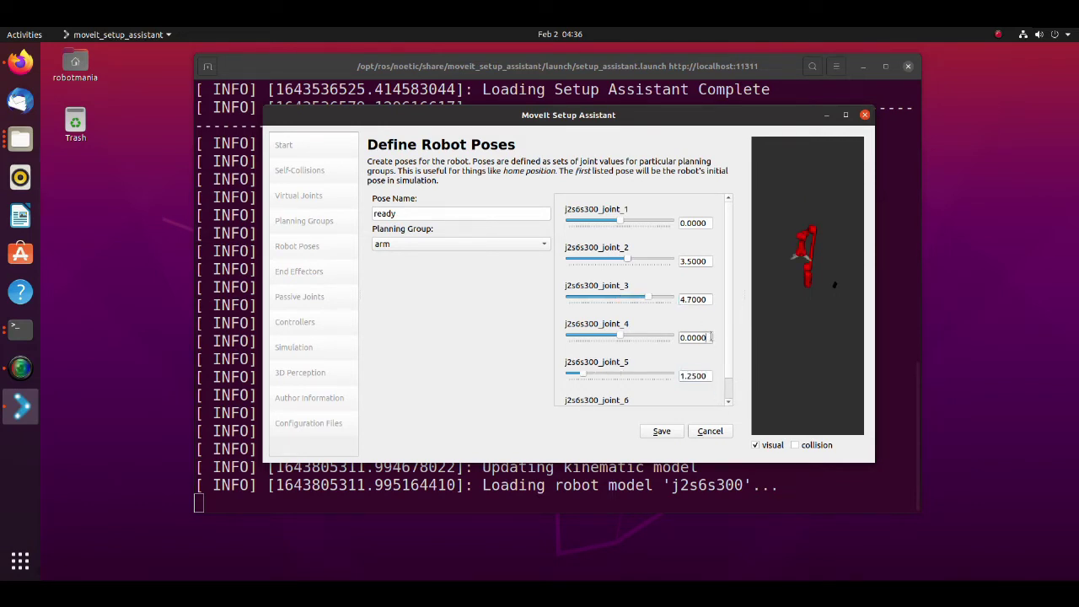
{"action": "left_click", "coordinate": [662, 430]}
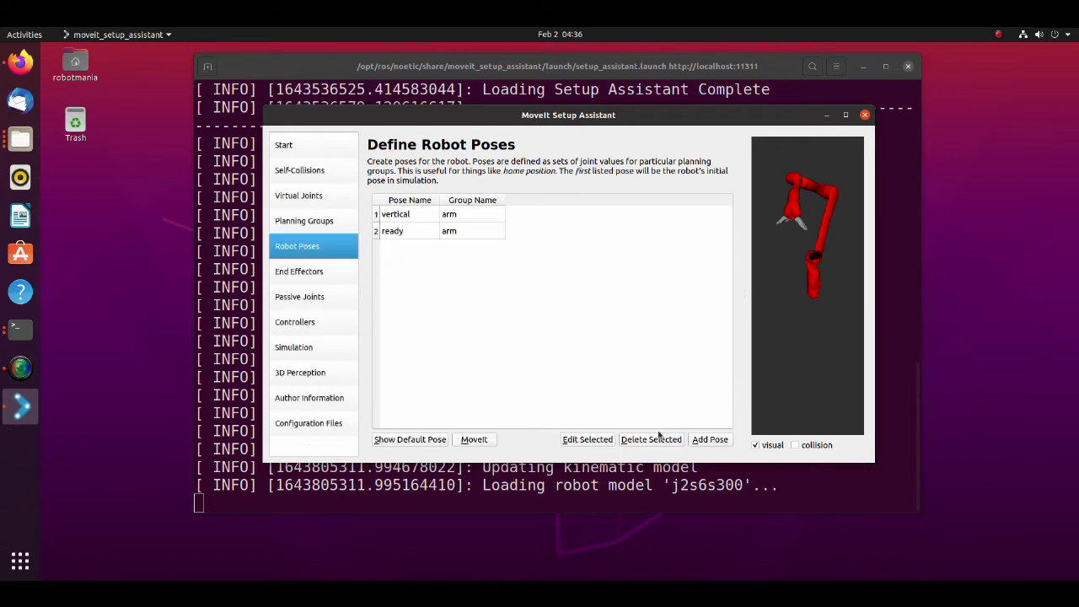
- Add a gripper-group pose named 'open' with default values
{"action": "left_click", "coordinate": [710, 439]}
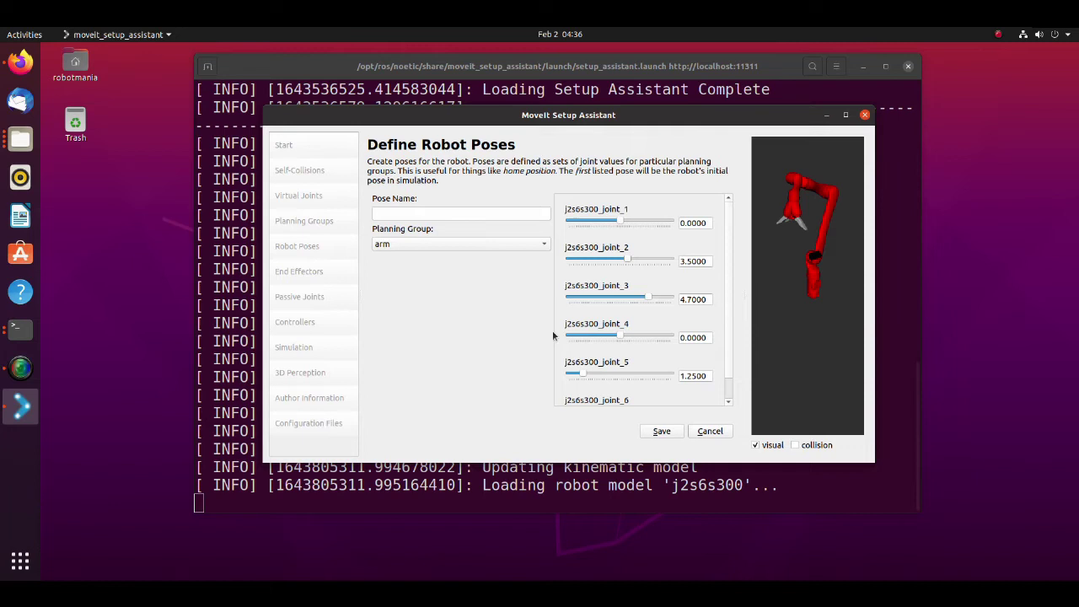
{"action": "left_click", "coordinate": [405, 244]}
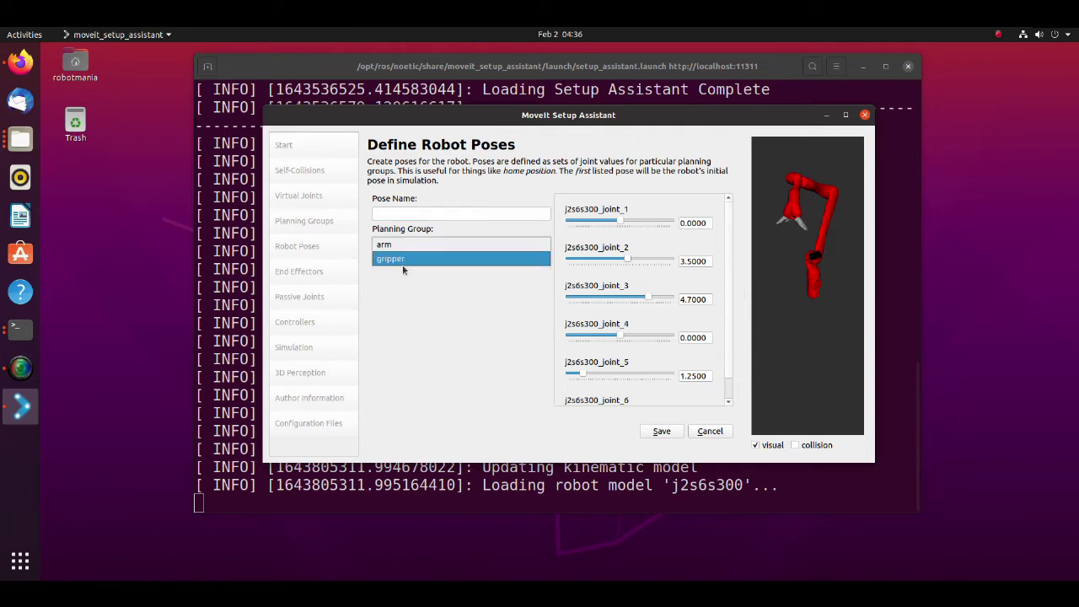
{"action": "left_click", "coordinate": [401, 259]}
{"action": "left_click", "coordinate": [395, 212]}
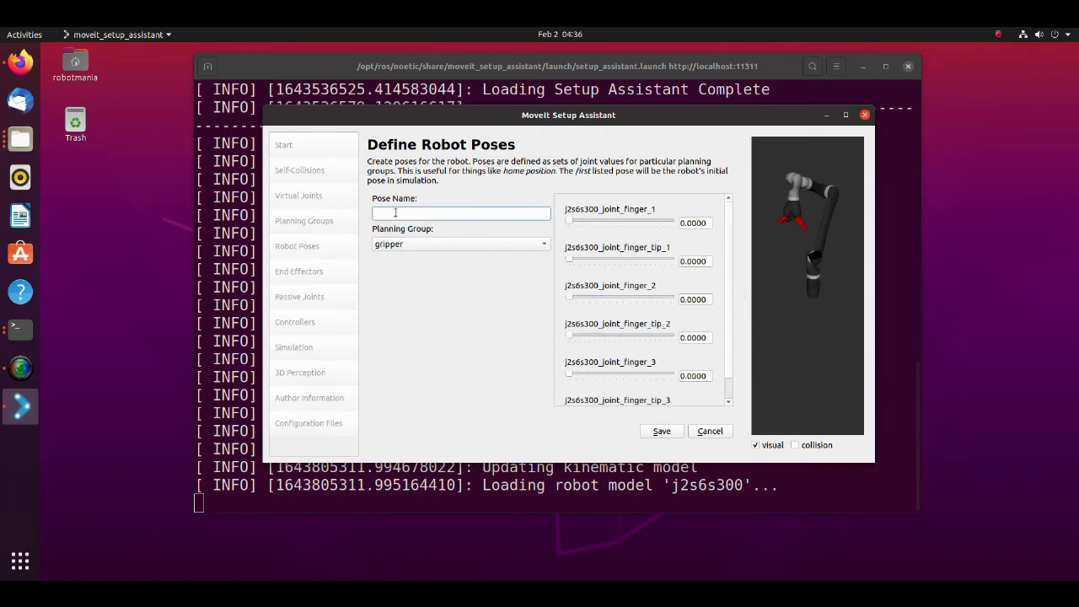
{"action": "type", "text": "open"}
{"action": "left_click", "coordinate": [662, 431]}
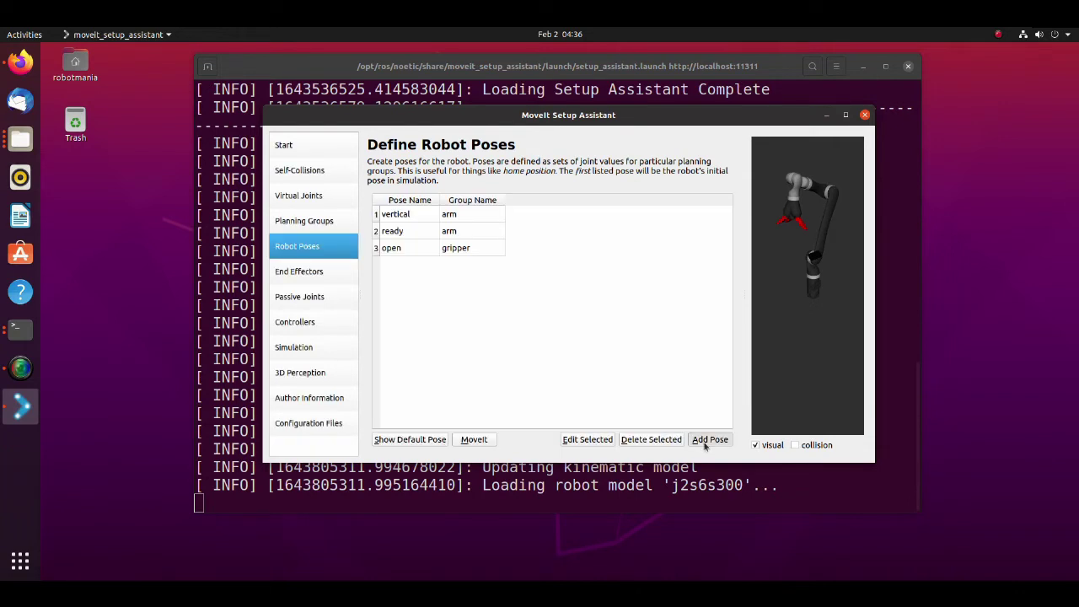
- Start a gripper pose 'close' with finger_1 and finger_2 at 0.4, their tips at 1.4
{"action": "left_click", "coordinate": [709, 439]}
{"action": "left_click", "coordinate": [438, 213]}
{"action": "type", "text": "close"}
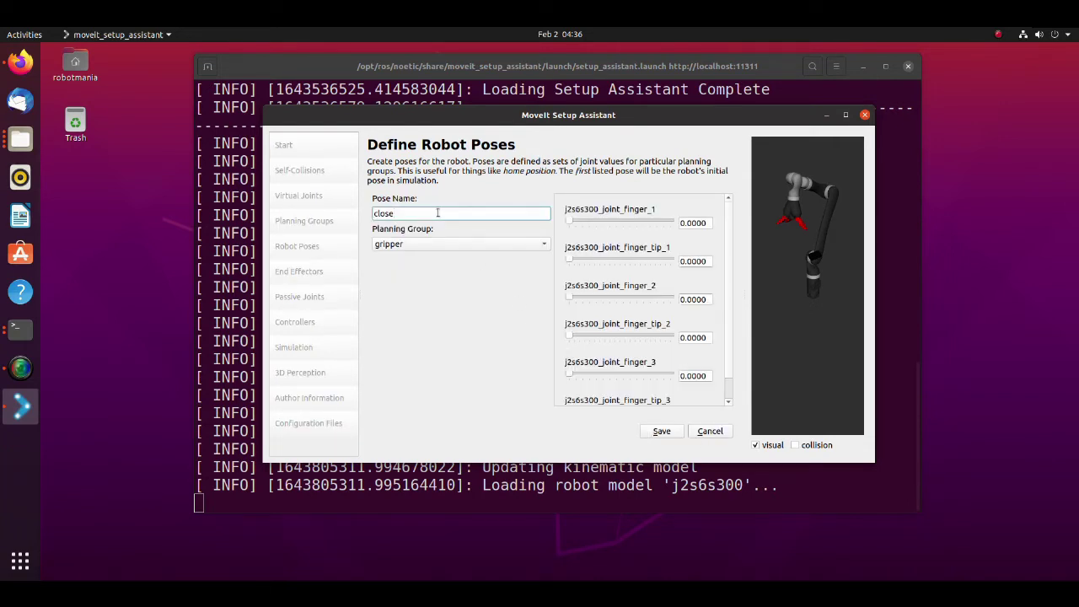
{"action": "key", "text": "Tab"}
{"action": "type", "text": "0.4"}
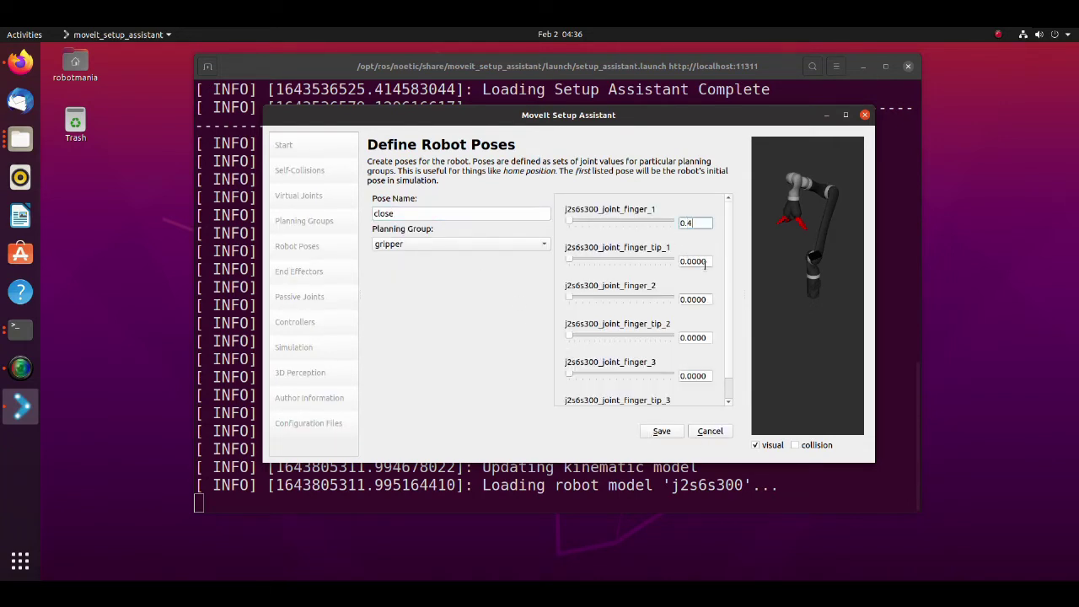
{"action": "key", "text": "Tab"}
{"action": "type", "text": "1.4"}
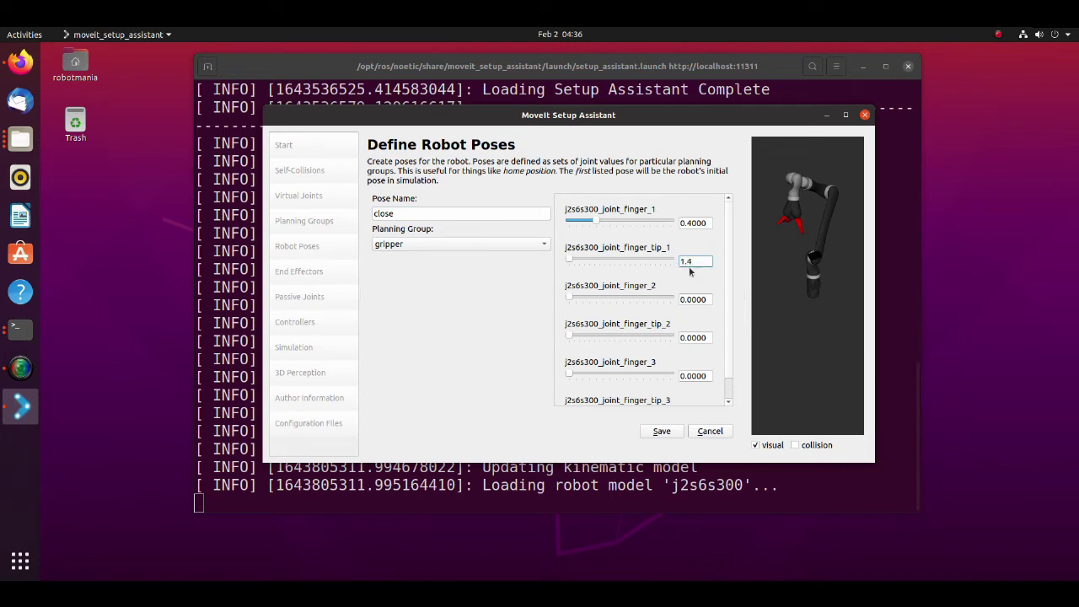
{"action": "key", "text": "Tab"}
{"action": "type", "text": "0.4"}
{"action": "key", "text": "Tab"}
{"action": "type", "text": "1.4"}
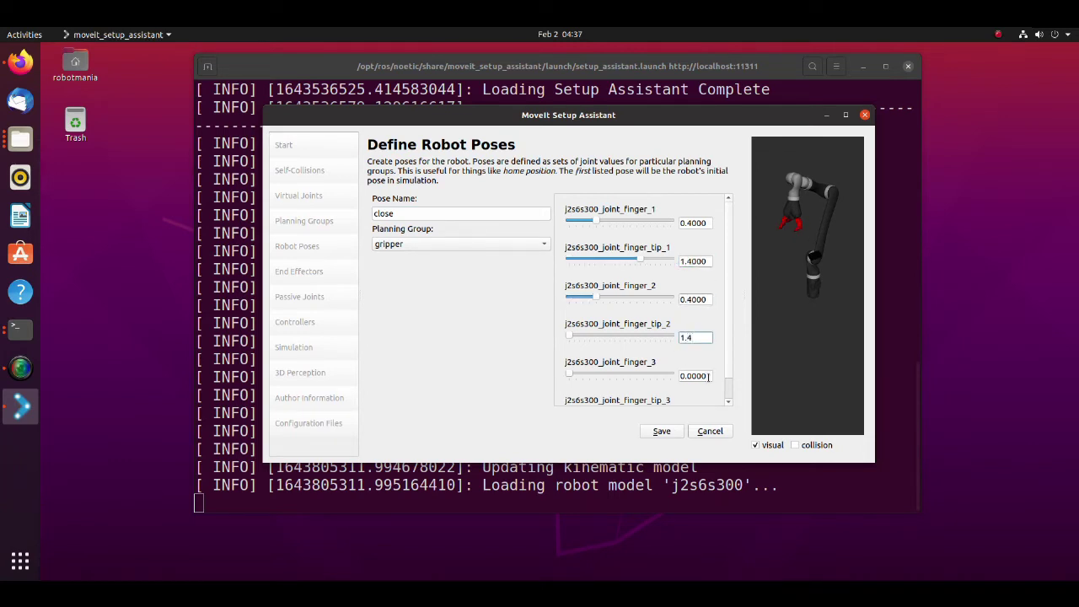
{"action": "left_click", "coordinate": [707, 376]}
- Set finger_3 to 0.4 and finger_tip_3 to 1.4, save 'close', and show End Effectors
{"action": "left_click_drag", "start_coordinate": [707, 376], "coordinate": [664, 372]}
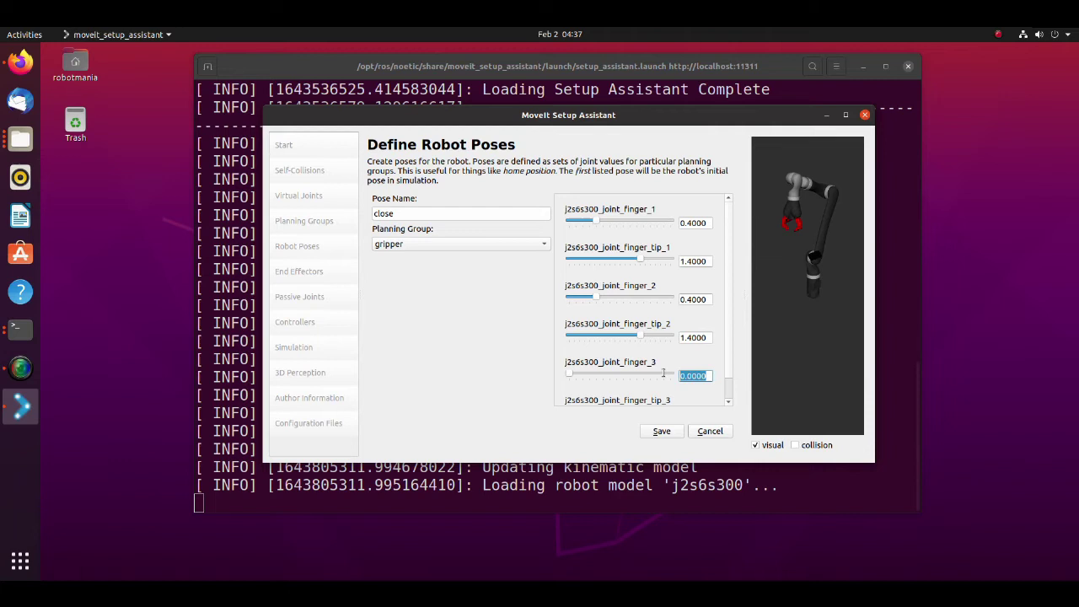
{"action": "type", "text": "0.4"}
{"action": "key", "text": "Tab"}
{"action": "type", "text": "1.4"}
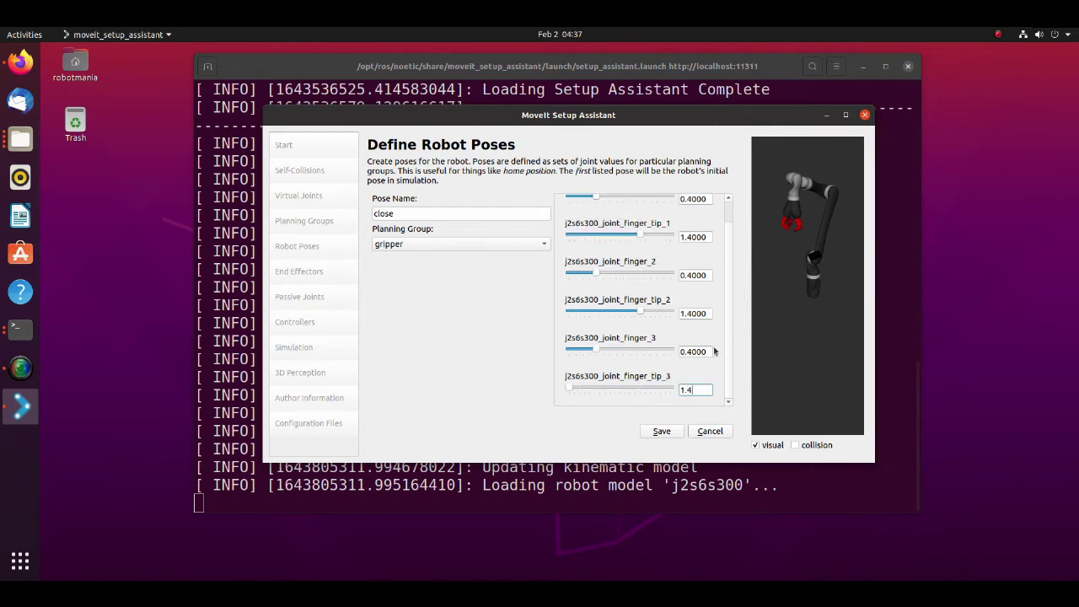
{"action": "key", "text": "Tab"}
{"action": "left_click", "coordinate": [662, 431]}
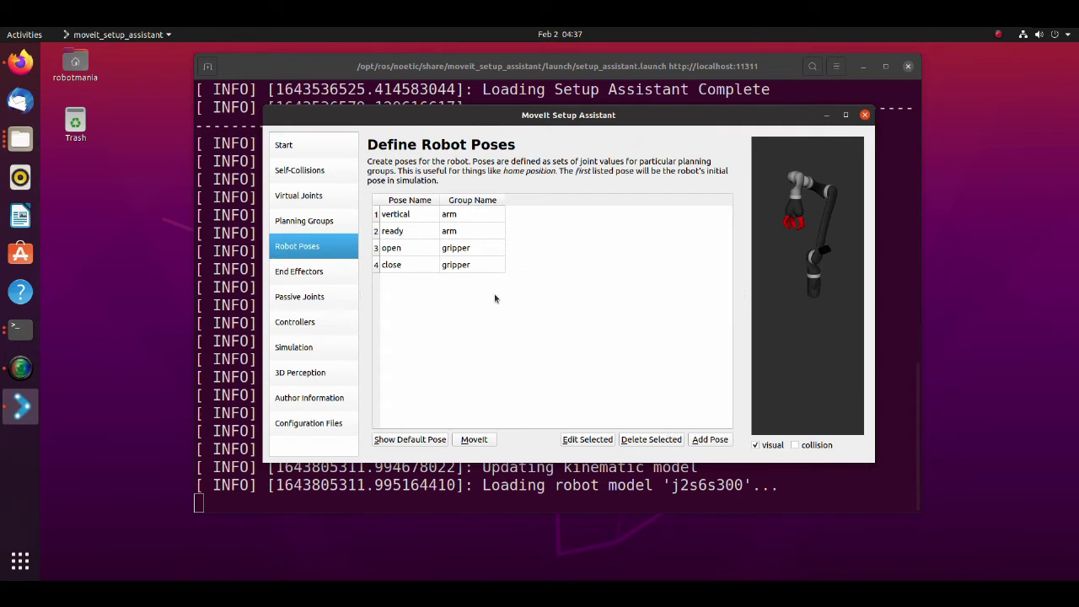
{"action": "left_click", "coordinate": [327, 275]}
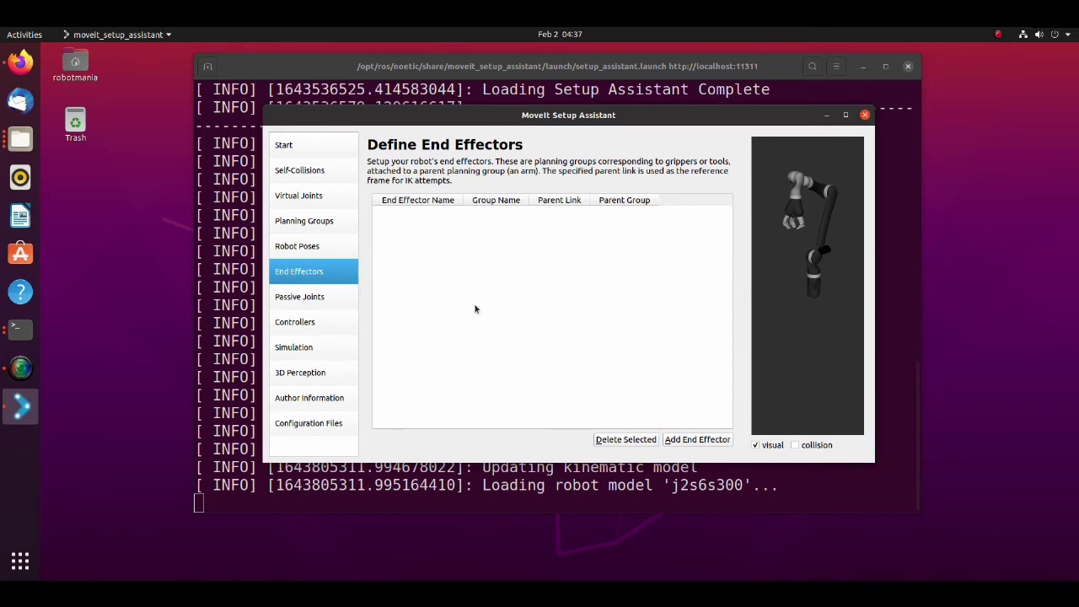
- Add end effector 'gripper' using group gripper with parent link j2s6s300_end_effector
{"action": "left_click", "coordinate": [697, 439]}
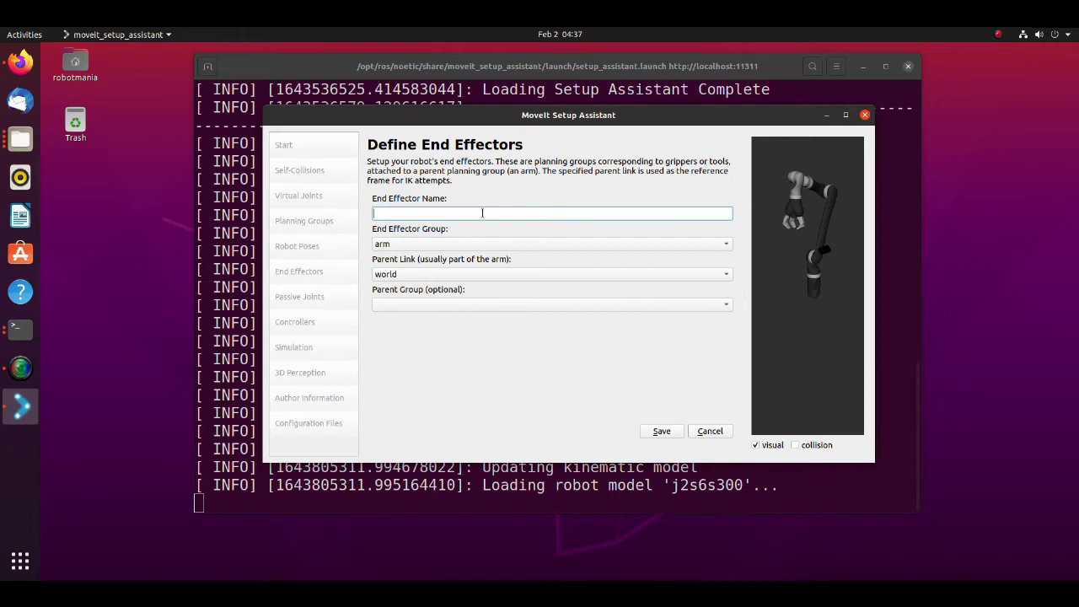
{"action": "type", "text": "gripper"}
{"action": "left_click", "coordinate": [494, 246]}
{"action": "left_click", "coordinate": [492, 255]}
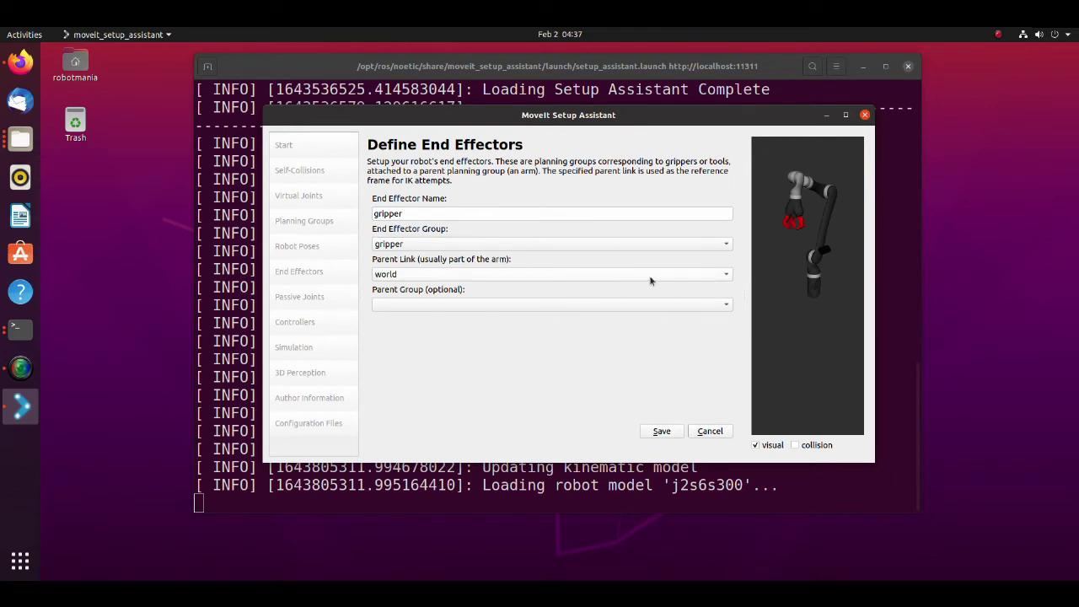
{"action": "left_click", "coordinate": [726, 276]}
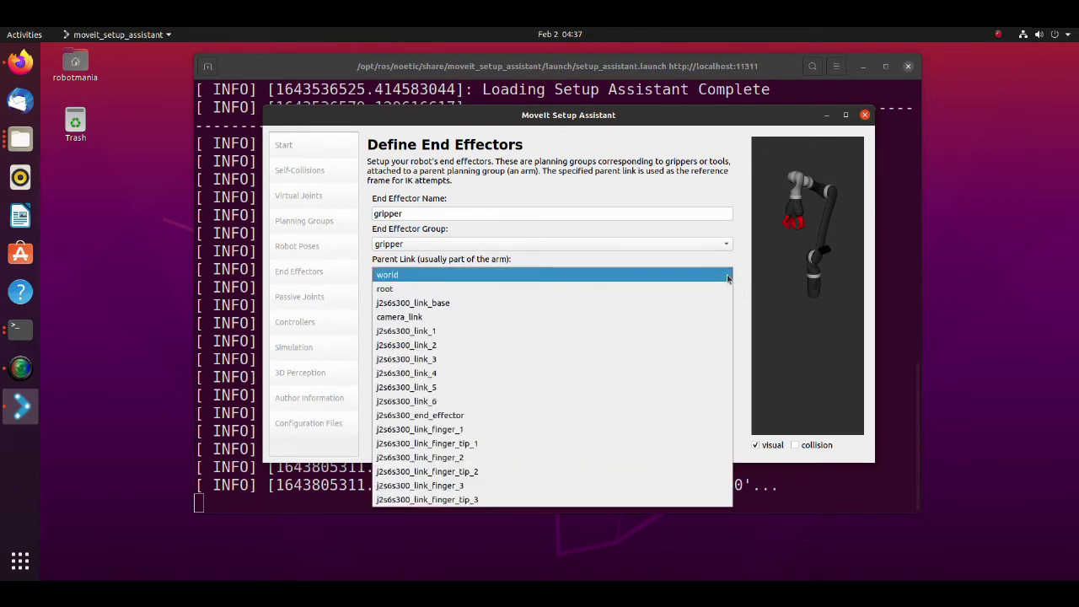
{"action": "left_click", "coordinate": [463, 413]}
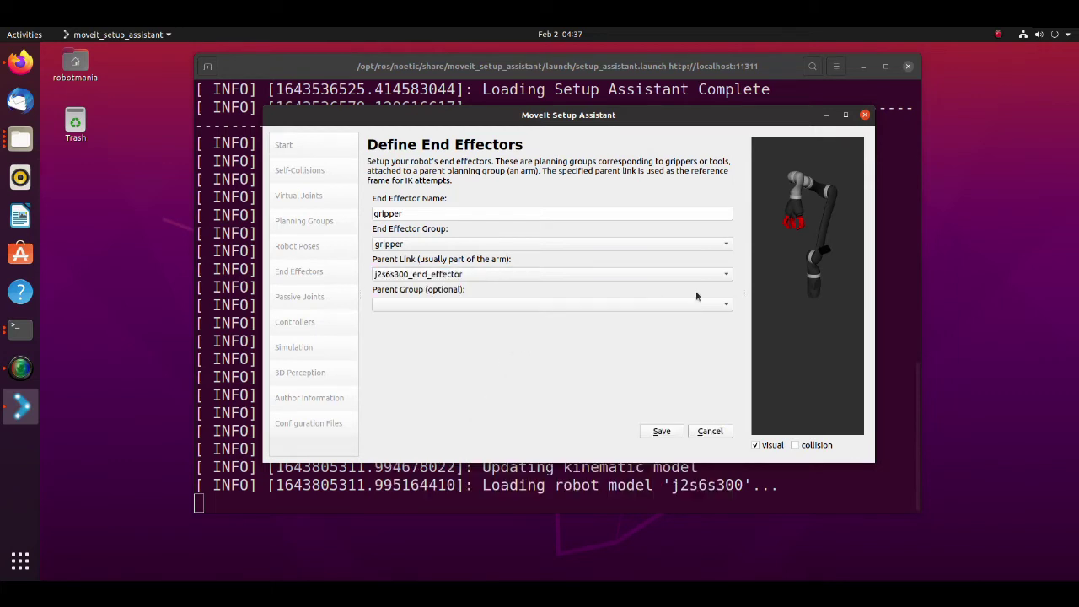
{"action": "left_click", "coordinate": [662, 432]}
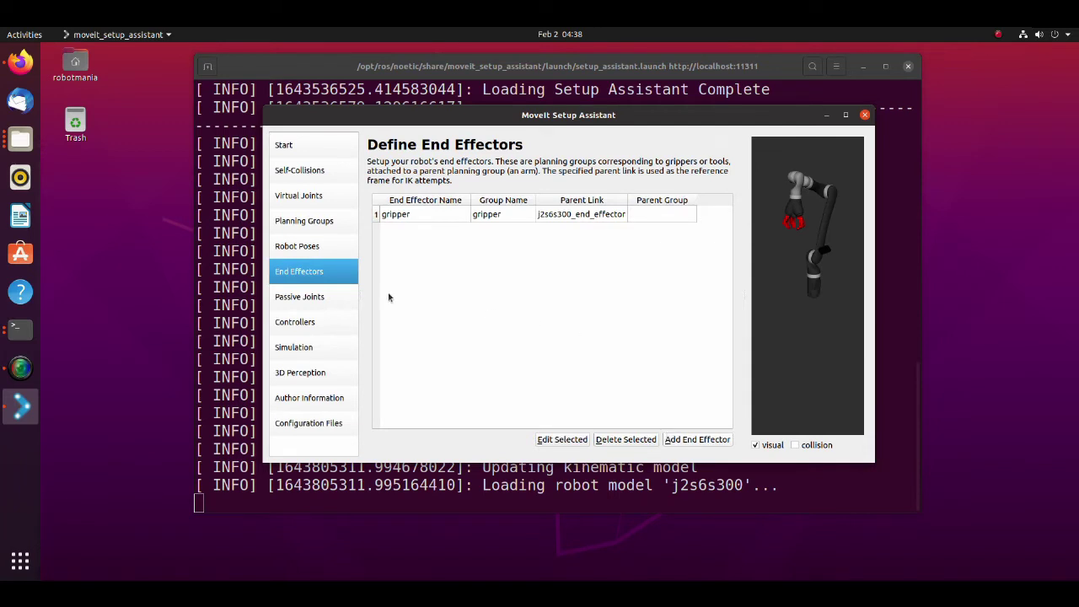
- Auto-add FollowJointTrajectory controllers, creating arm_controller and gripper_controller
{"action": "left_click", "coordinate": [316, 327]}
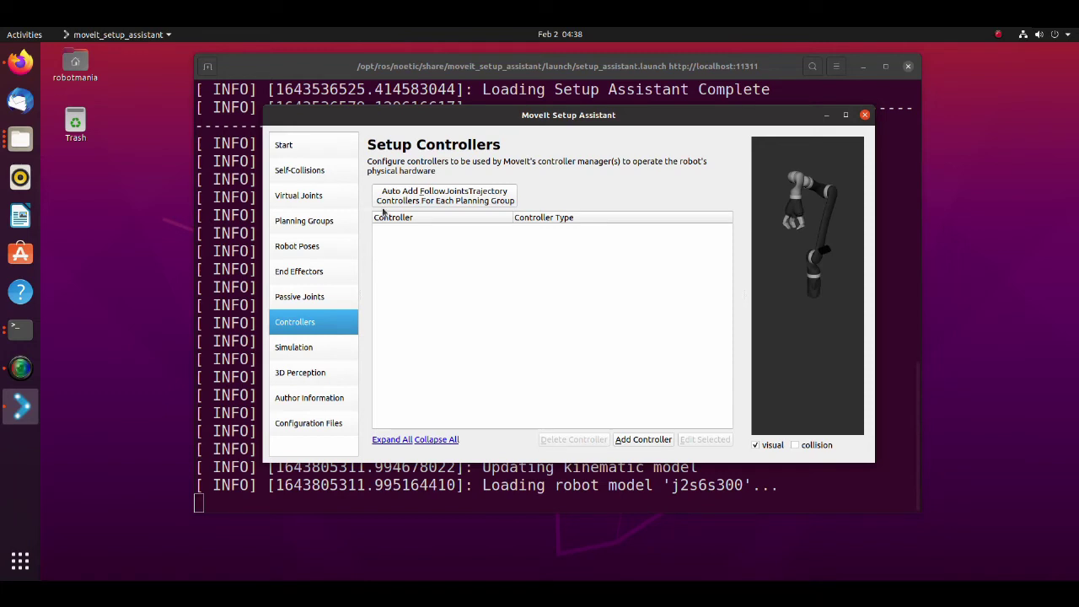
{"action": "left_click", "coordinate": [427, 200]}
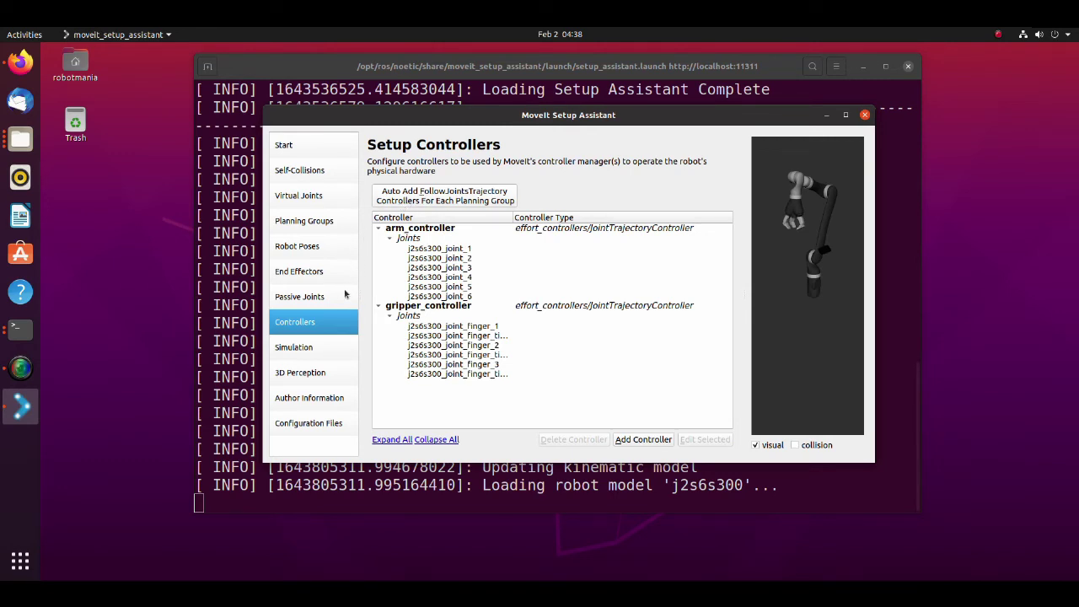
- Fill in the maintainer's name and e-mail address on the Author Information page
{"action": "left_click", "coordinate": [300, 402]}
{"action": "left_click", "coordinate": [421, 199]}
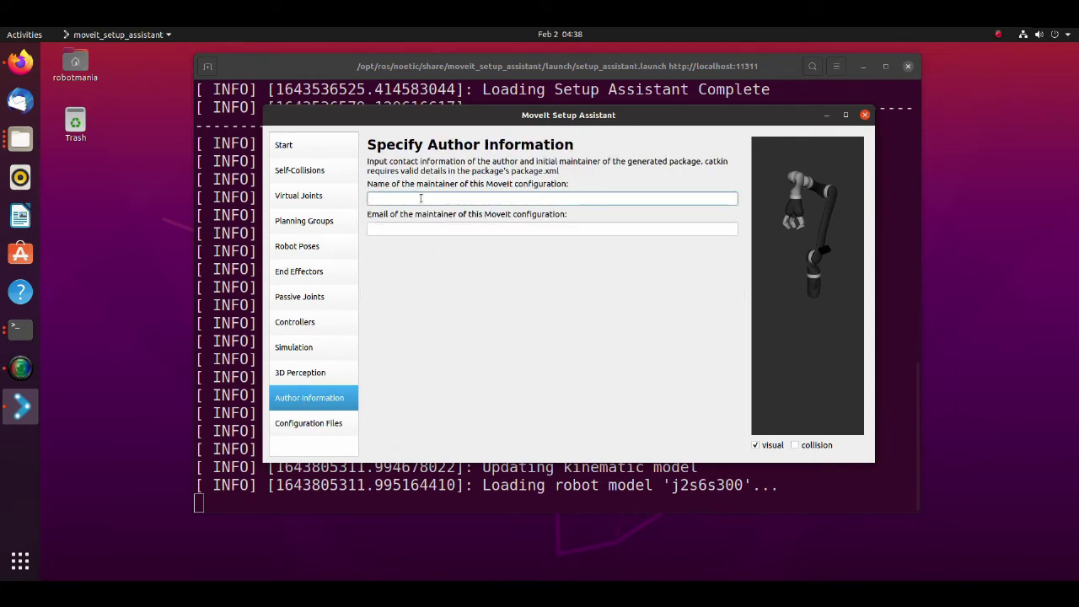
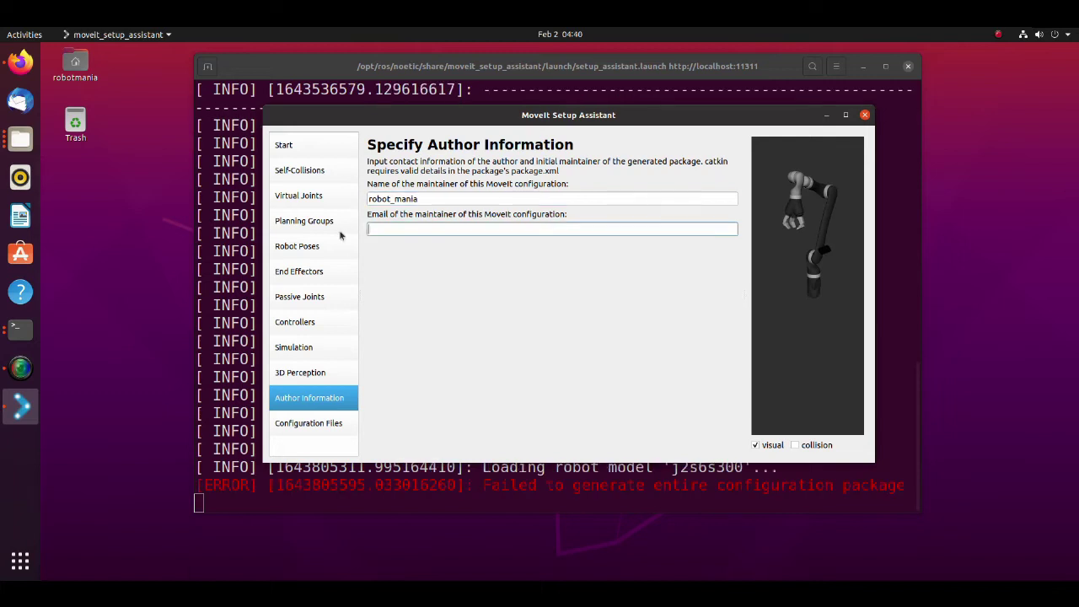
- Generate the configuration package into ~/kinova/src/kinova_moveit
{"action": "left_click", "coordinate": [328, 425]}
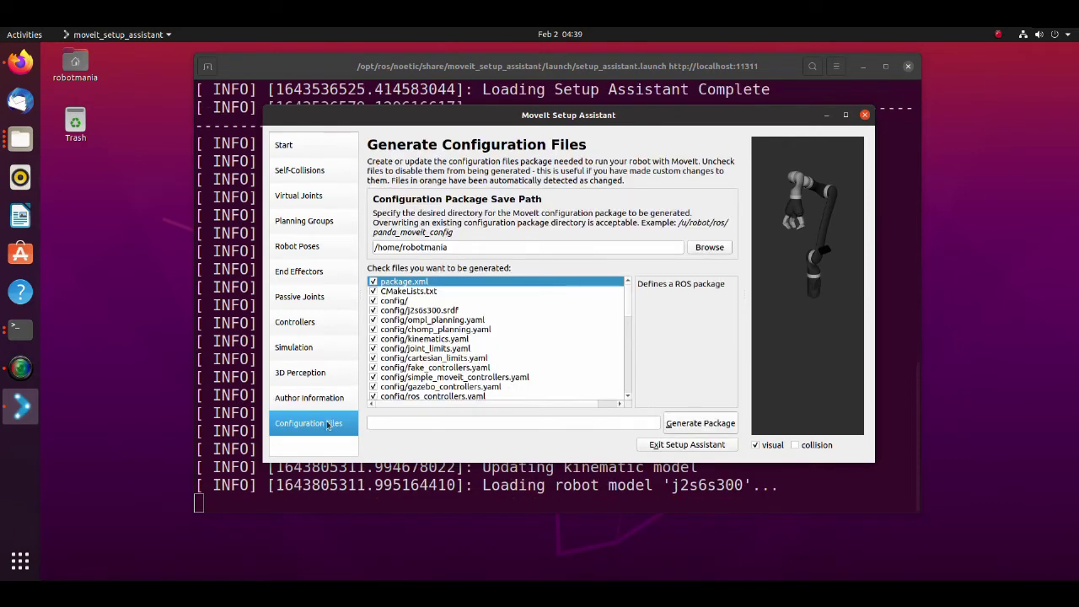
{"action": "left_click", "coordinate": [710, 247]}
{"action": "double_click", "coordinate": [337, 258]}
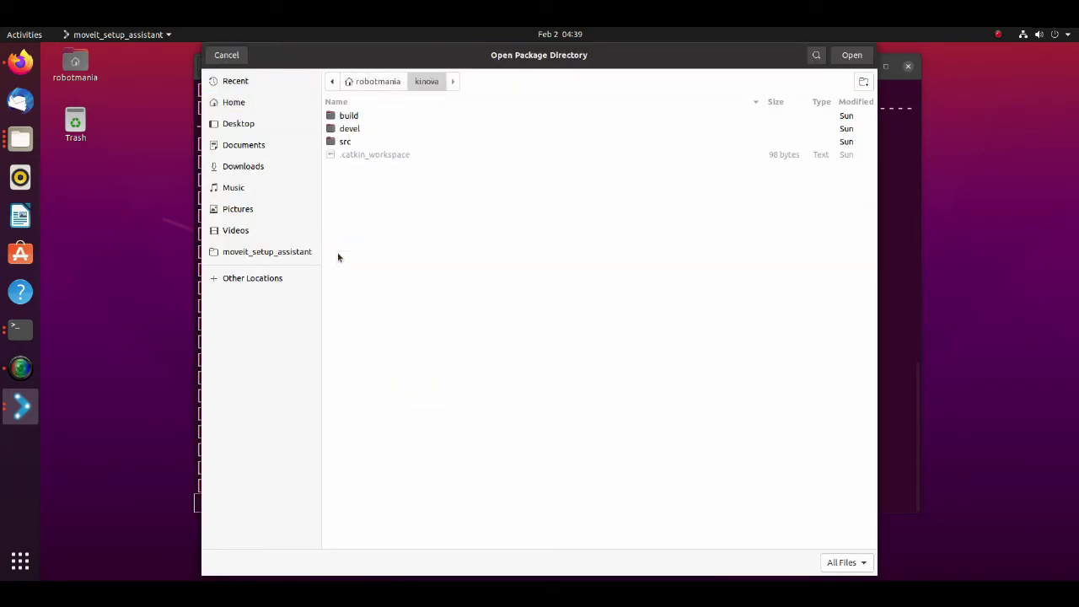
{"action": "double_click", "coordinate": [341, 141]}
{"action": "left_click", "coordinate": [366, 131]}
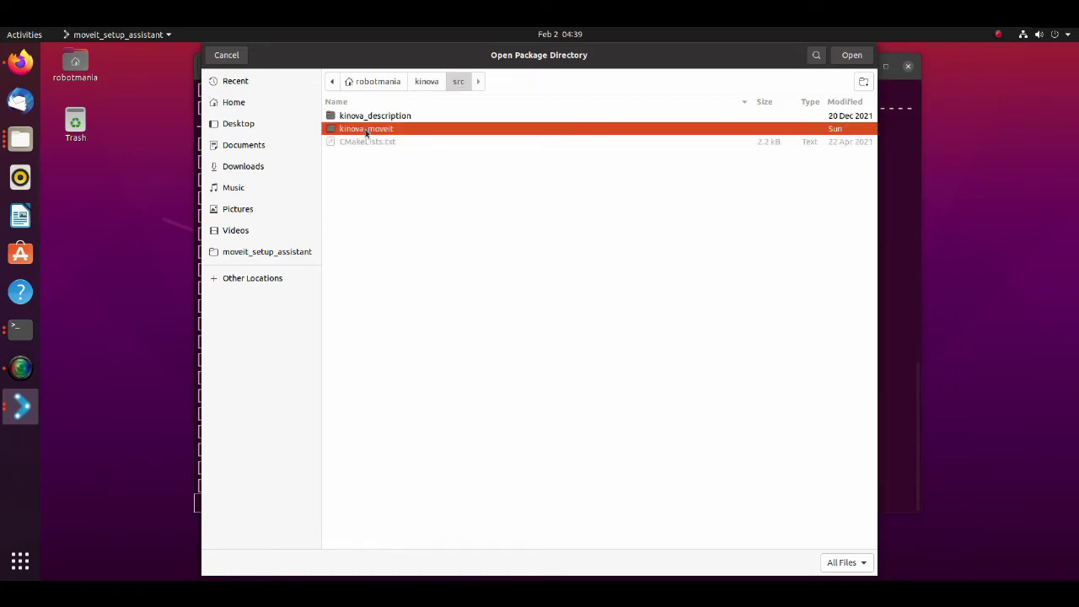
{"action": "left_click", "coordinate": [850, 57]}
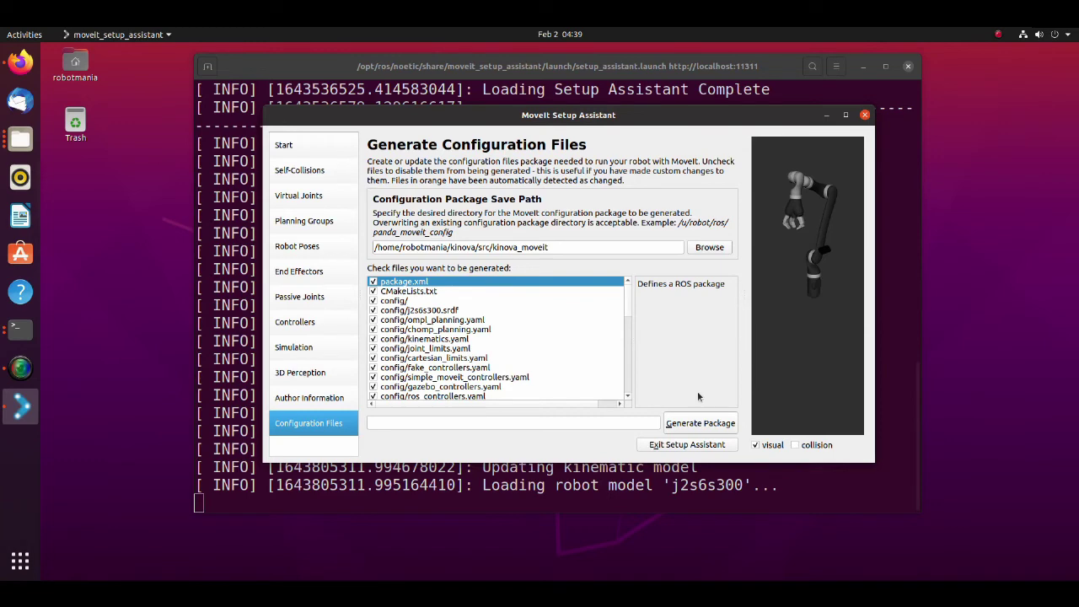
{"action": "left_click", "coordinate": [700, 423]}
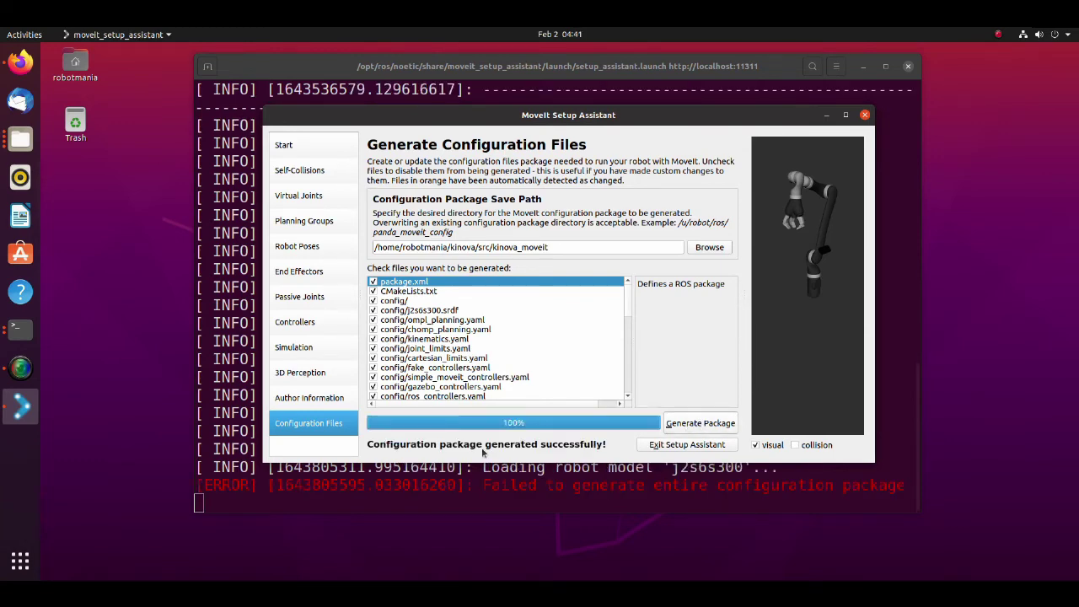
- In a new Files window, browse to kinova/src/kinova_moveit/config with kinematics.yaml and j2s6s300.srdf
{"action": "right_click", "coordinate": [20, 139]}
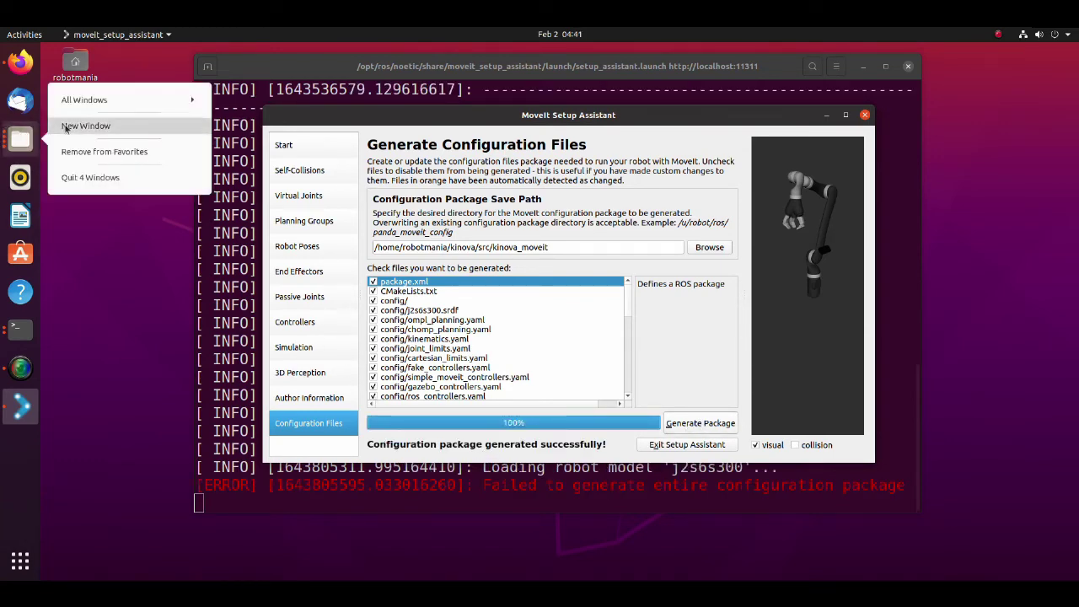
{"action": "left_click", "coordinate": [84, 126]}
{"action": "double_click", "coordinate": [496, 200]}
{"action": "double_click", "coordinate": [474, 199]}
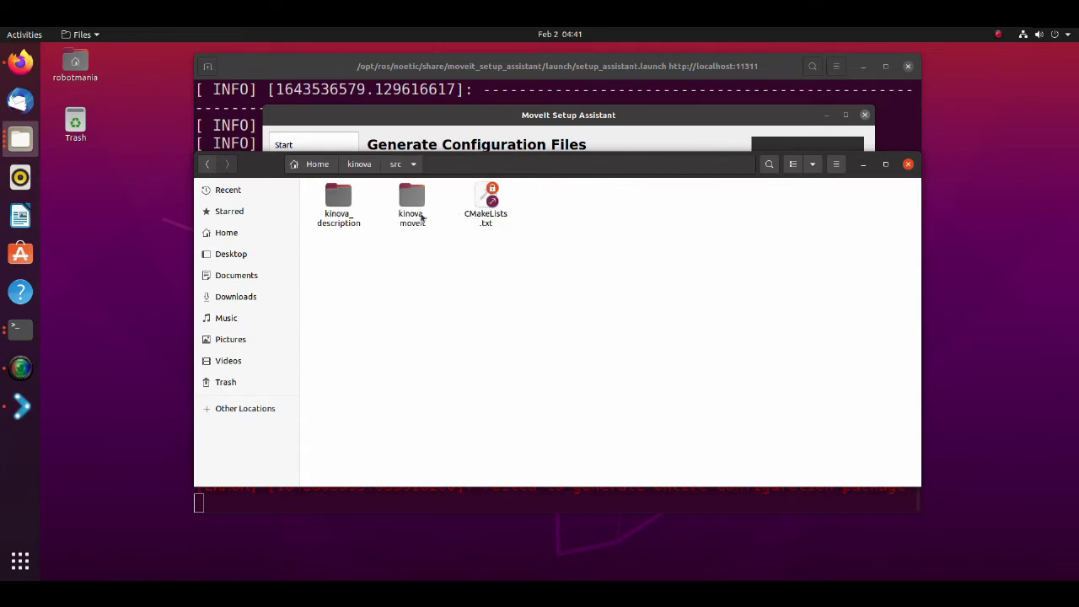
{"action": "double_click", "coordinate": [411, 217]}
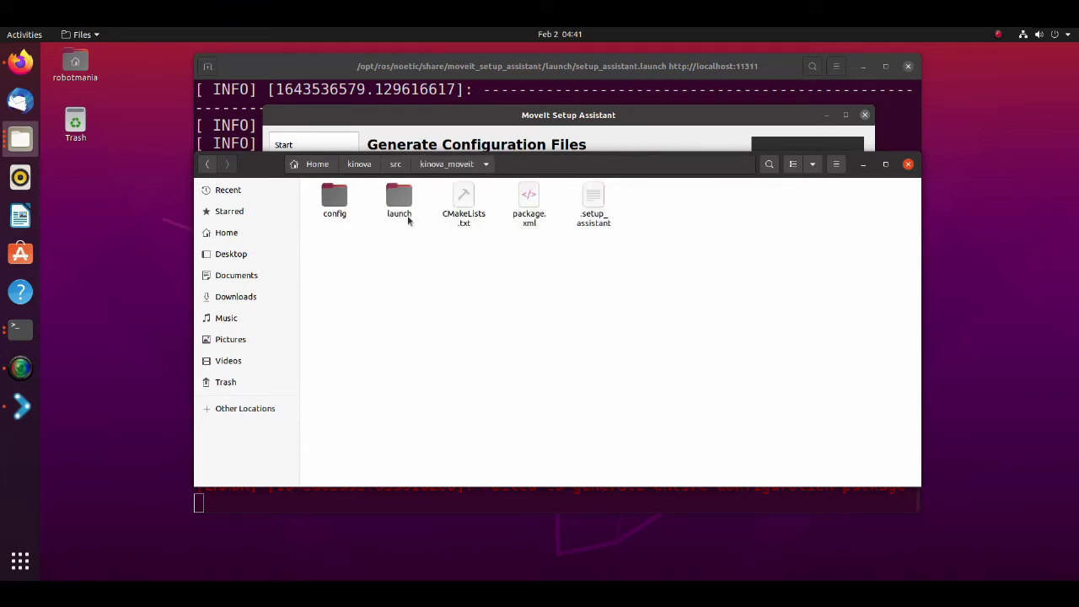
{"action": "double_click", "coordinate": [398, 214]}
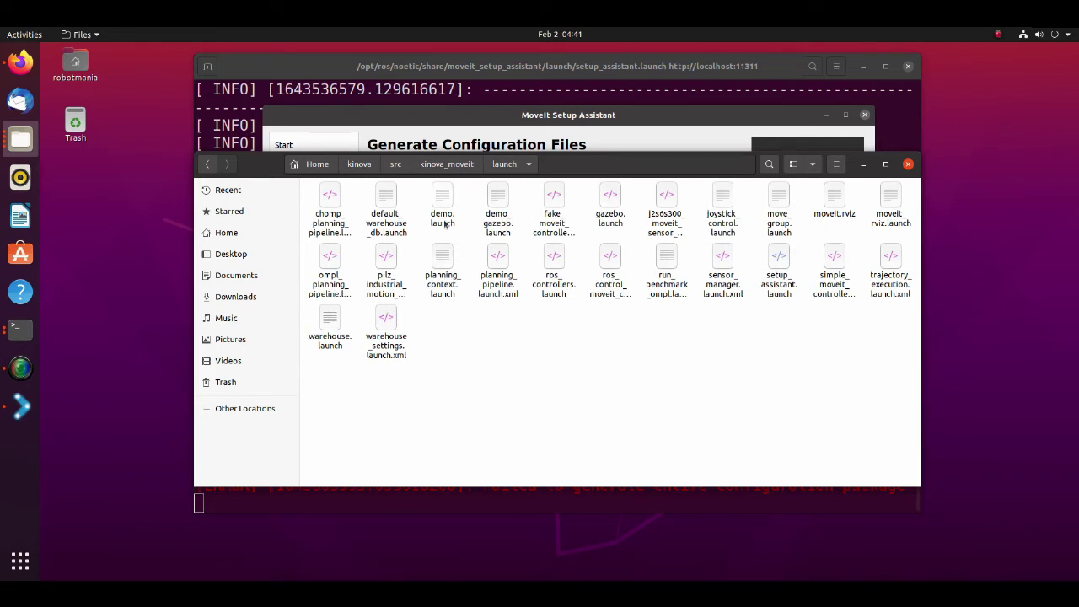
{"action": "left_click", "coordinate": [446, 164]}
{"action": "double_click", "coordinate": [335, 199]}
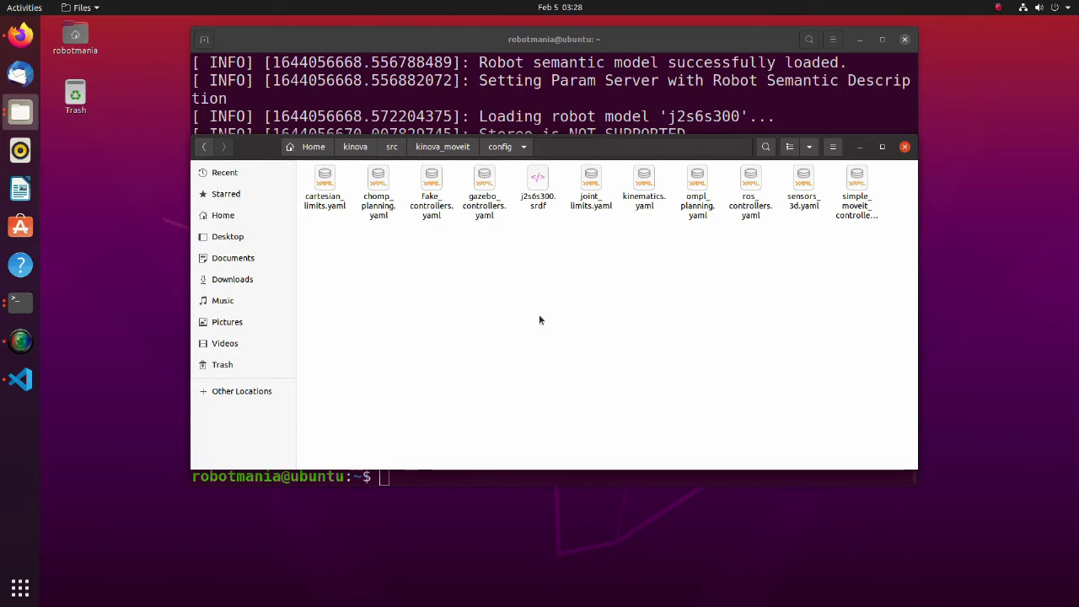
- Open ros_controllers.yaml in VS Code and set joint_1's gains to p 220, i 4
{"action": "right_click", "coordinate": [751, 207]}
{"action": "left_click", "coordinate": [761, 221]}
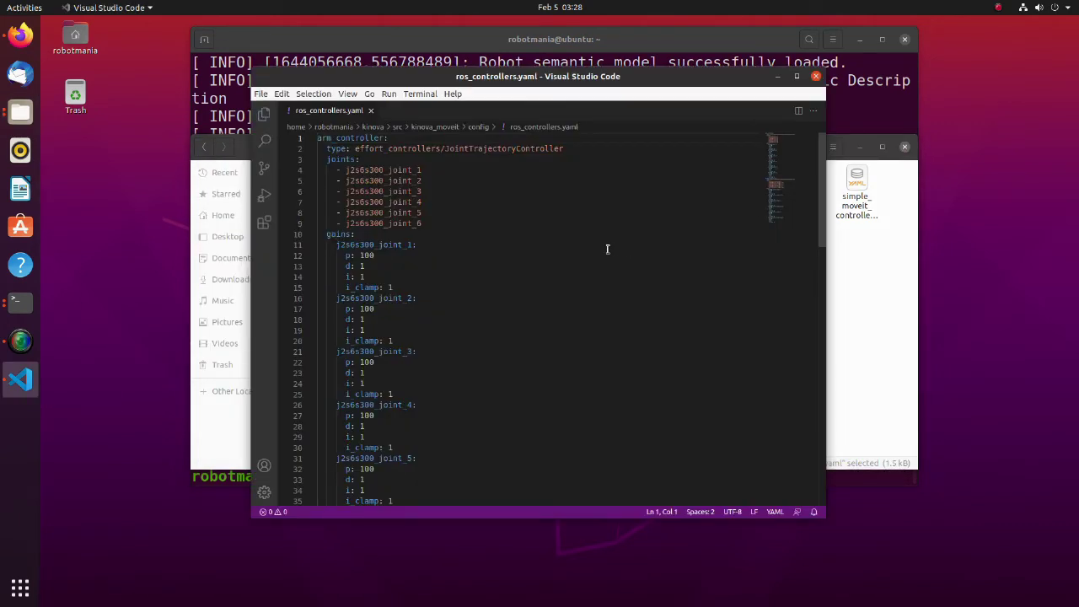
{"action": "double_click", "coordinate": [367, 254]}
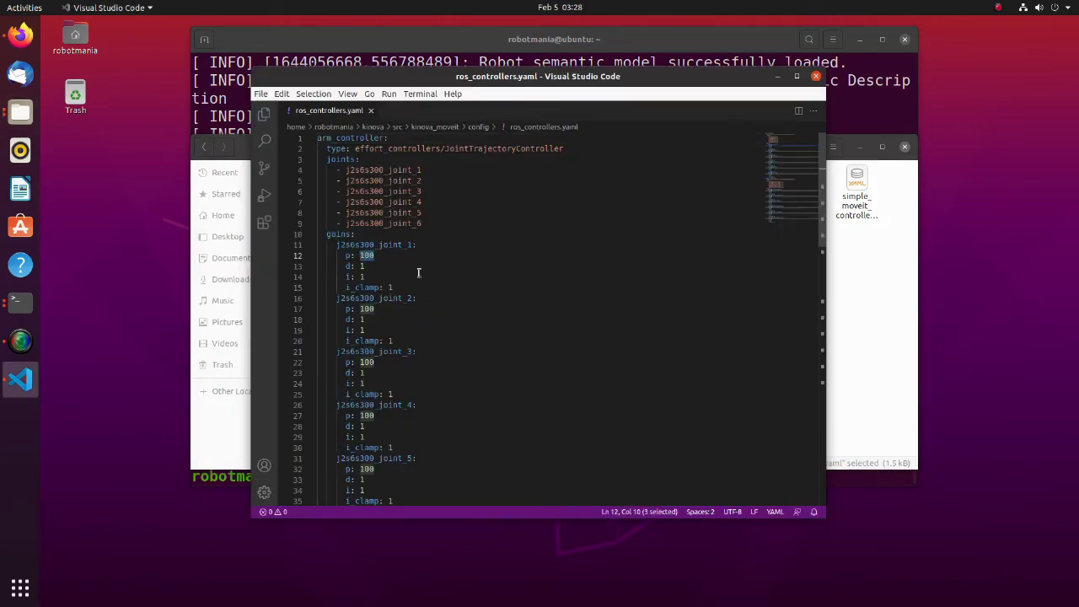
{"action": "type", "text": "220"}
{"action": "key", "text": "Down"}
{"action": "key", "text": "Down"}
{"action": "key", "text": "BackSpace"}
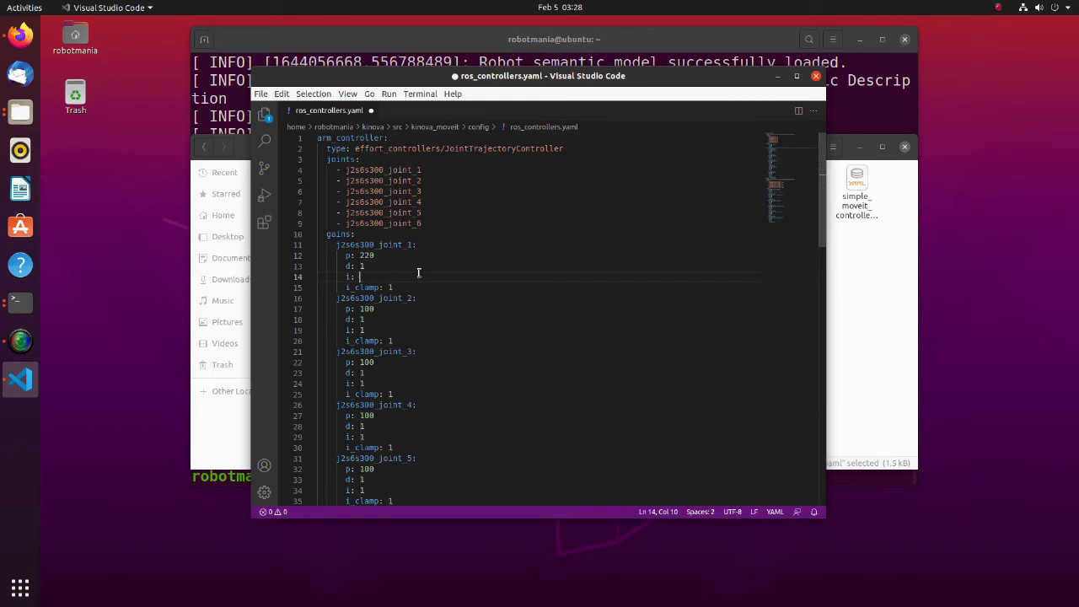
{"action": "type", "text": "4"}
- Set joint_2's gains to p 8000, d 20, i 25
{"action": "key", "text": "Down"}
{"action": "key", "text": "Down"}
{"action": "key", "text": "Down"}
{"action": "key", "text": "Delete"}
{"action": "type", "text": "80"}
{"action": "key", "text": "Down"}
{"action": "key", "text": "BackSpace"}
{"action": "type", "text": "20"}
{"action": "key", "text": "Down"}
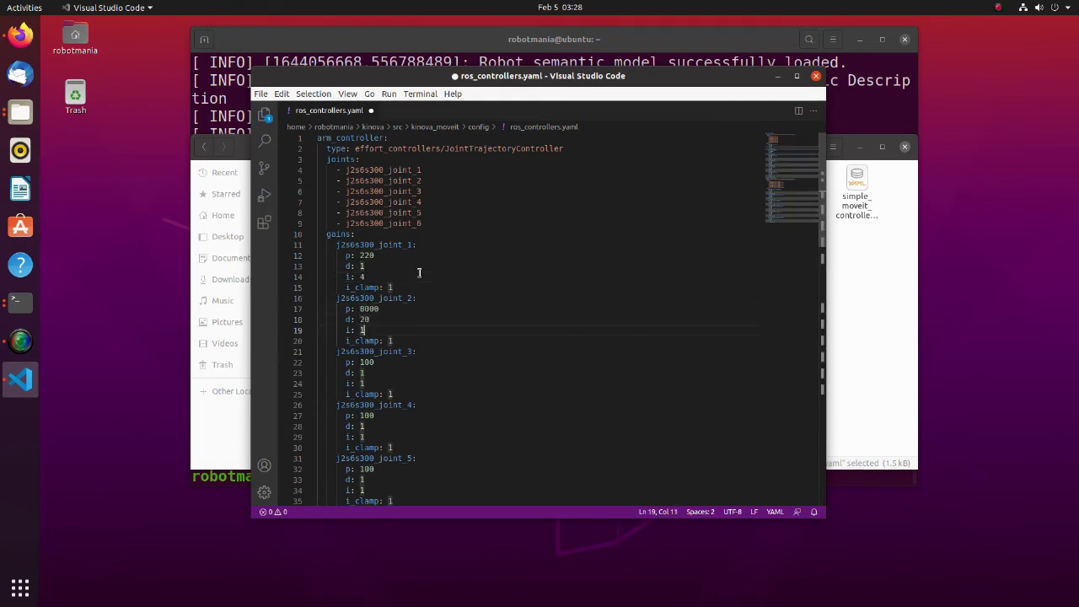
{"action": "key", "text": "BackSpace"}
{"action": "type", "text": "25"}
- Set joint_3's gains to p 8000, d 20, i 85
{"action": "key", "text": "Down"}
{"action": "key", "text": "Down"}
{"action": "key", "text": "Down"}
{"action": "key", "text": "Left"}
{"action": "key", "text": "Left"}
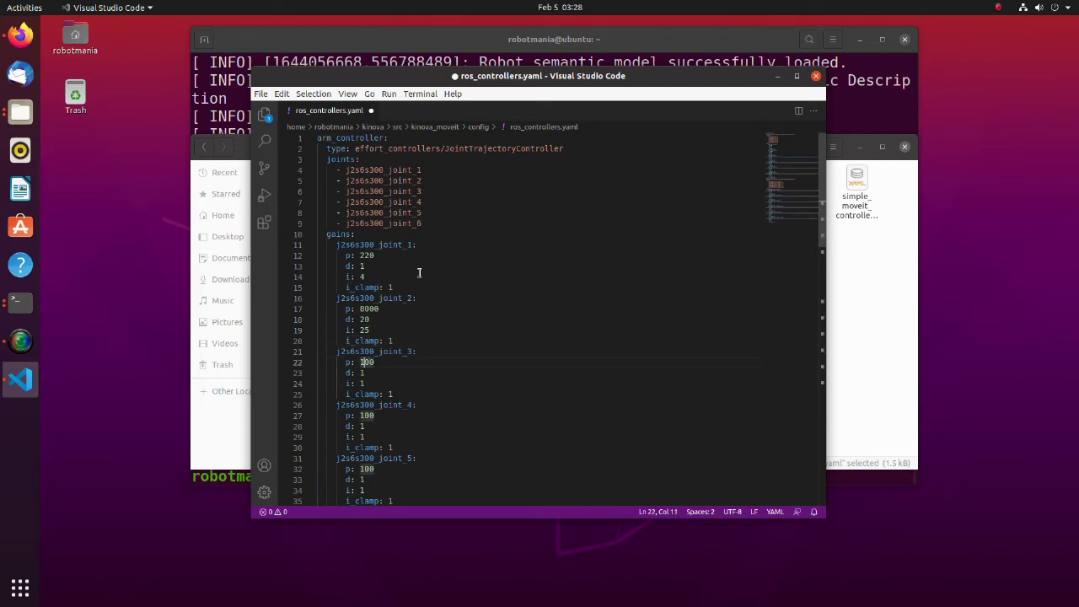
{"action": "key", "text": "Delete"}
{"action": "type", "text": "8000"}
{"action": "key", "text": "Down"}
{"action": "key", "text": "BackSpace"}
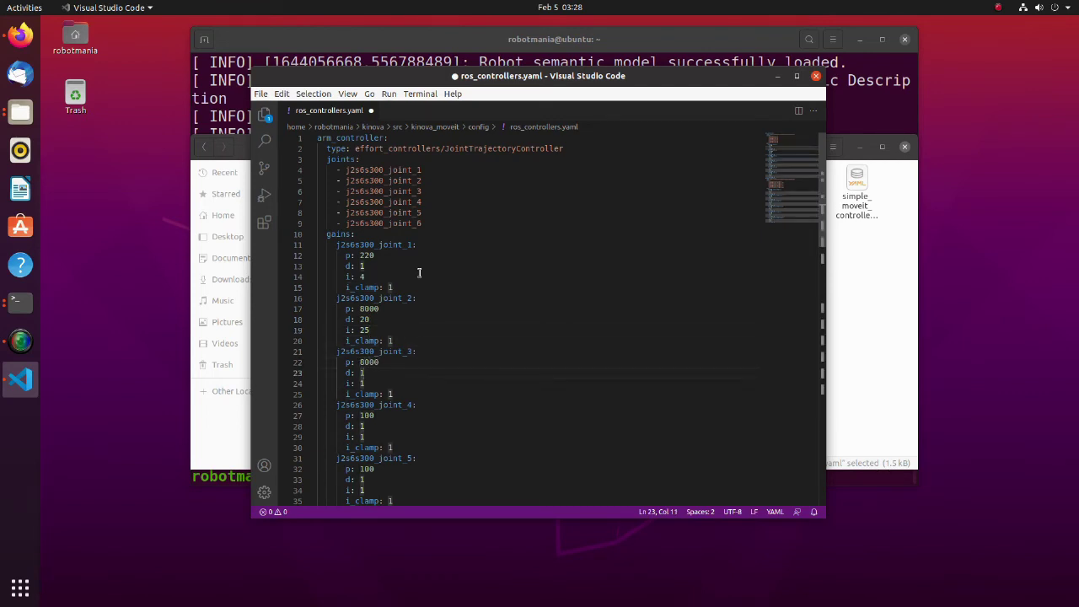
{"action": "type", "text": "20"}
{"action": "key", "text": "Down"}
{"action": "key", "text": "BackSpace"}
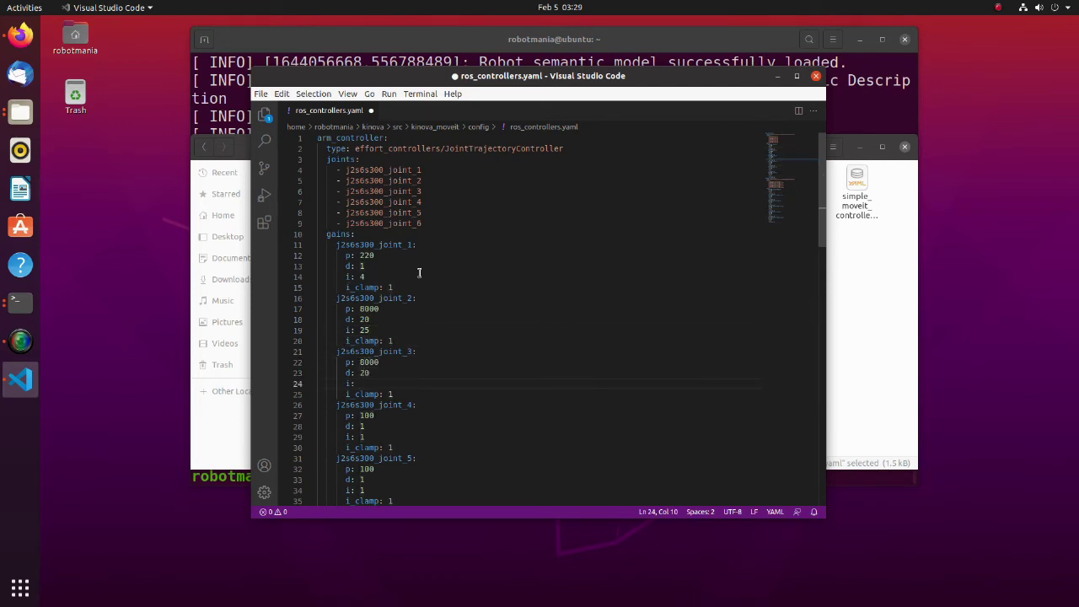
{"action": "type", "text": "85"}
- Set joint_4's d gain to 0.1 and save ros_controllers.yaml
{"action": "key", "text": "Down"}
{"action": "key", "text": "Down"}
{"action": "key", "text": "Down"}
{"action": "key", "text": "Down"}
{"action": "key", "text": "BackSpace"}
{"action": "type", "text": "0.1"}
{"action": "key", "text": "ctrl+s"}
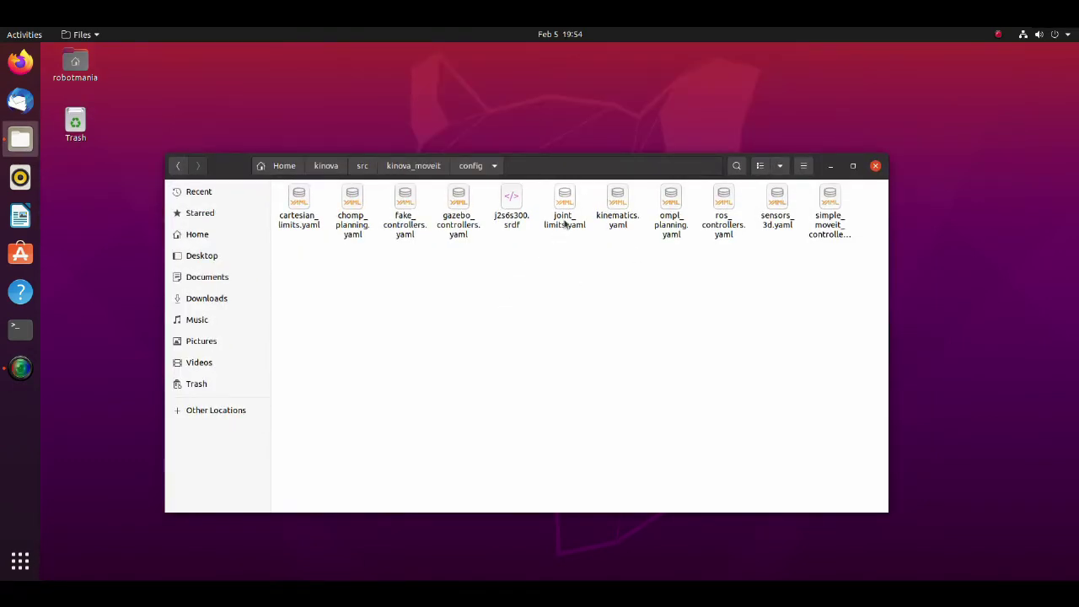
- Open joint_limits.yaml in Visual Studio Code at the default scaling factor lines
{"action": "right_click", "coordinate": [565, 223]}
{"action": "left_click", "coordinate": [594, 229]}
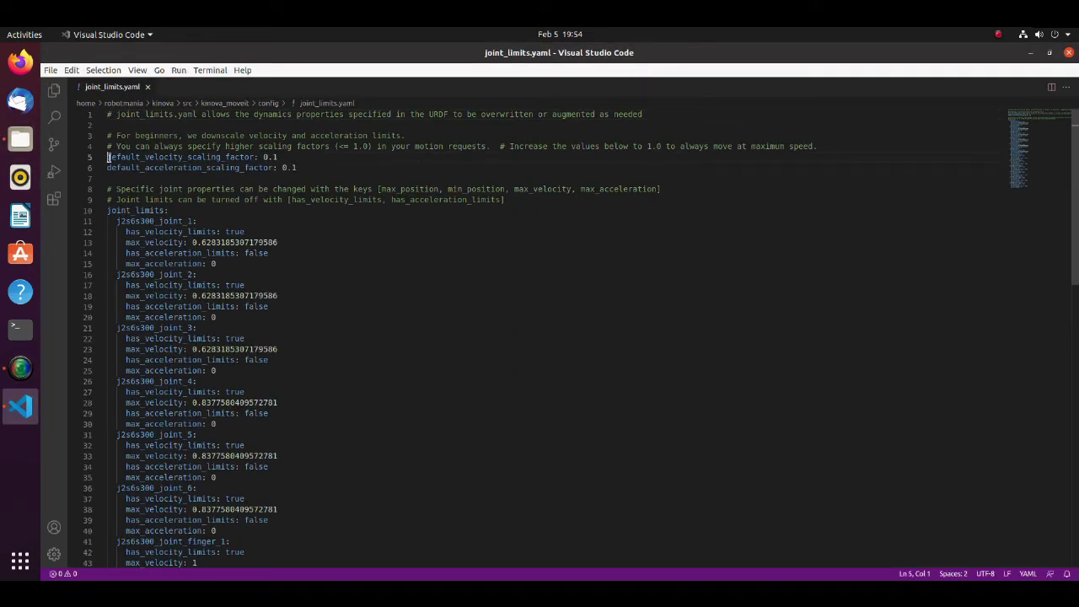
{"action": "left_click_drag", "start_coordinate": [107, 157], "coordinate": [300, 167]}
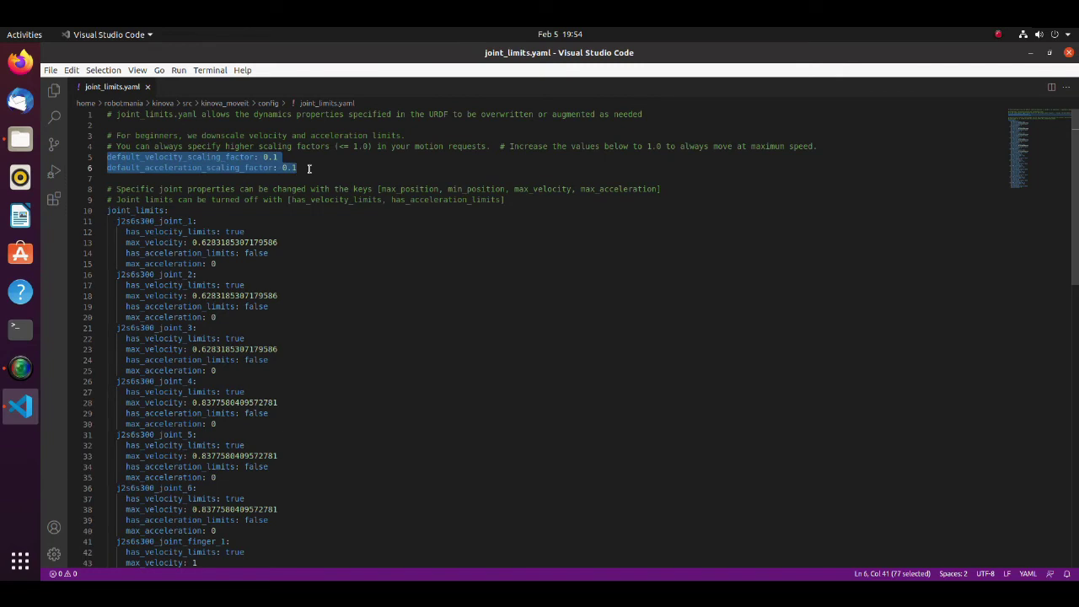
{"action": "left_click", "coordinate": [304, 167]}
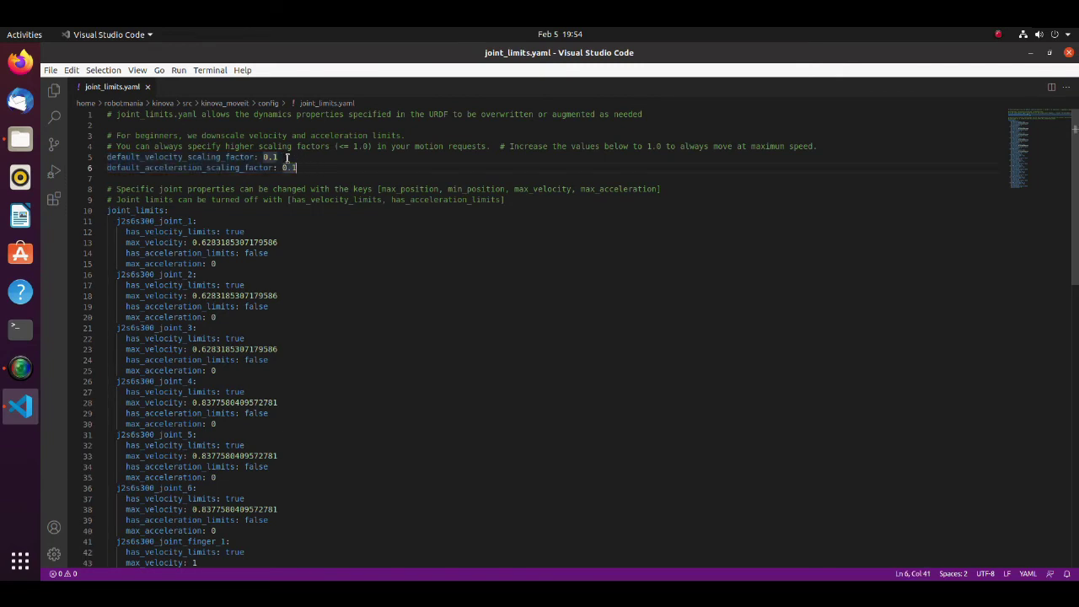
- Change the velocity and acceleration scaling factors from 0.1 to 0.3, save, and close the editor
{"action": "left_click_drag", "start_coordinate": [276, 156], "coordinate": [271, 157]}
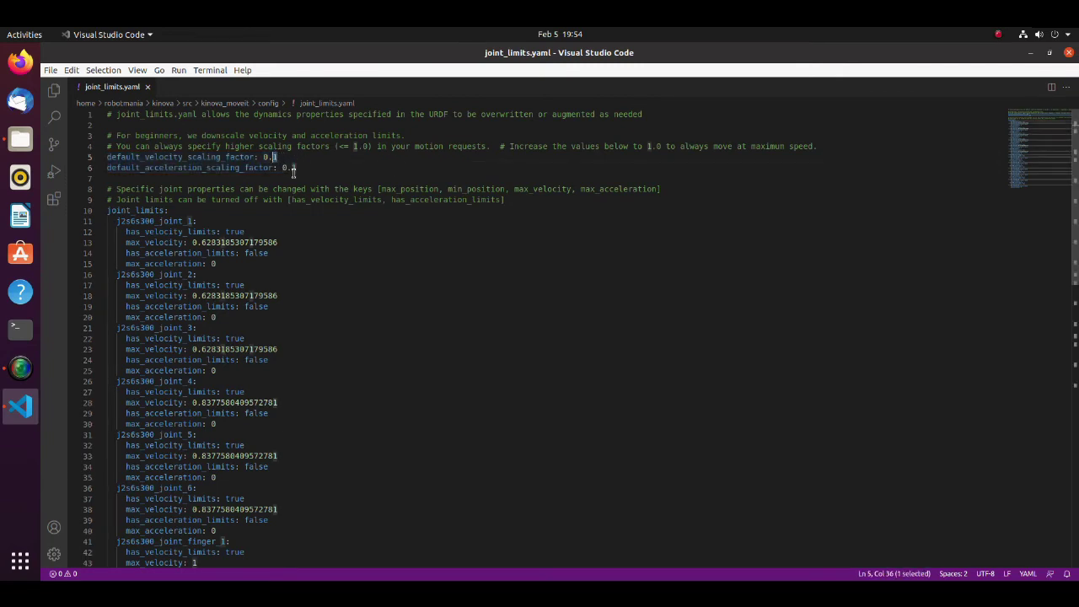
{"action": "type", "text": "3"}
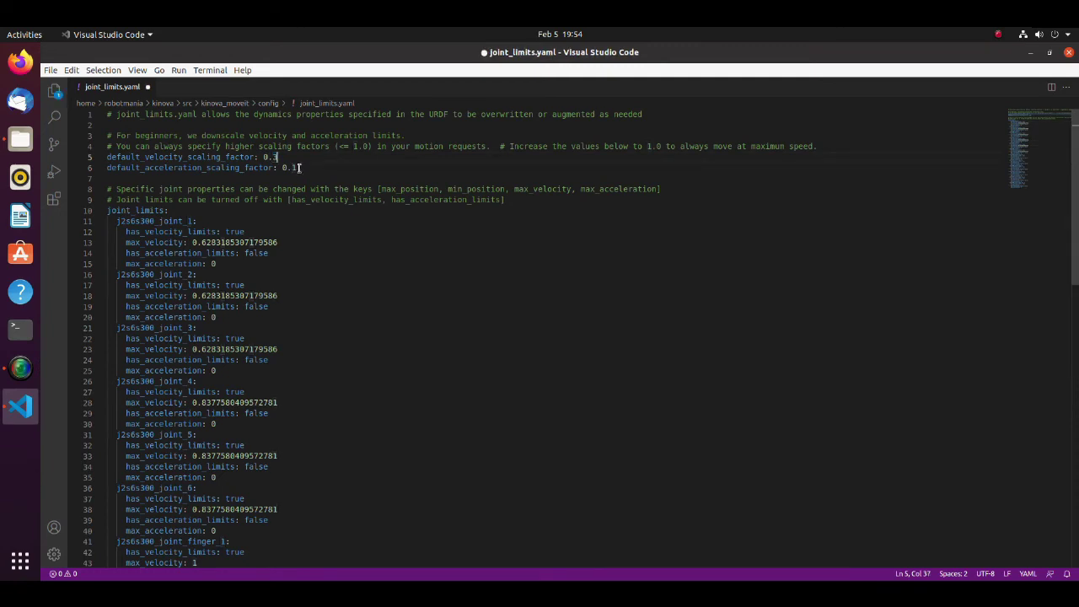
{"action": "left_click_drag", "start_coordinate": [297, 168], "coordinate": [291, 167]}
{"action": "type", "text": "3"}
{"action": "key", "text": "ctrl+s"}
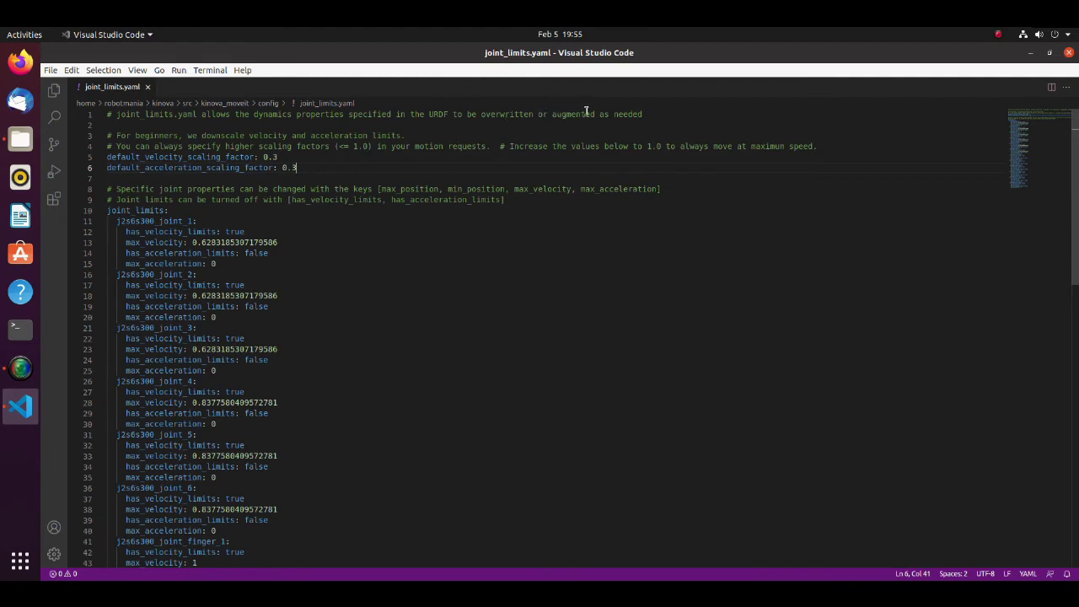
{"action": "left_click", "coordinate": [1068, 53]}
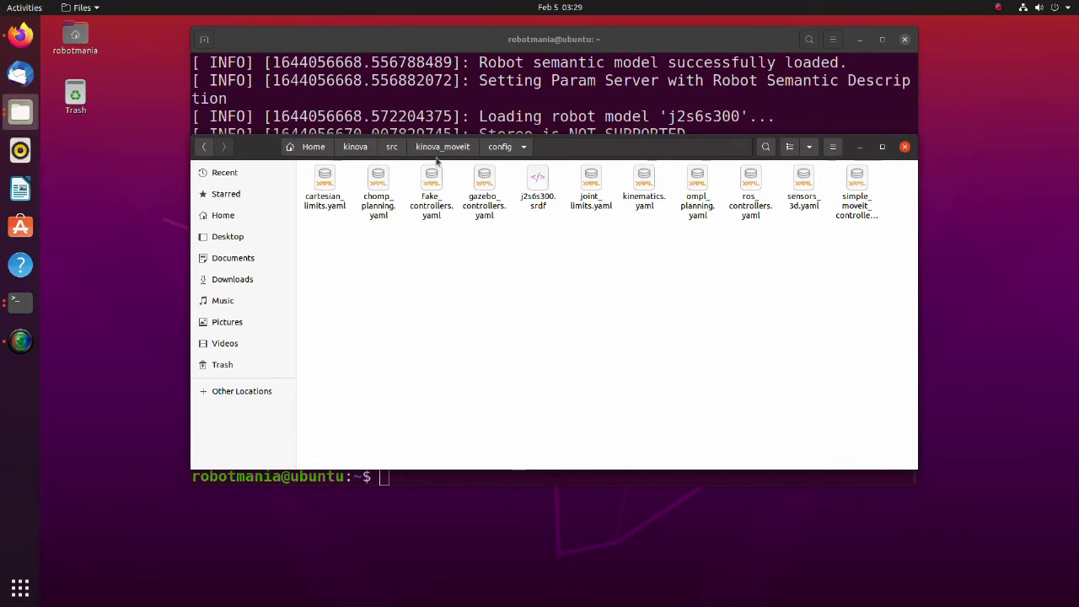
- Go to kinova_moveit/launch and open gazebo.launch with Visual Studio Code via Open With Other Application
{"action": "left_click", "coordinate": [437, 148]}
{"action": "left_click", "coordinate": [428, 213]}
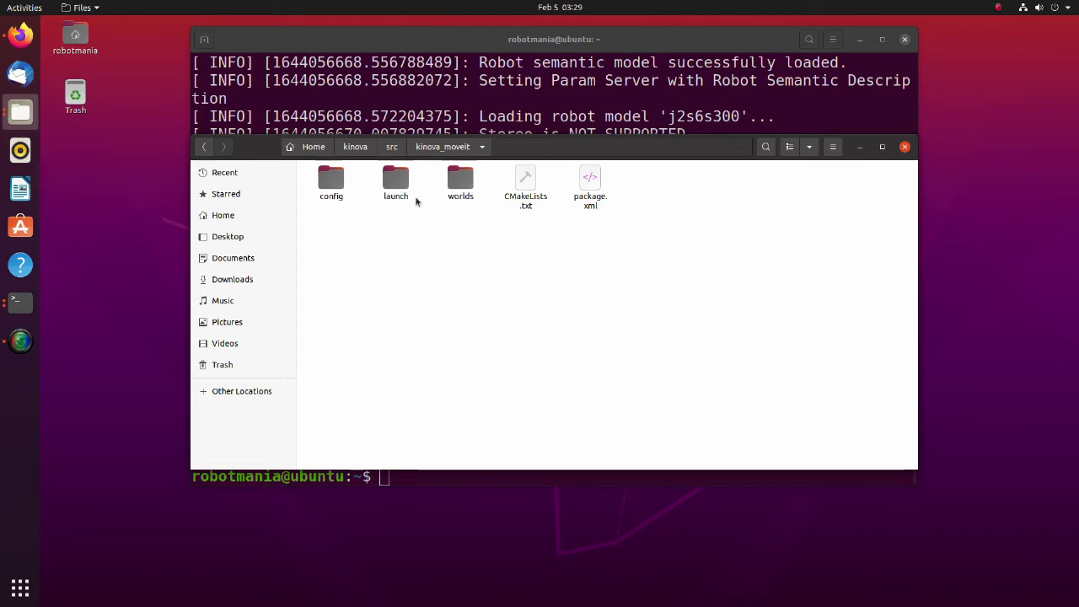
{"action": "double_click", "coordinate": [396, 188]}
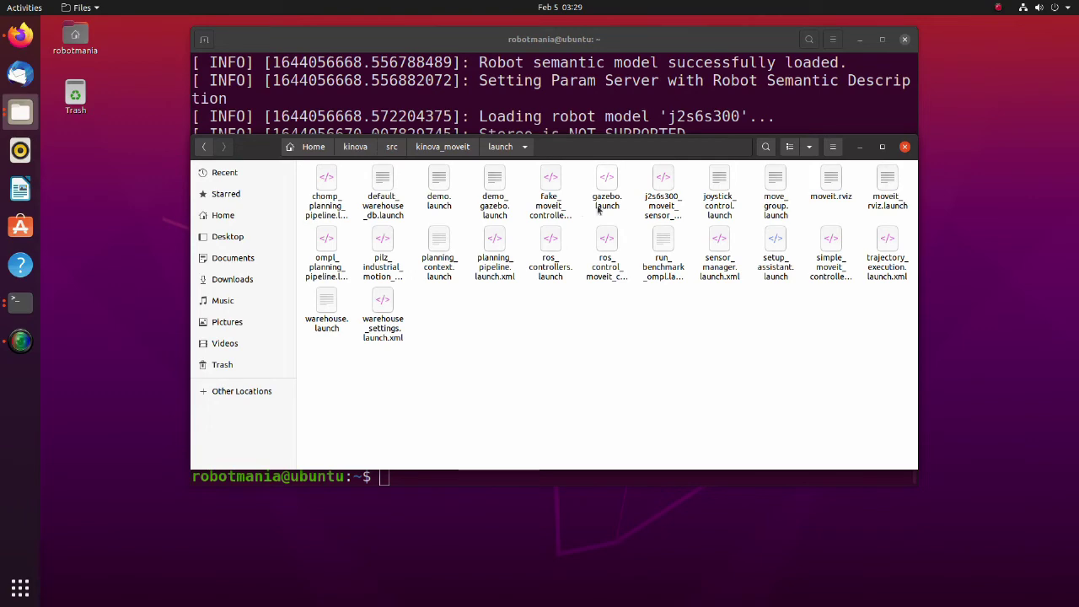
{"action": "left_click", "coordinate": [607, 196]}
{"action": "right_click", "coordinate": [602, 203]}
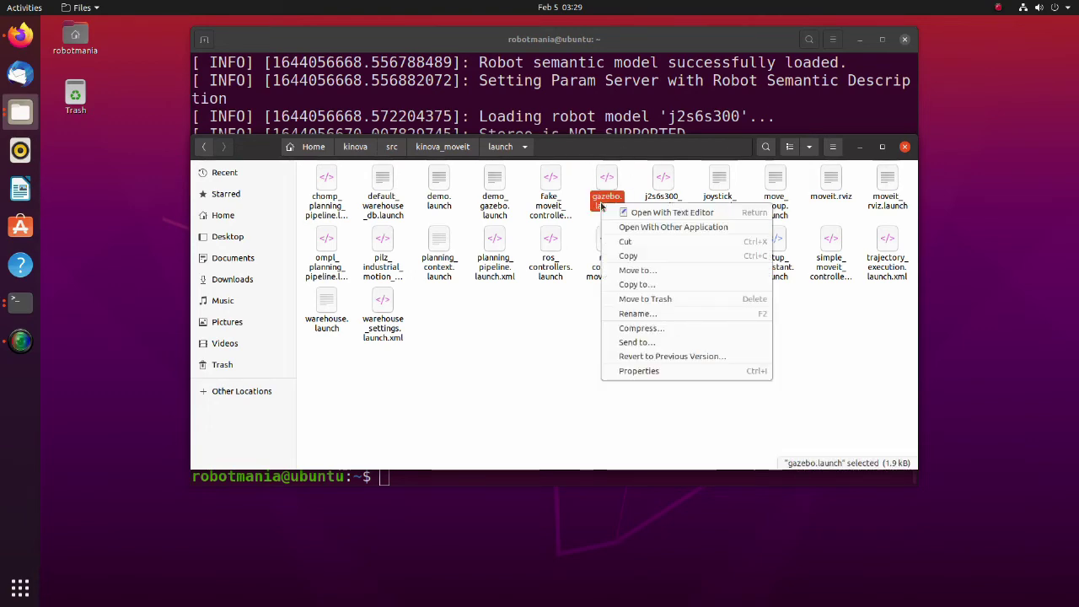
{"action": "left_click", "coordinate": [648, 224]}
{"action": "left_click", "coordinate": [560, 400]}
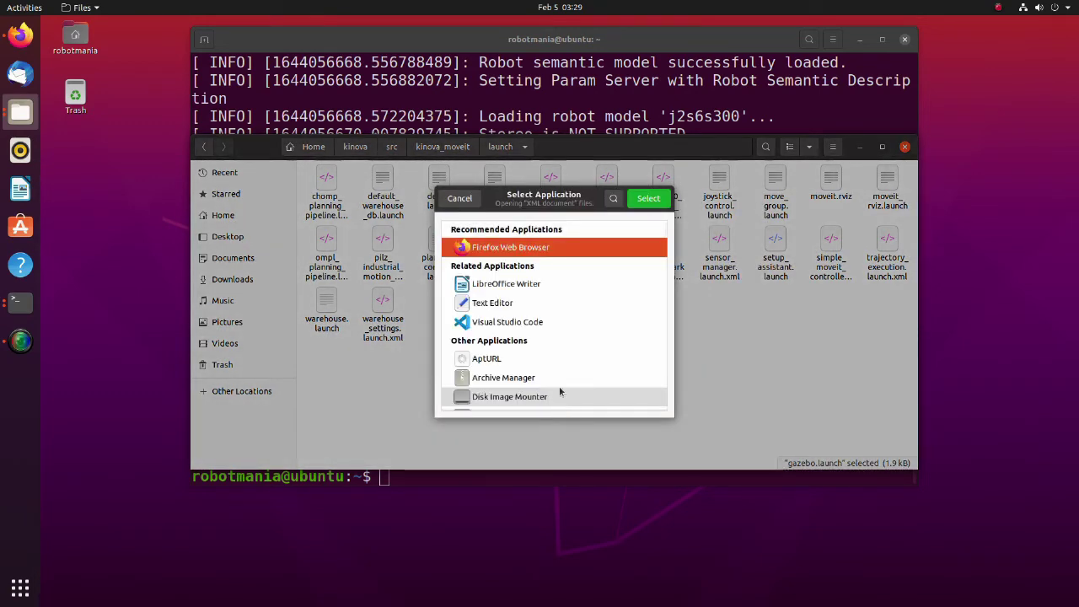
{"action": "left_click", "coordinate": [543, 324]}
{"action": "left_click", "coordinate": [646, 200]}
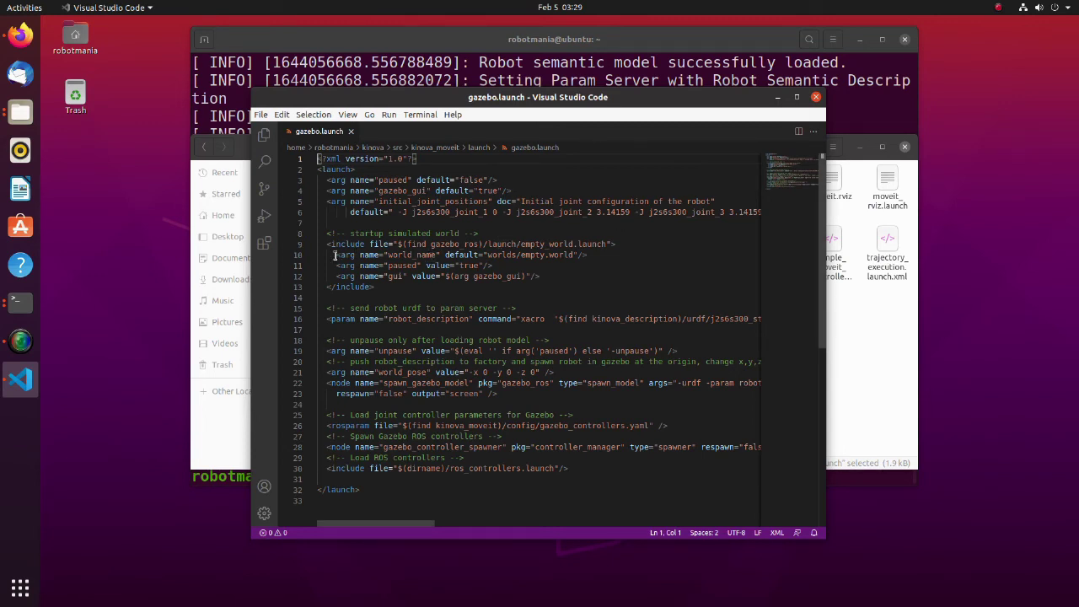
- Replace line 10's world_name default with $(find kinova_moveit)/worlds/arm_example.world and save
{"action": "left_click_drag", "start_coordinate": [336, 255], "coordinate": [445, 255]}
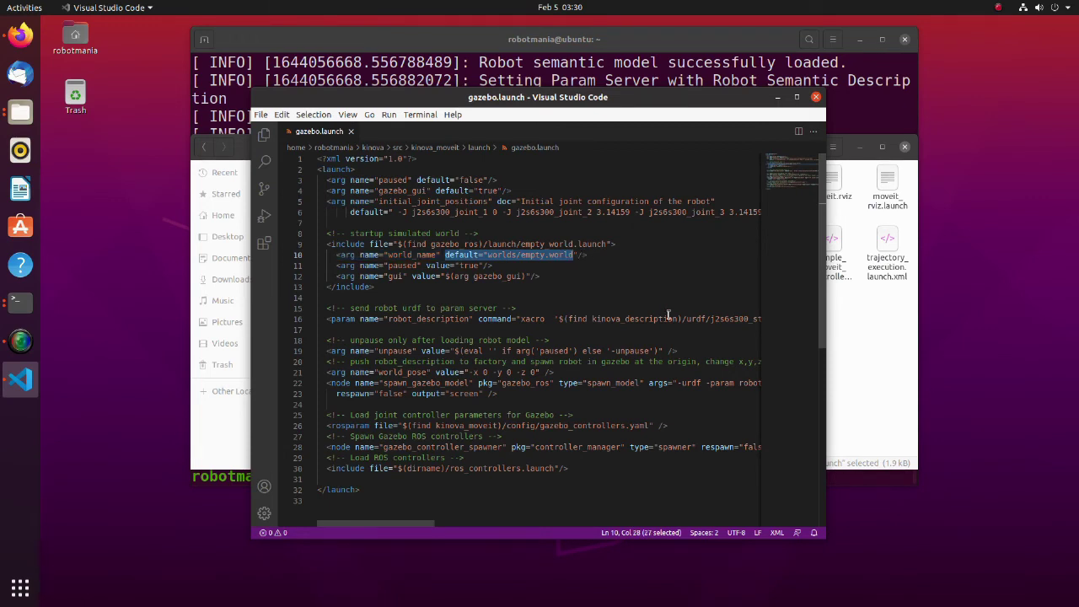
{"action": "type", "text": "value=\"$(find kinova_moveit)"}
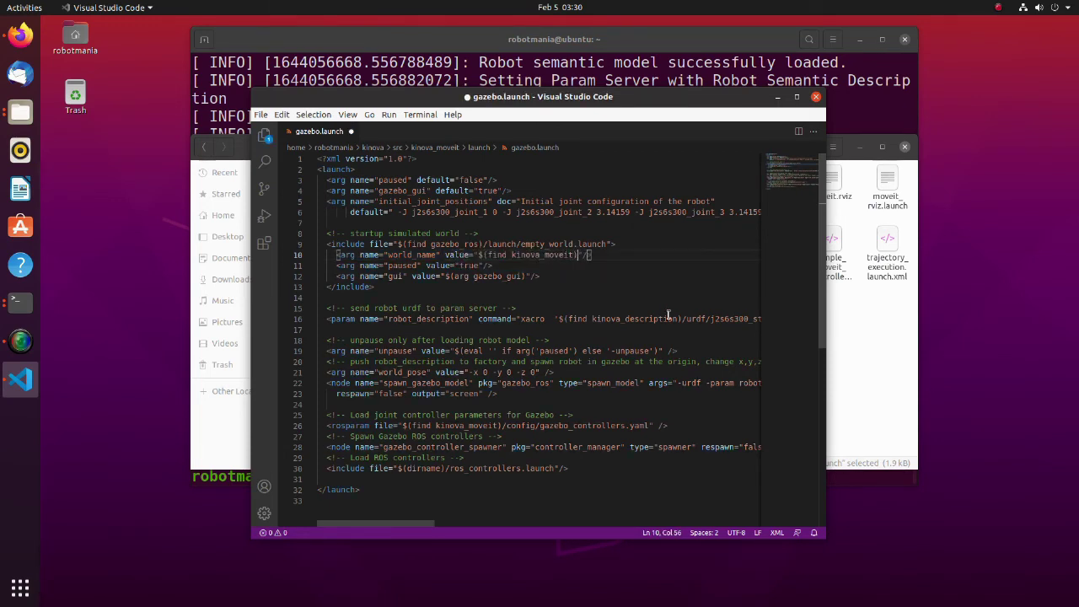
{"action": "type", "text": "/worlds/arm_example.world"}
{"action": "key", "text": "ctrl+s"}
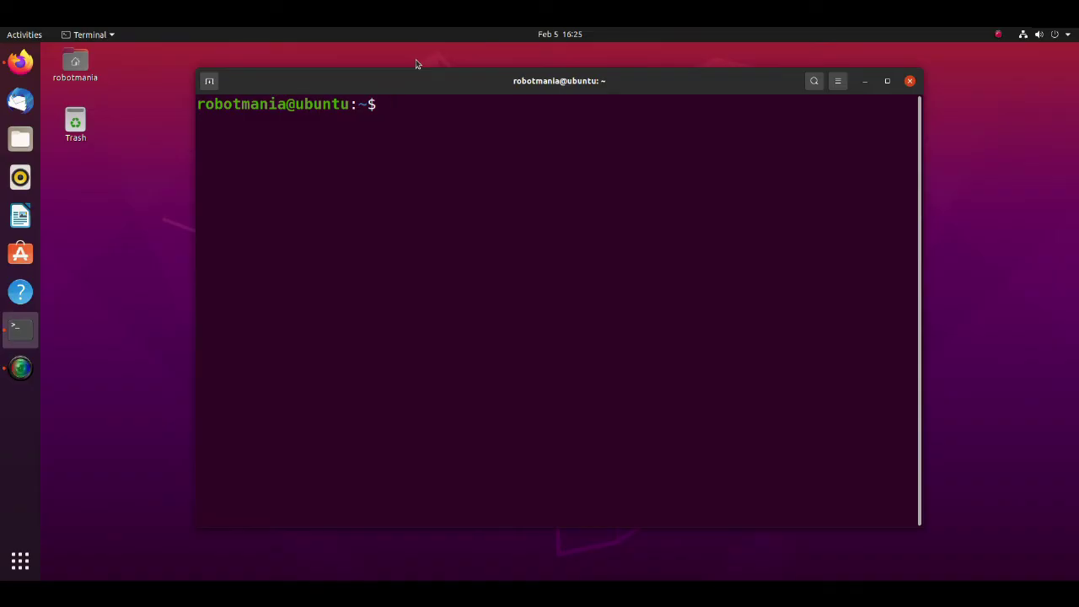
- Install python3-pip with sudo apt, confirming with y, then install opencv-contrib-python with pip3
{"action": "type", "text": "sudo apt install python3-pip"}
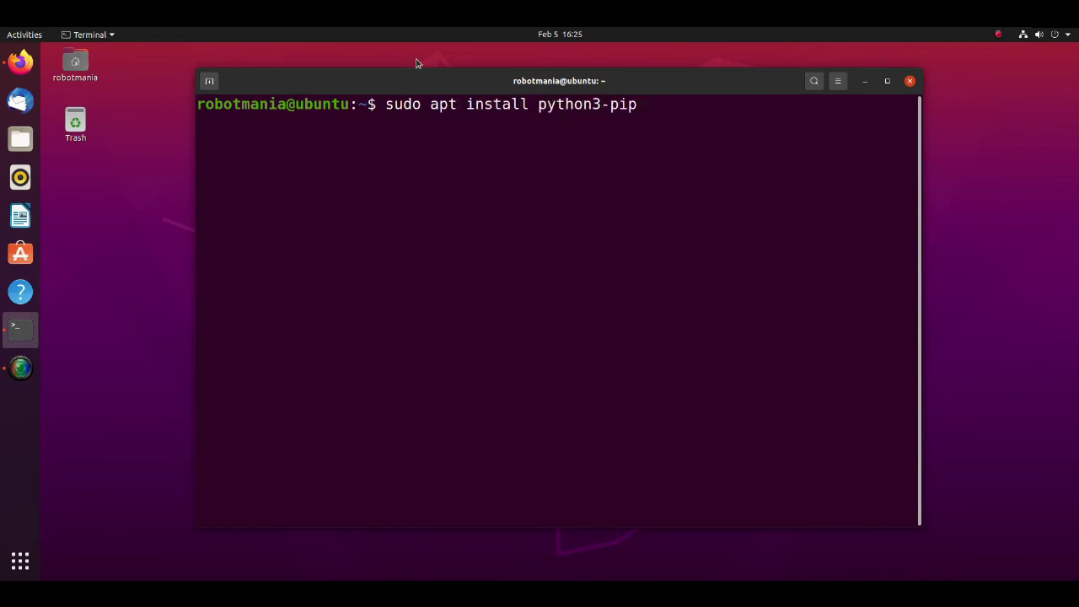
{"action": "key", "text": "Return"}
{"action": "type", "text": "y"}
{"action": "key", "text": "Return"}
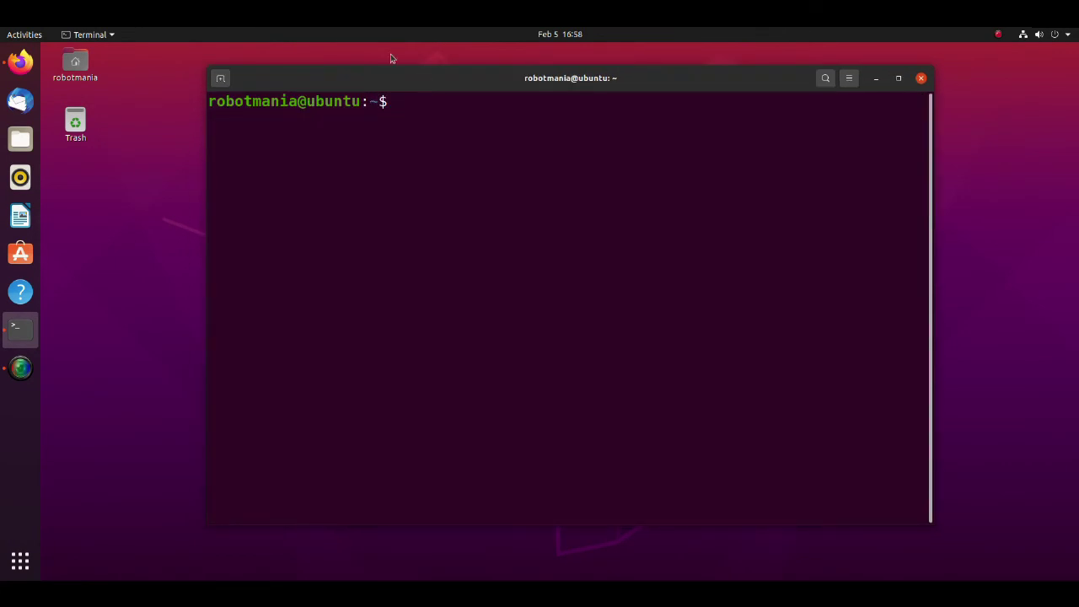
{"action": "type", "text": "pip3 install "}
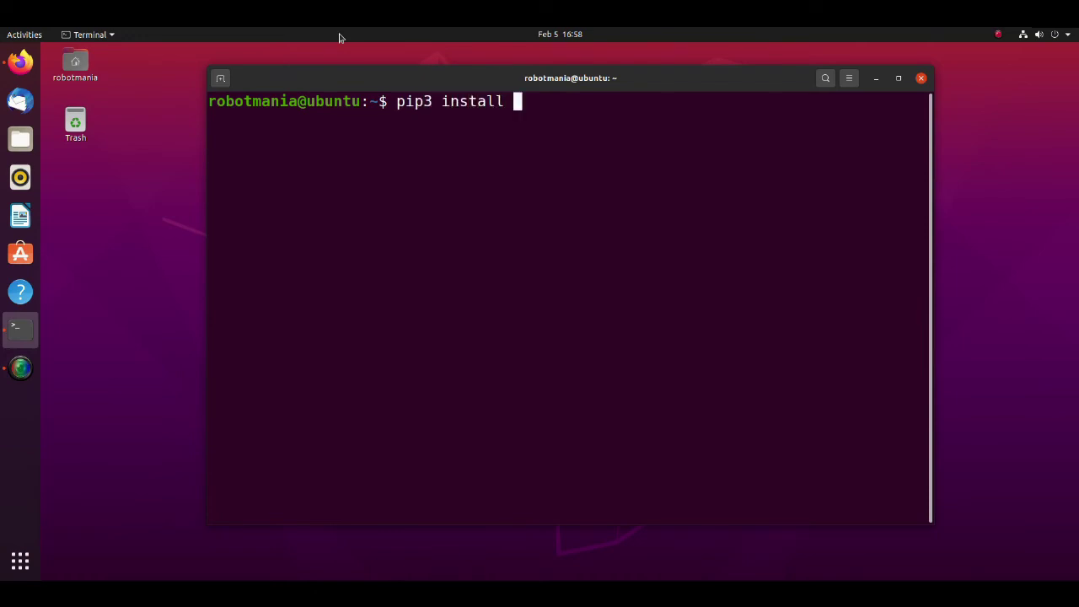
{"action": "type", "text": "opencv-con"}
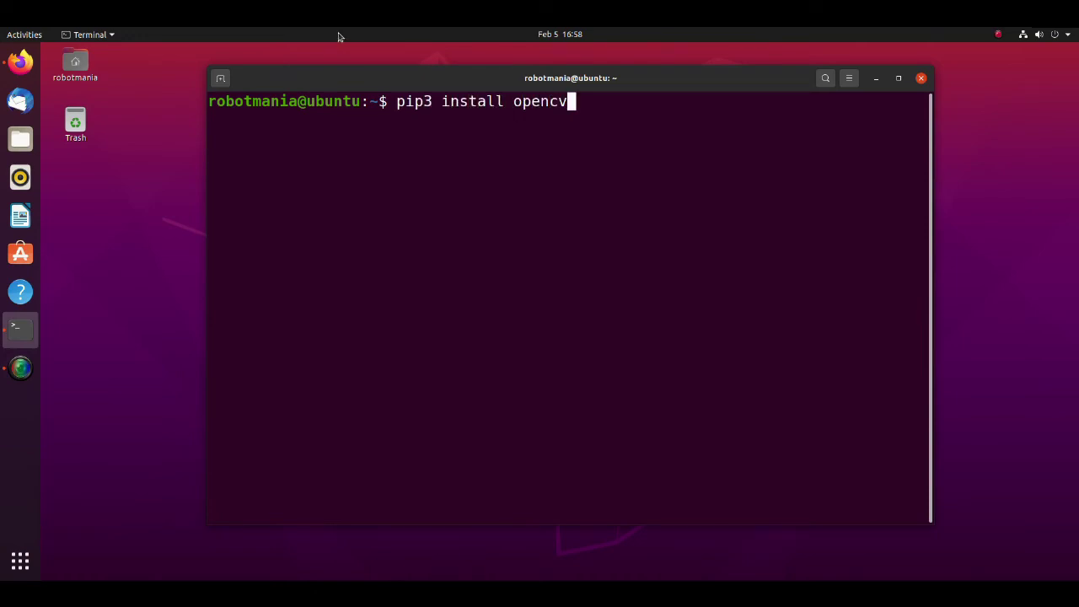
{"action": "type", "text": "trib-python"}
{"action": "key", "text": "Return"}
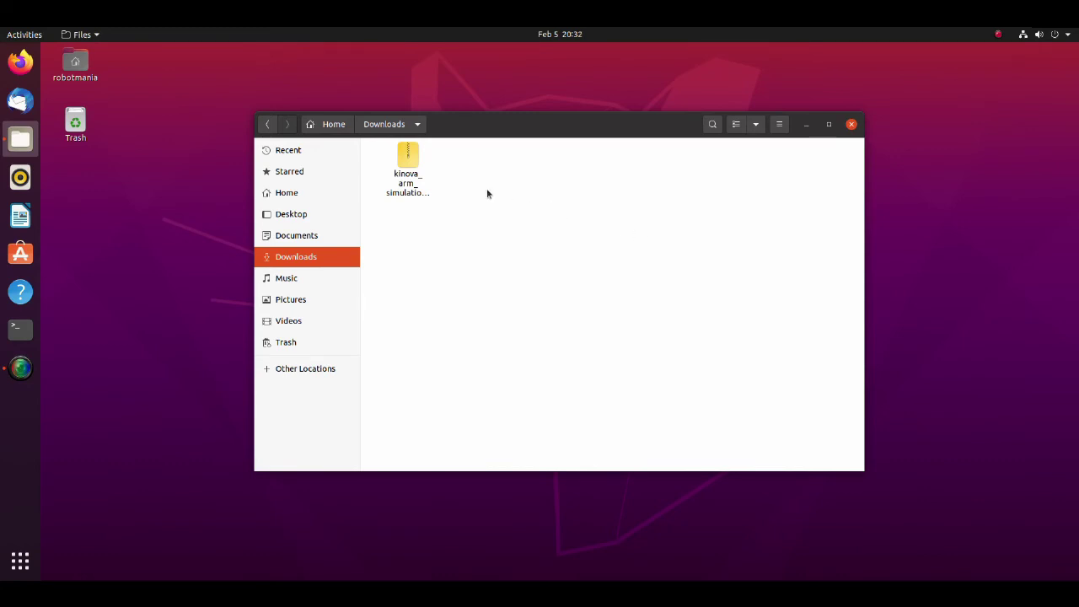
- Extract kinova_arm_simulation.zip here in the Downloads folder
{"action": "right_click", "coordinate": [416, 184]}
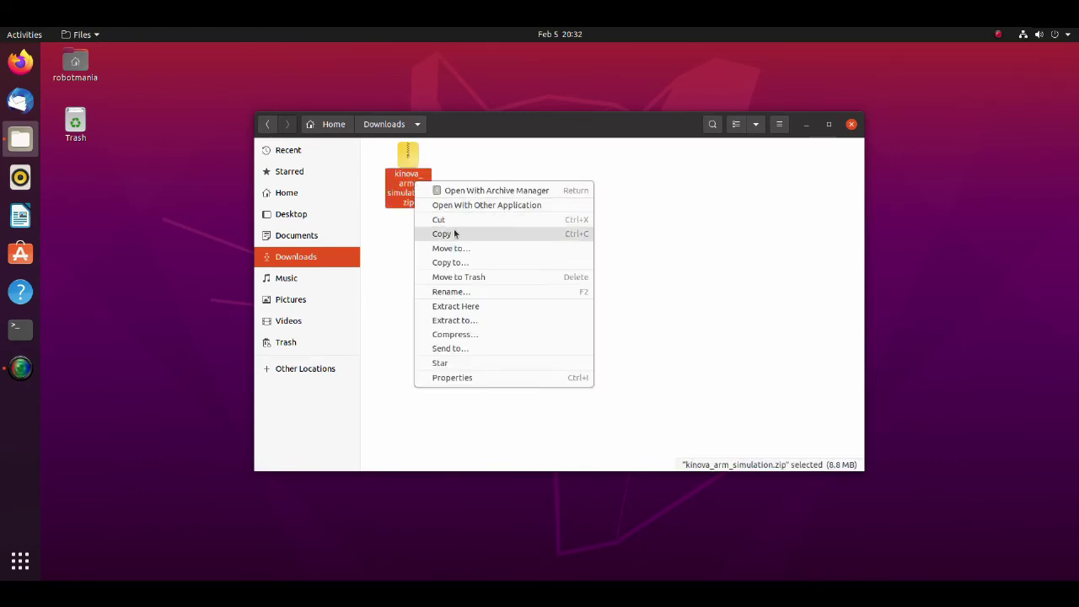
{"action": "left_click", "coordinate": [470, 305]}
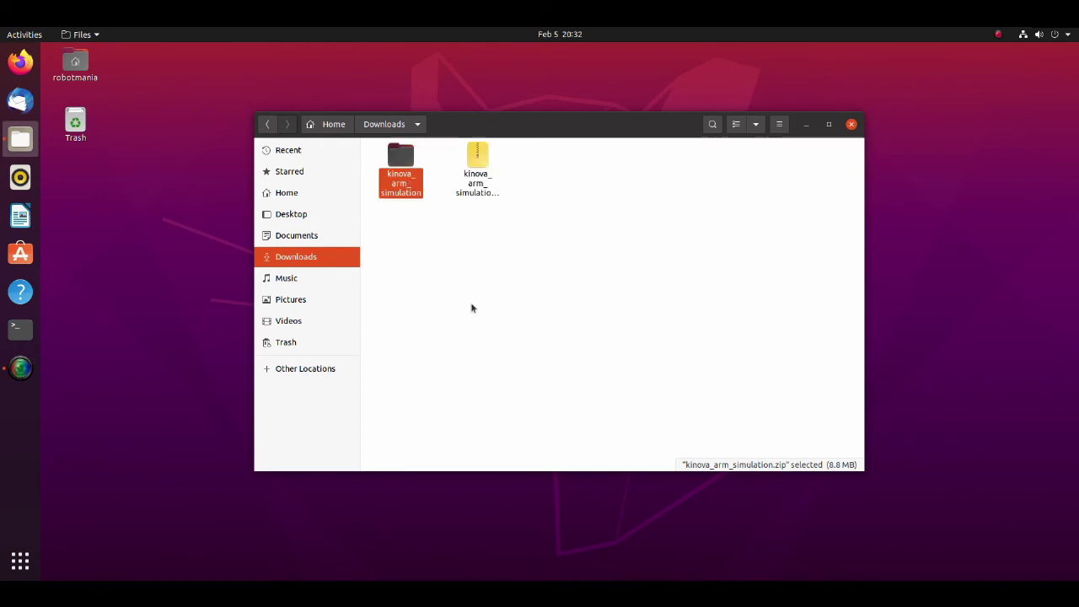
{"action": "left_click", "coordinate": [484, 247]}
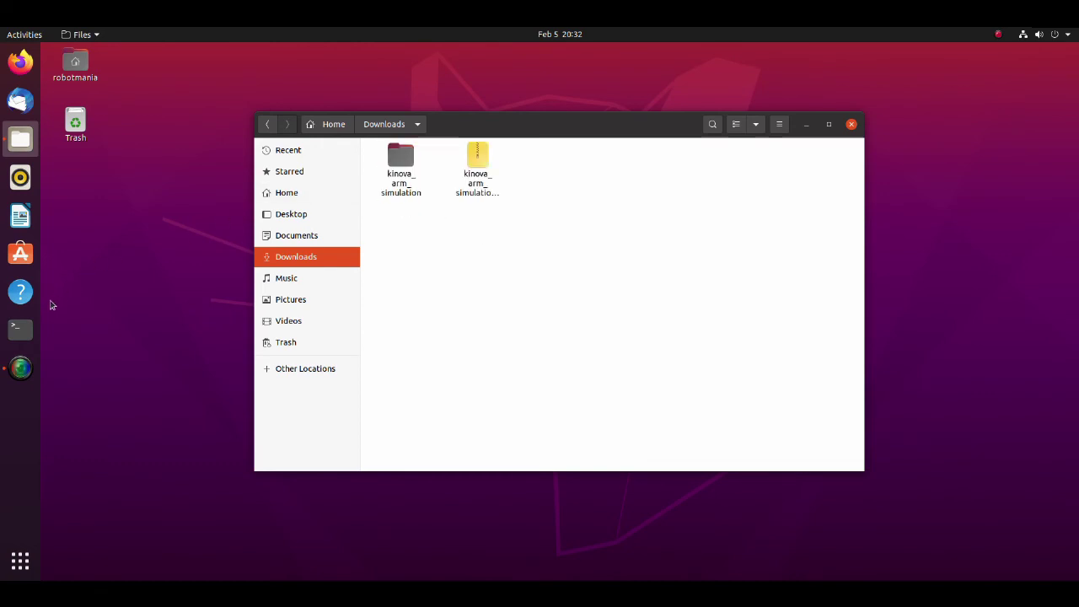
{"action": "left_click", "coordinate": [23, 324]}
- Create a kinova directory in the home folder with mkdir -p kinova
{"action": "left_click_drag", "start_coordinate": [308, 64], "coordinate": [533, 144]}
{"action": "type", "text": "mkdir"}
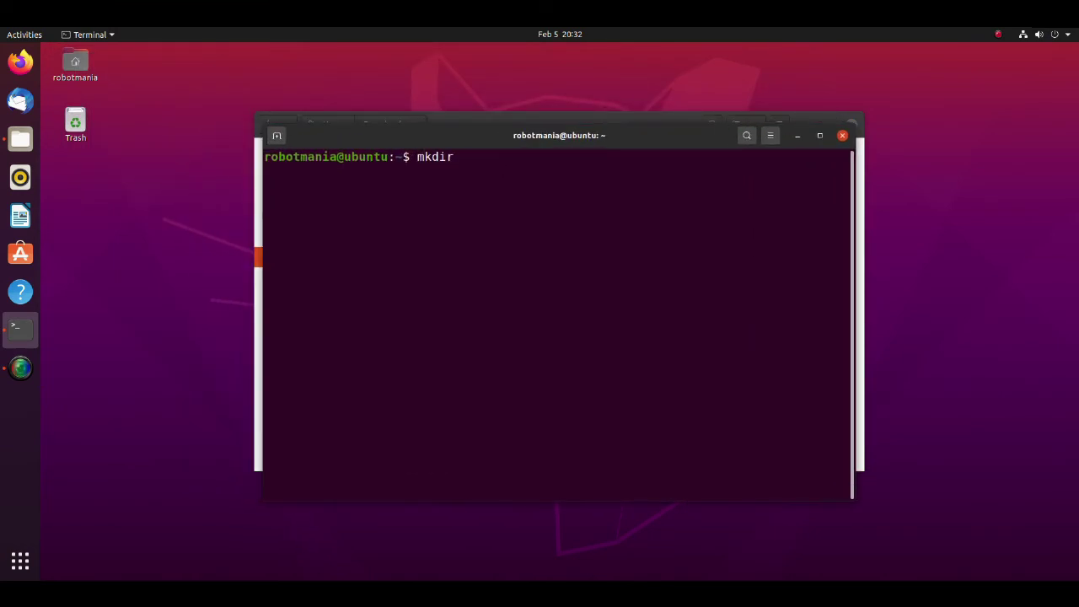
{"action": "type", "text": " -p kinova"}
{"action": "key", "text": "Return"}
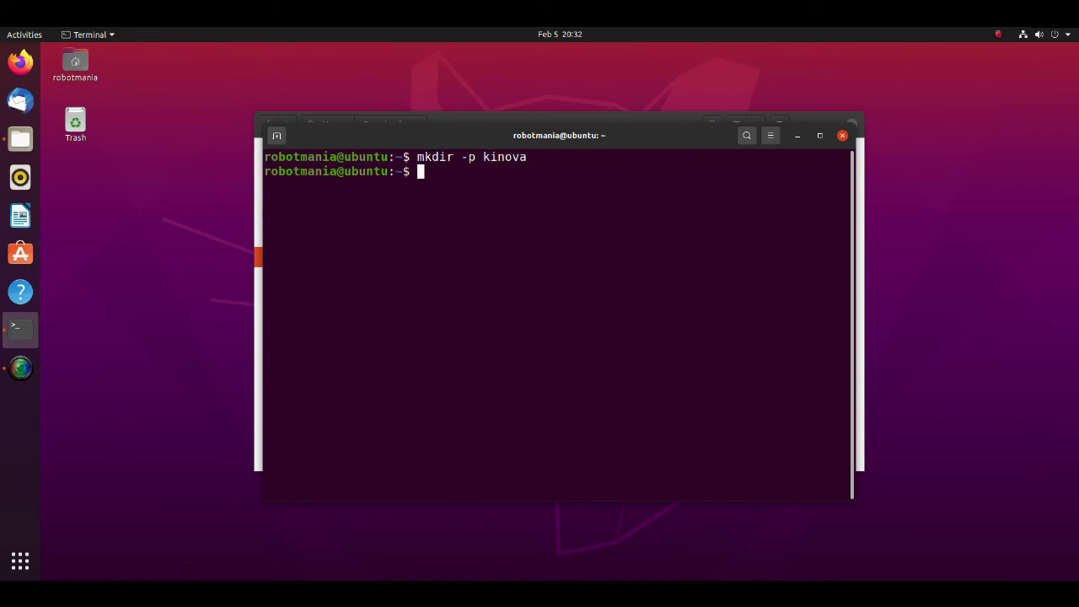
- Copy the src and UI folders from kinova_arm_simulation
{"action": "left_click", "coordinate": [842, 134]}
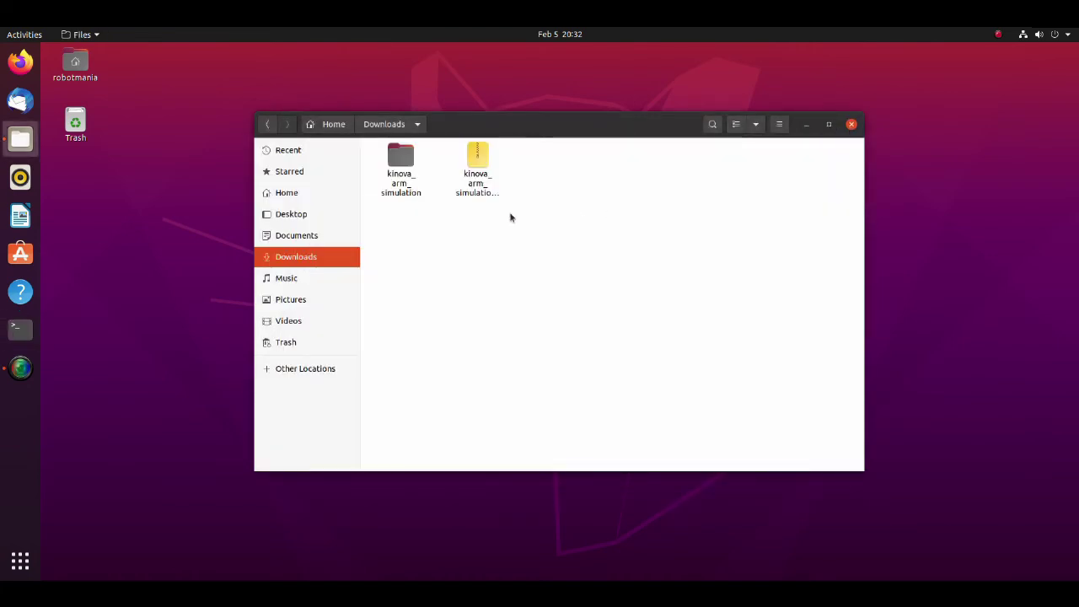
{"action": "double_click", "coordinate": [400, 164]}
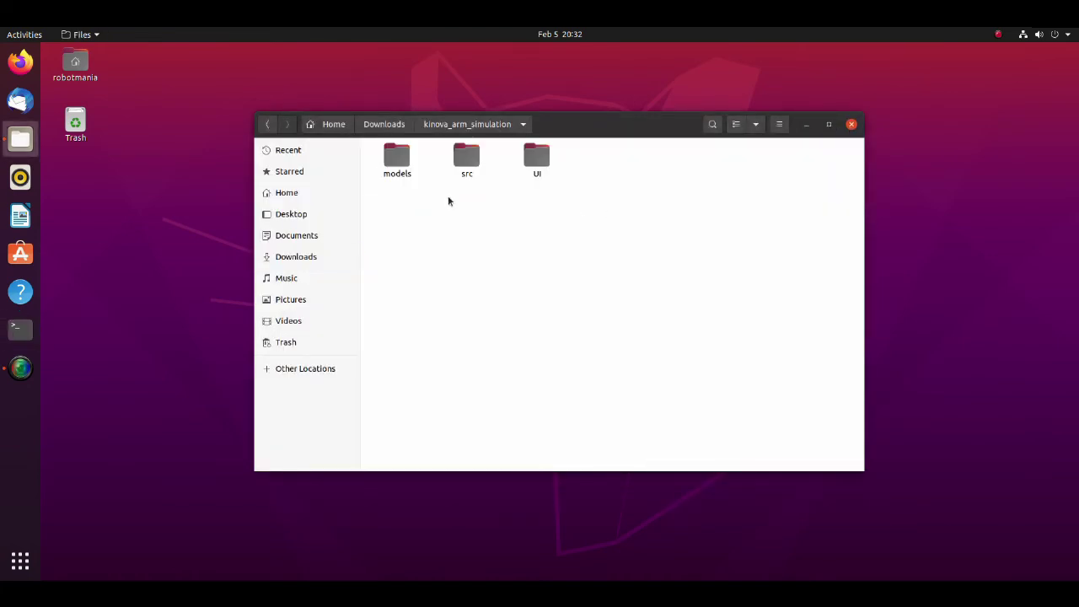
{"action": "left_click_drag", "start_coordinate": [449, 178], "coordinate": [548, 148]}
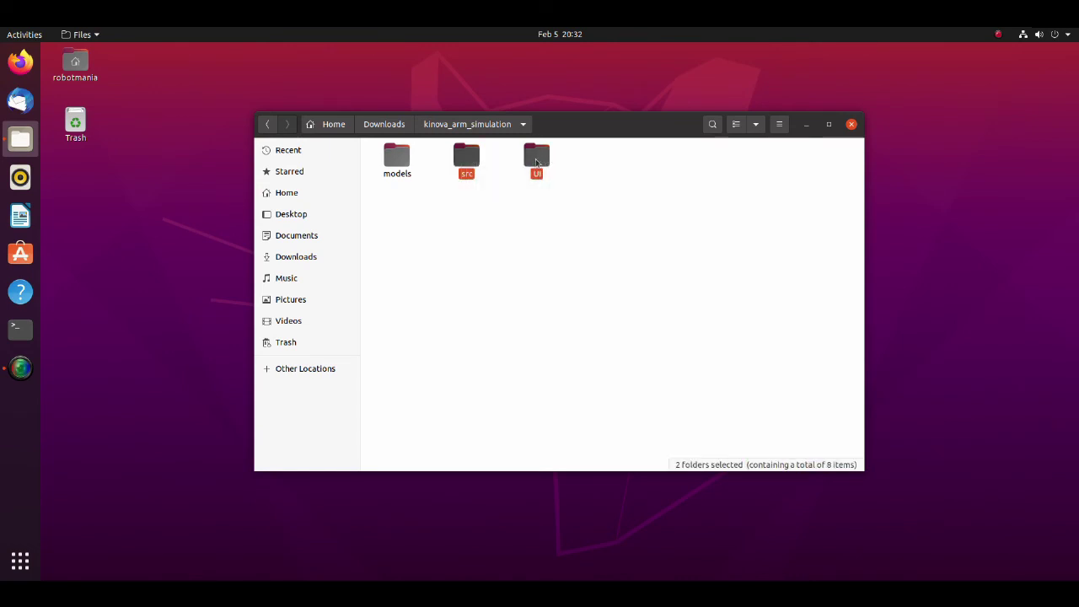
{"action": "right_click", "coordinate": [537, 161]}
{"action": "left_click", "coordinate": [563, 256]}
- Paste src and UI into the empty home kinova folder
{"action": "left_click", "coordinate": [329, 126]}
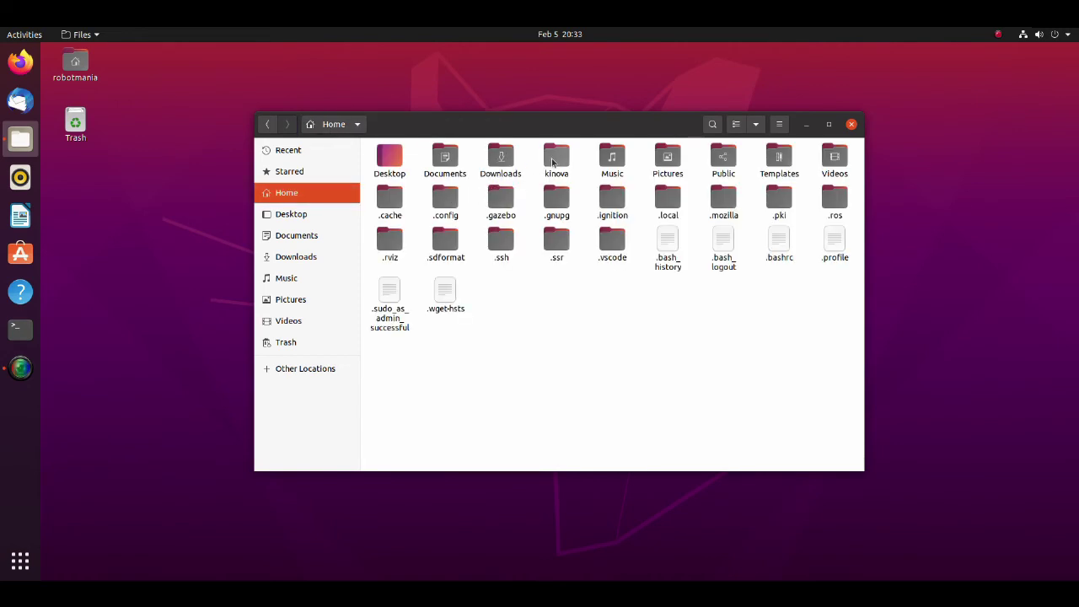
{"action": "left_click", "coordinate": [552, 162]}
{"action": "double_click", "coordinate": [552, 162]}
{"action": "right_click", "coordinate": [455, 169]}
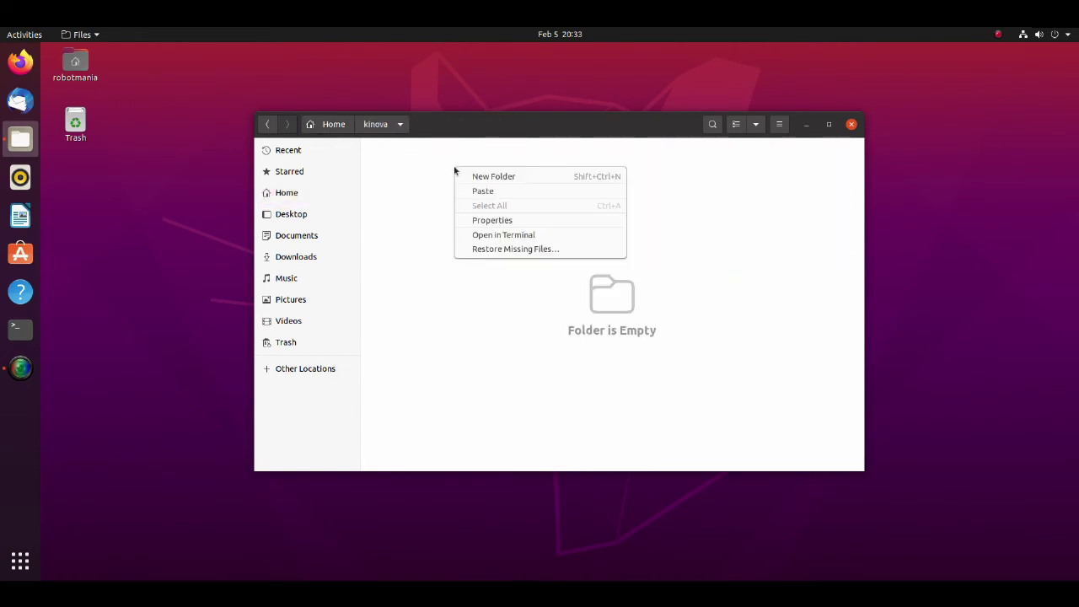
{"action": "left_click", "coordinate": [498, 195]}
{"action": "left_click", "coordinate": [498, 198]}
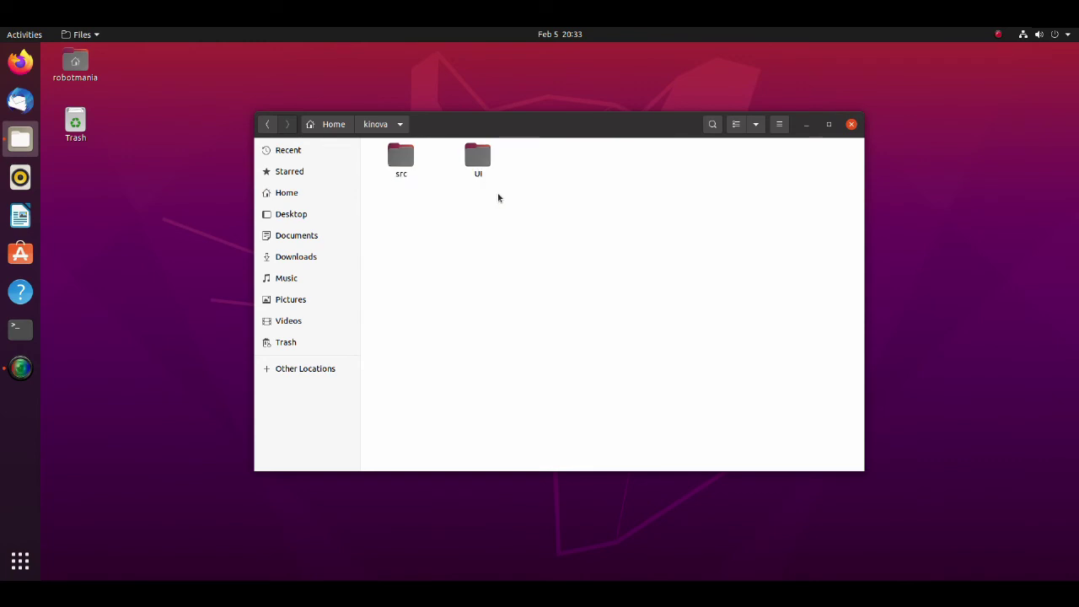
{"action": "right_click", "coordinate": [474, 220]}
- Run catkin_make in ~/kinova to build the workspace, then close the terminal
{"action": "left_click", "coordinate": [532, 291]}
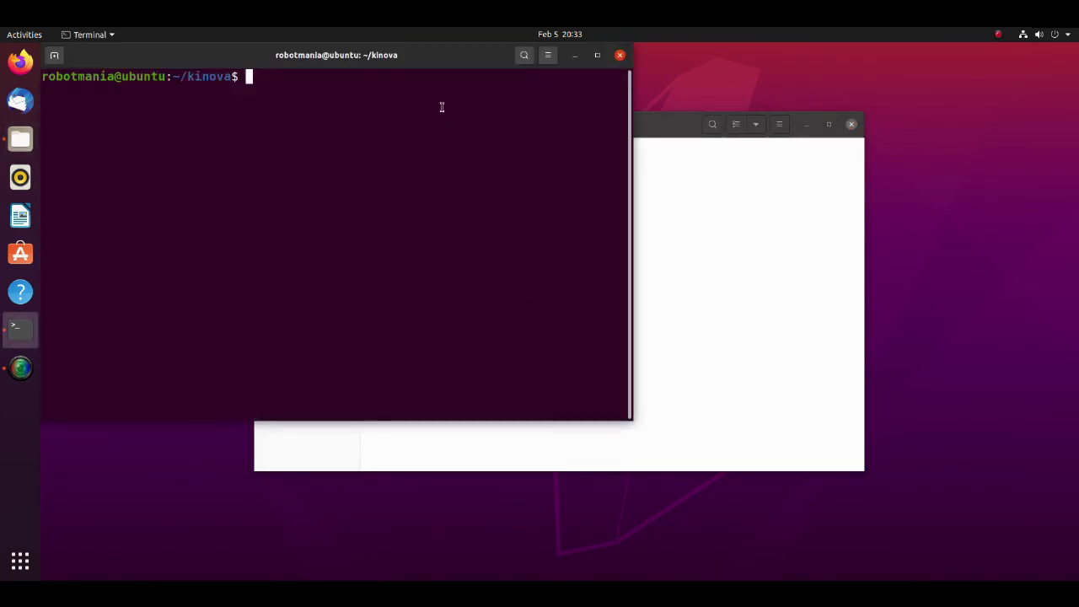
{"action": "left_click_drag", "start_coordinate": [432, 60], "coordinate": [620, 130]}
{"action": "type", "text": "catk"}
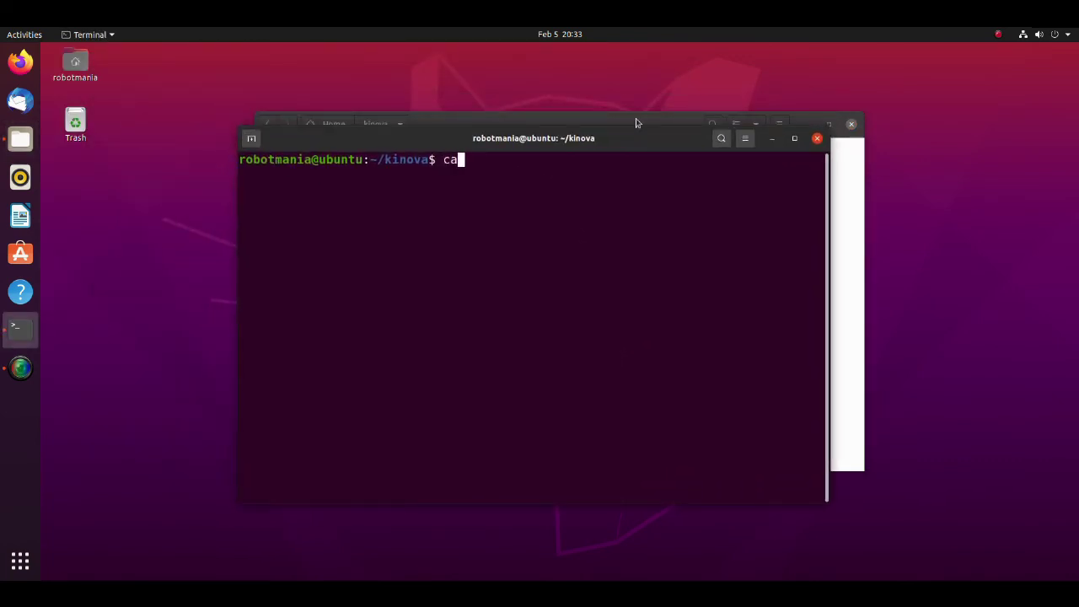
{"action": "type", "text": "in"}
{"action": "type", "text": "_make"}
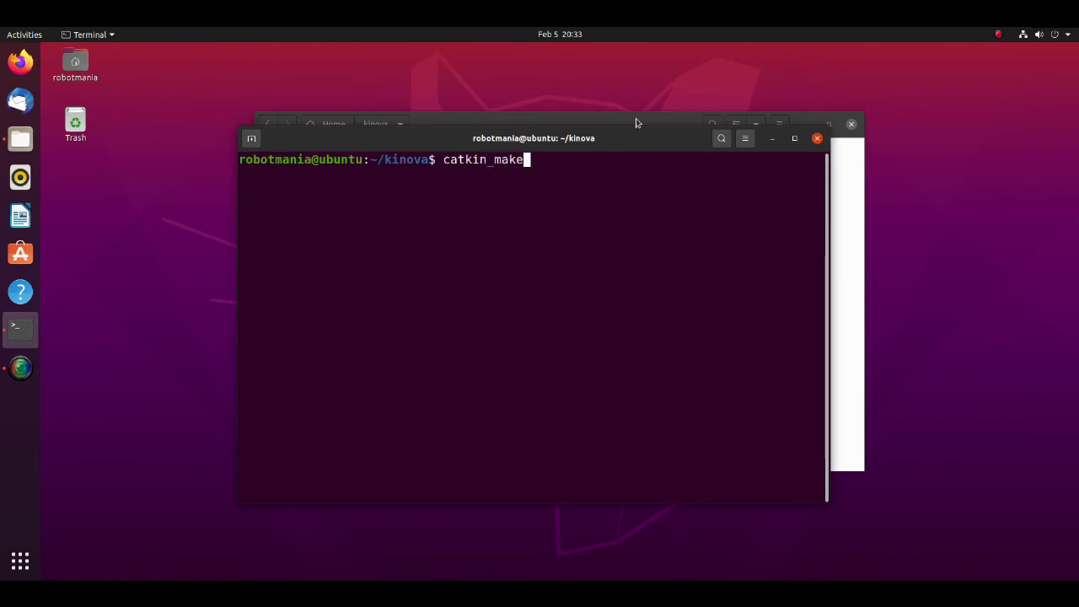
{"action": "key", "text": "Return"}
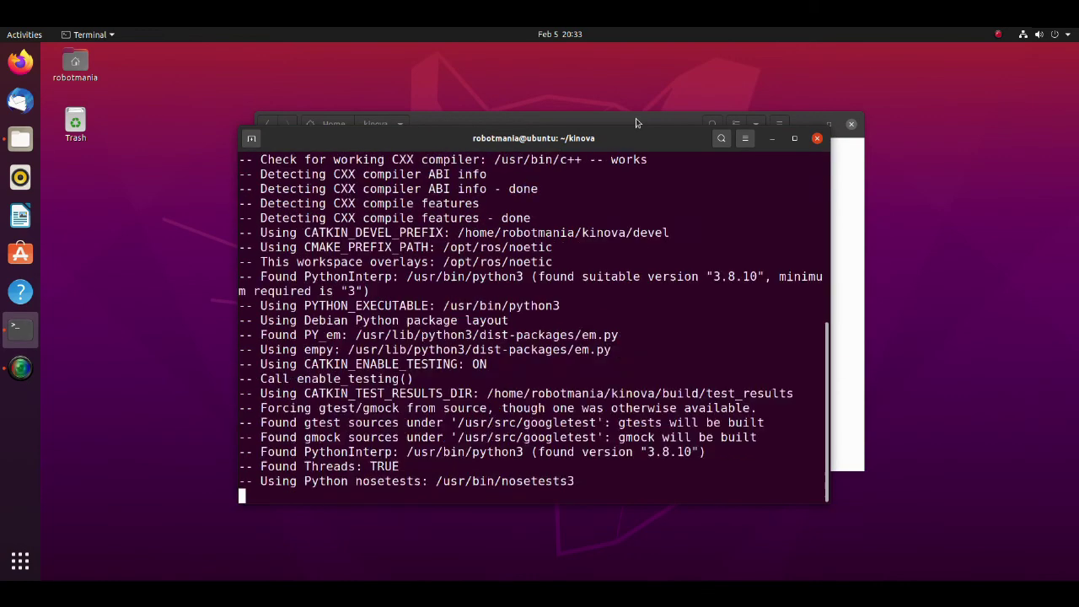
{"action": "left_click", "coordinate": [816, 138]}
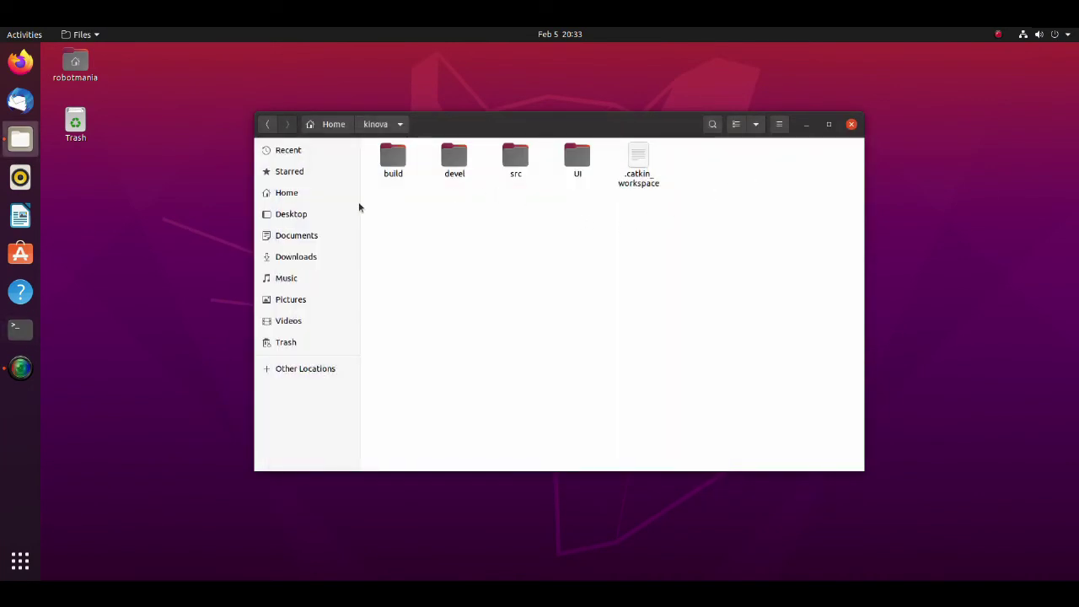
- Copy the aruco_block_long folder from Downloads/kinova_arm_simulation/models
{"action": "left_click", "coordinate": [293, 258]}
{"action": "double_click", "coordinate": [405, 192]}
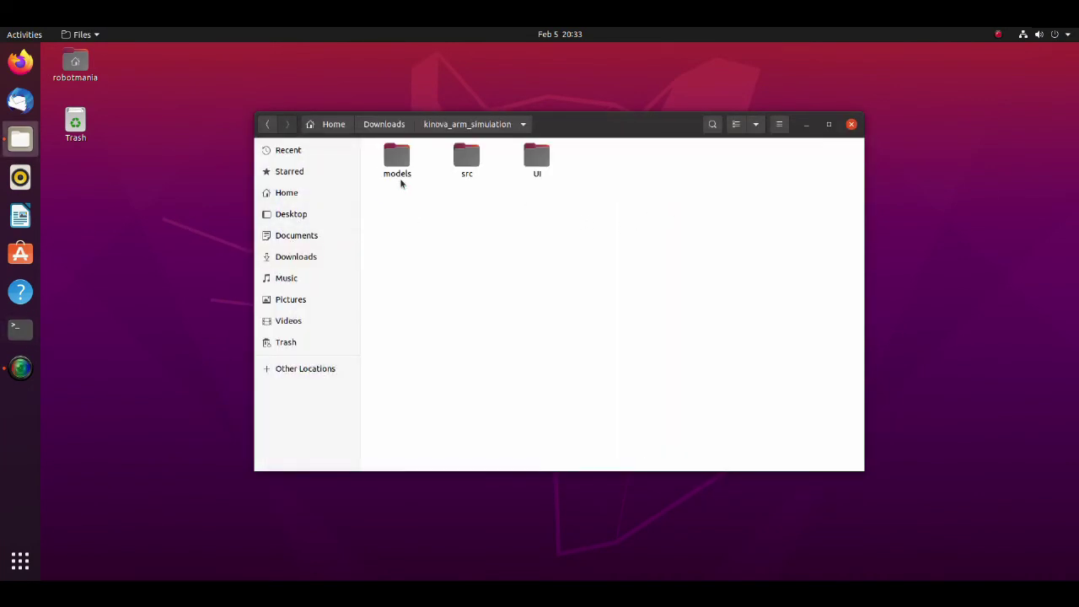
{"action": "left_click", "coordinate": [403, 168]}
{"action": "double_click", "coordinate": [401, 169]}
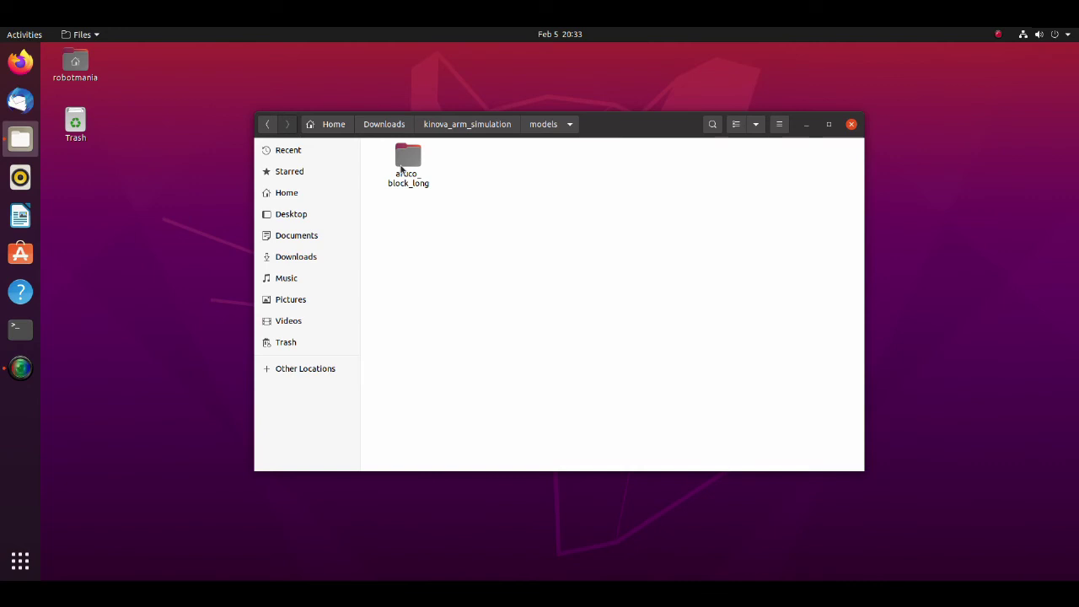
{"action": "right_click", "coordinate": [405, 173]}
{"action": "left_click", "coordinate": [429, 248]}
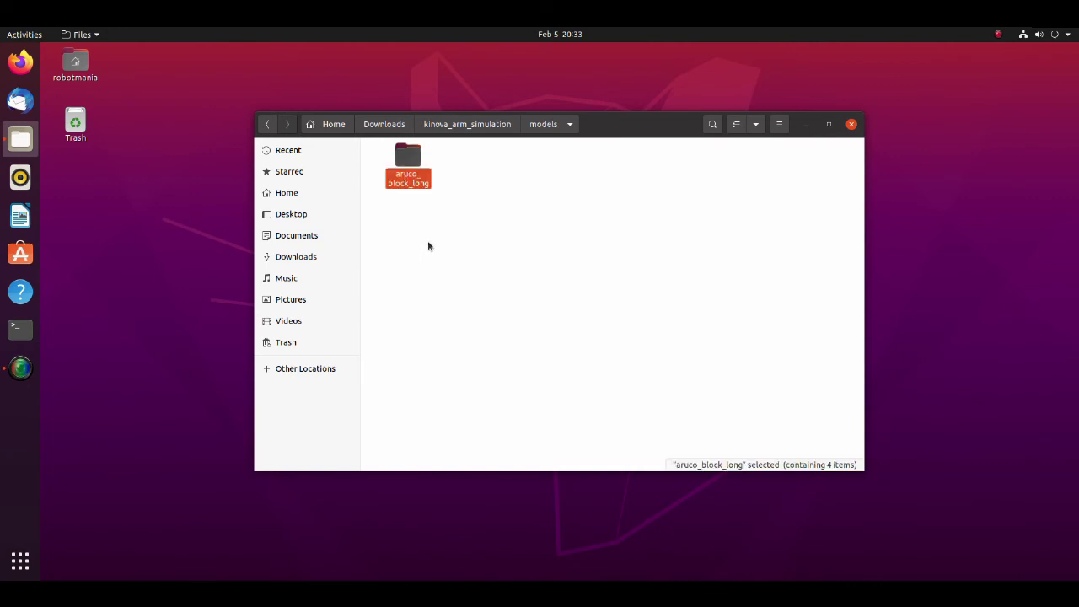
- Paste aruco_block_long into the home .gazebo/models folder
{"action": "left_click", "coordinate": [295, 192]}
{"action": "double_click", "coordinate": [501, 202]}
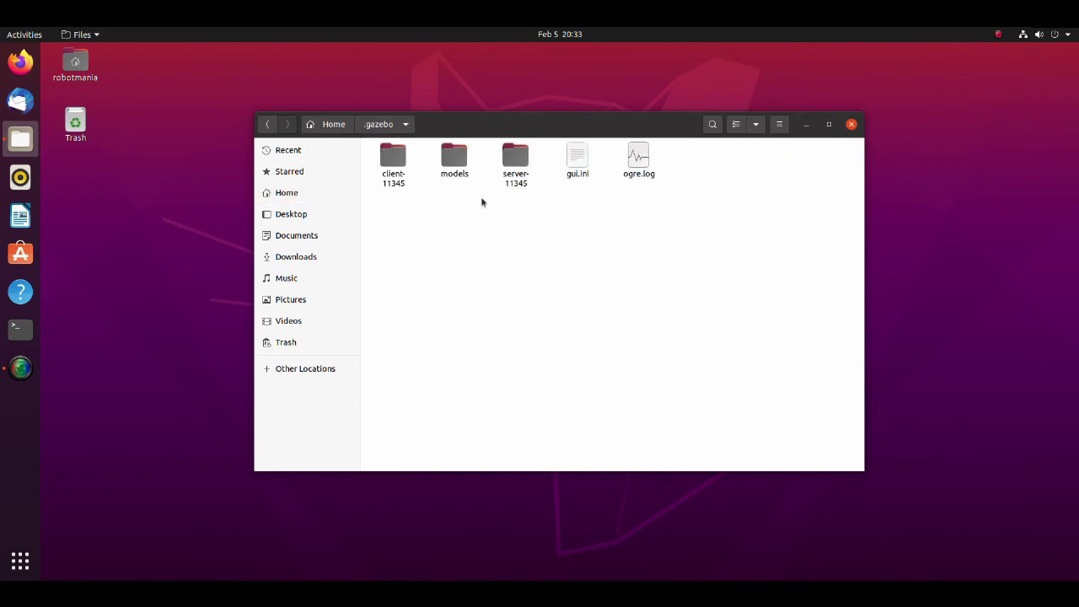
{"action": "double_click", "coordinate": [458, 161]}
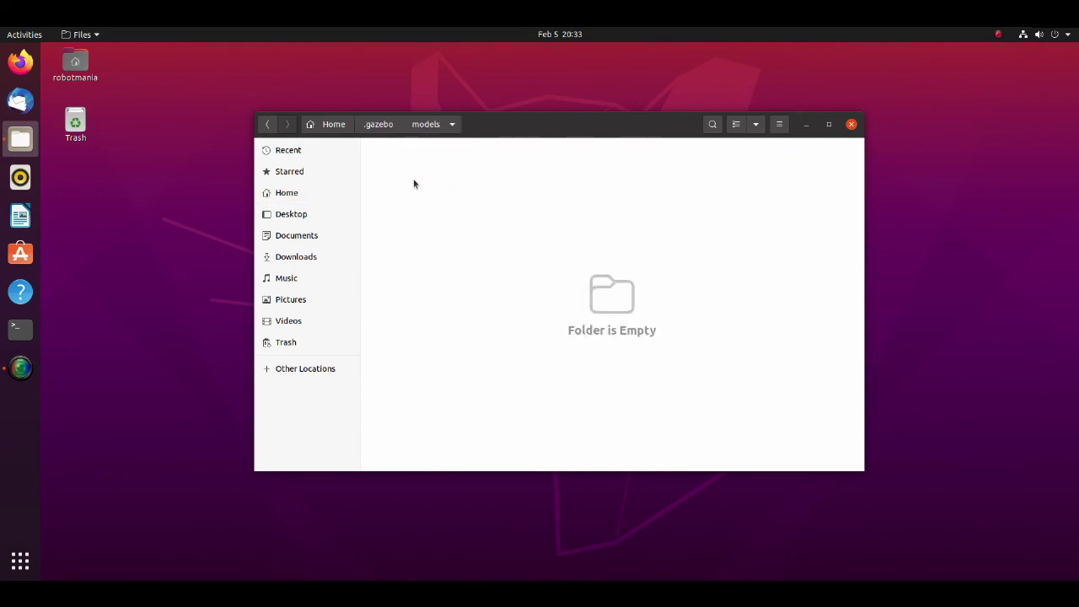
{"action": "right_click", "coordinate": [413, 184]}
{"action": "left_click", "coordinate": [439, 200]}
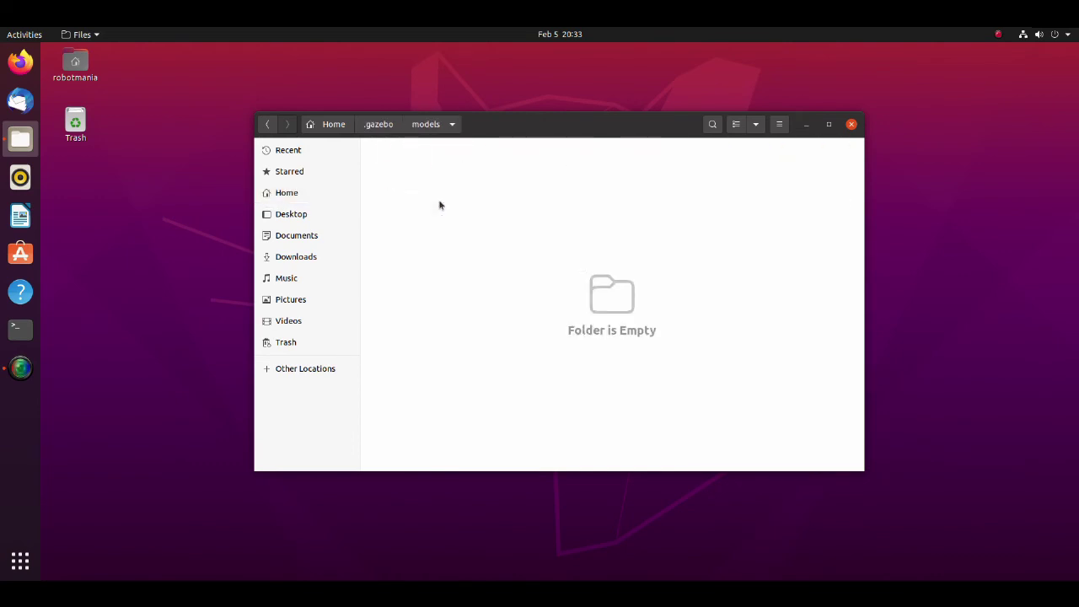
{"action": "left_click", "coordinate": [492, 197]}
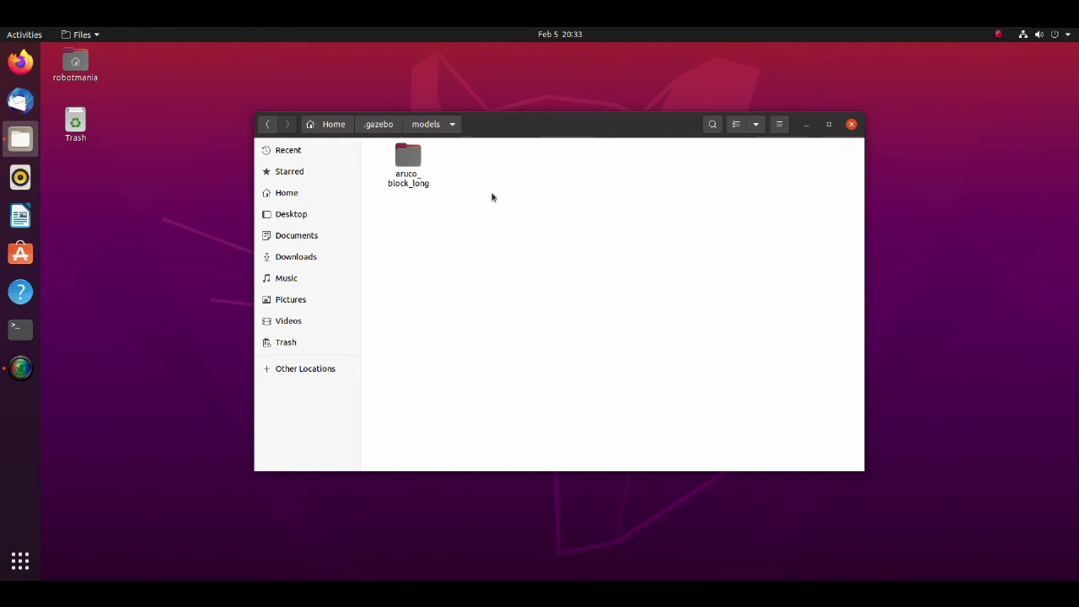
- In a new terminal, source kinova/devel/setup.bash
{"action": "key", "text": "ctrl+alt+t"}
{"action": "type", "text": "source ki"}
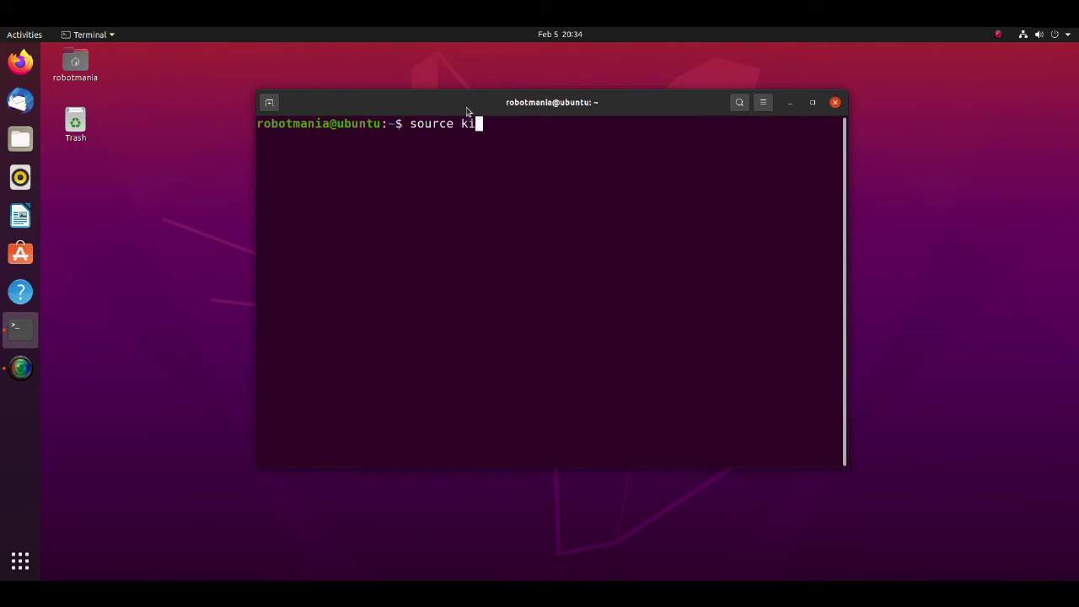
{"action": "key", "text": "Tab"}
{"action": "type", "text": "de"}
{"action": "key", "text": "Tab"}
{"action": "type", "text": "setup.bash"}
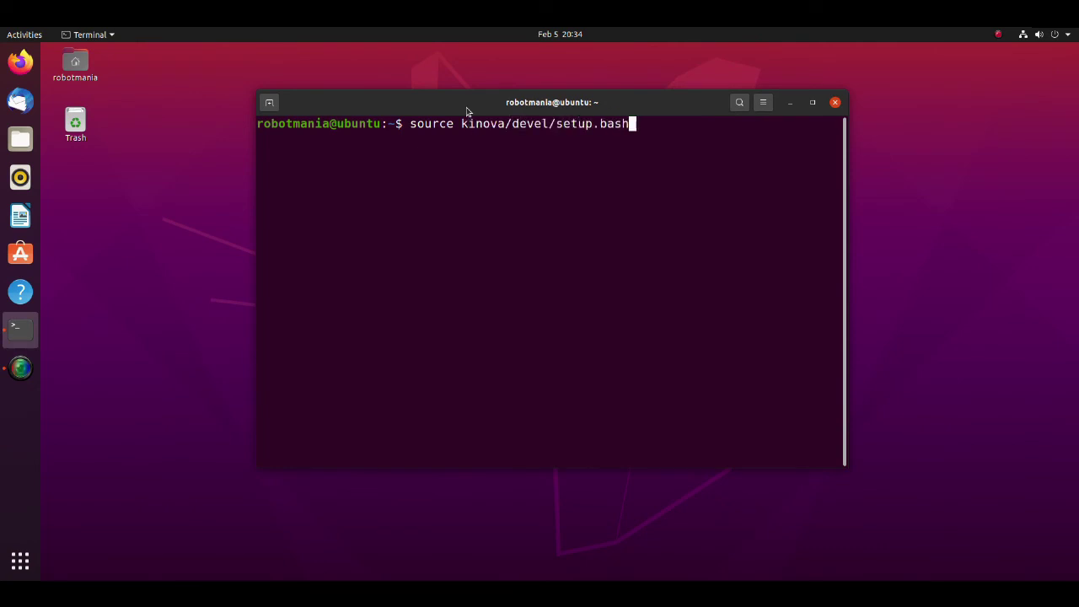
{"action": "key", "text": "Return"}
- Launch kinova_moveit demo_gazebo.launch and bring the Gazebo simulation to the front
{"action": "type", "text": "roslaunch"}
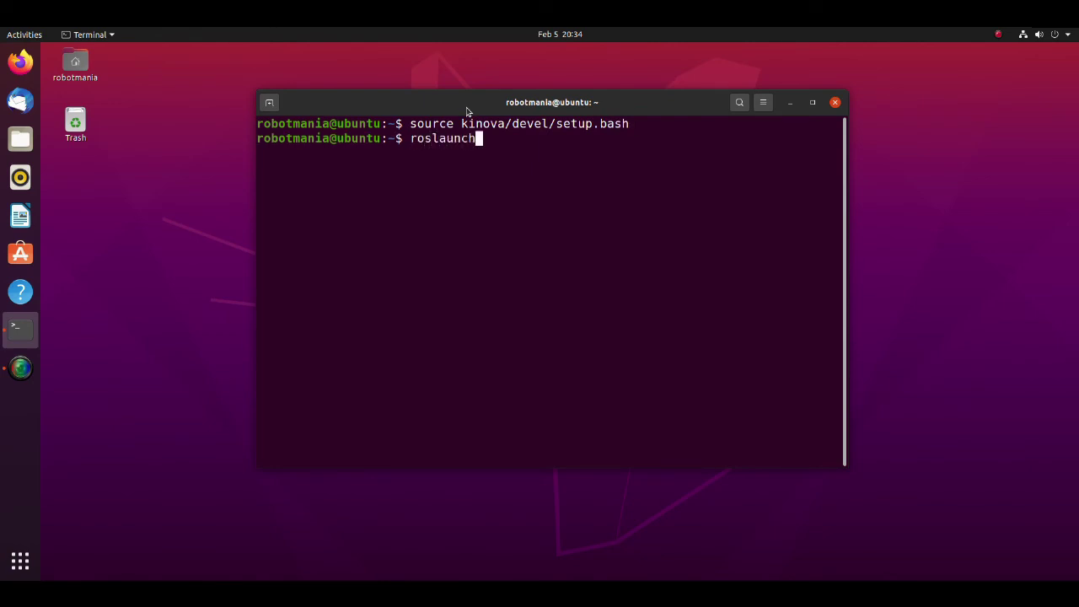
{"action": "type", "text": " kinova_moveit demo_ga"}
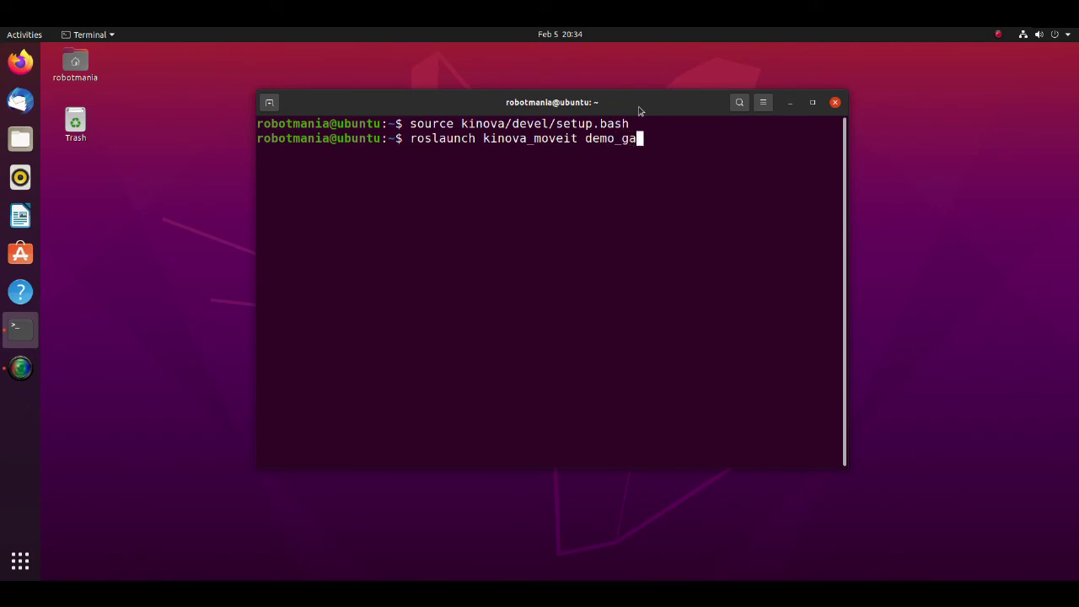
{"action": "key", "text": "Tab"}
{"action": "key", "text": "Return"}
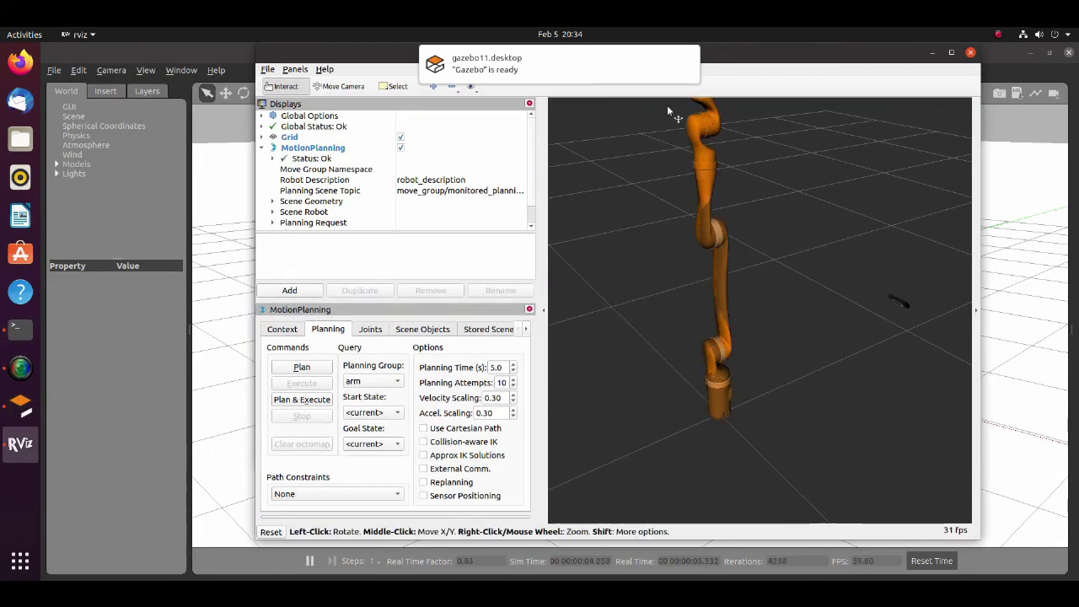
{"action": "left_click", "coordinate": [641, 66]}
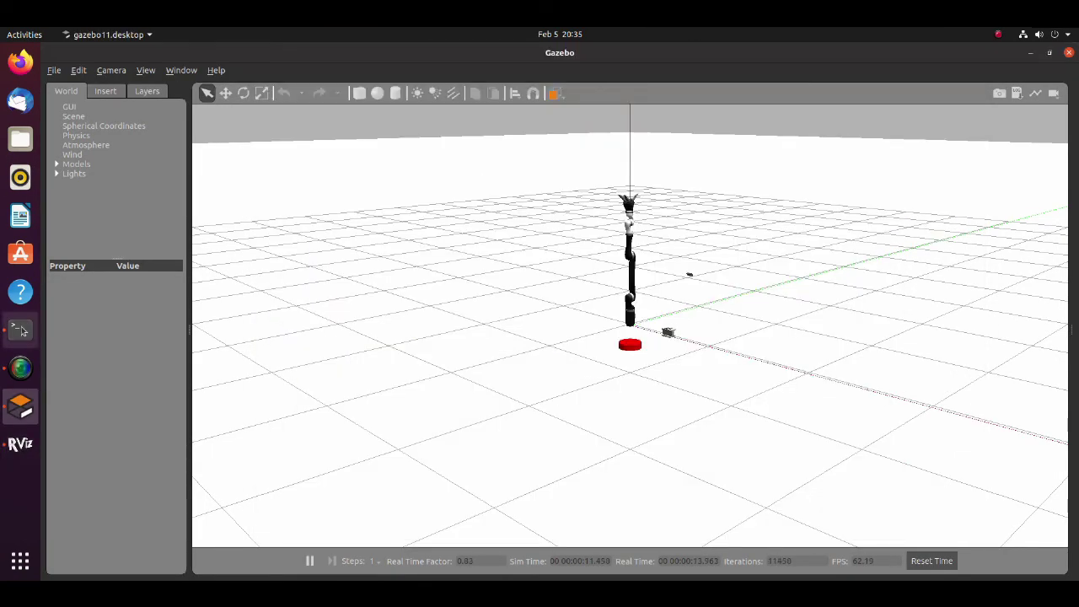
{"action": "right_click", "coordinate": [21, 328]}
- Source kinova/devel/setup.bash in another new terminal window
{"action": "left_click", "coordinate": [149, 305]}
{"action": "type", "text": "sour"}
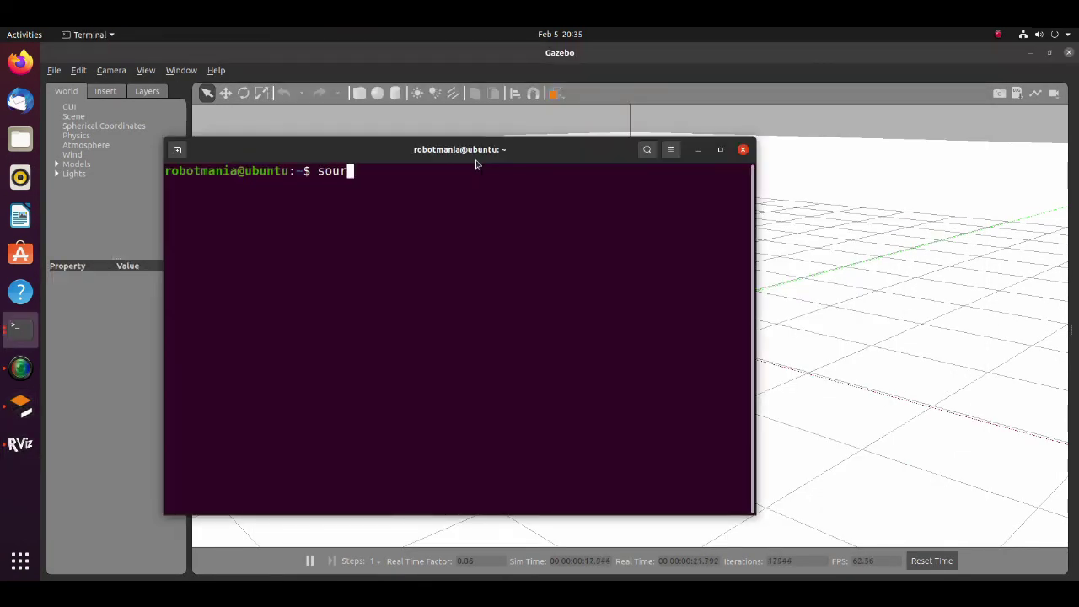
{"action": "type", "text": "ce kinova/devel/setup."}
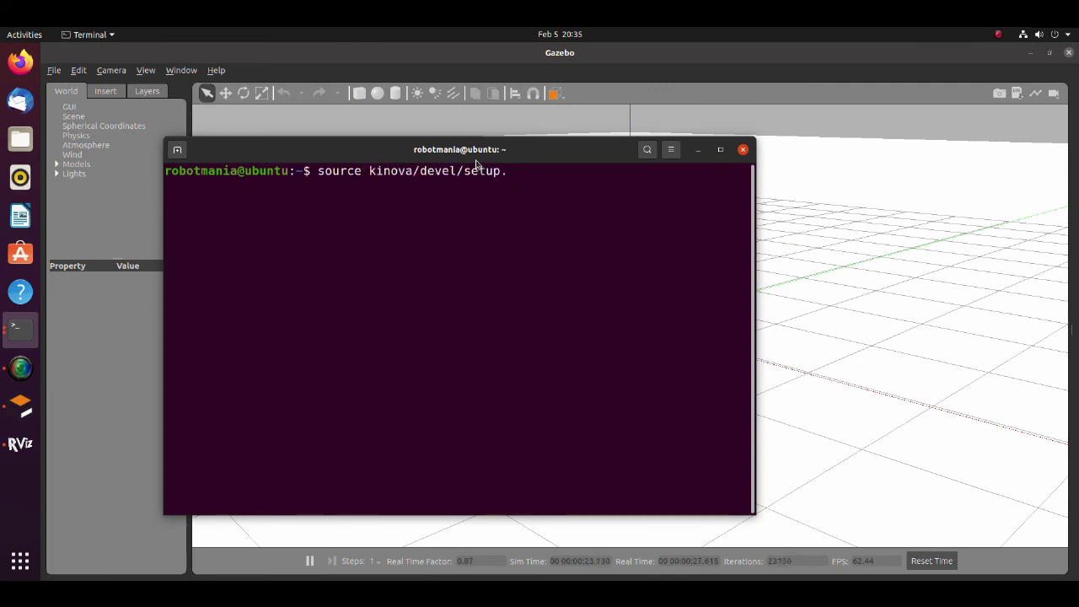
{"action": "type", "text": "bash"}
{"action": "key", "text": "Return"}
- Run 'rosrun aruco_recognition aruco_pose_estimation.py' and move its result window aside
{"action": "type", "text": "r"}
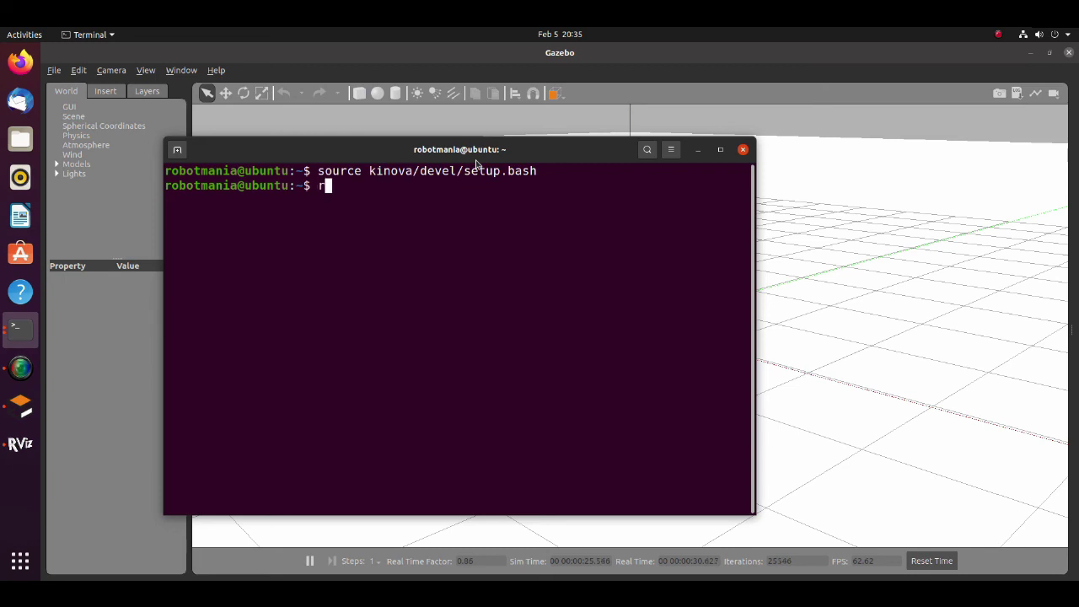
{"action": "type", "text": "osrun aru"}
{"action": "key", "text": "Tab"}
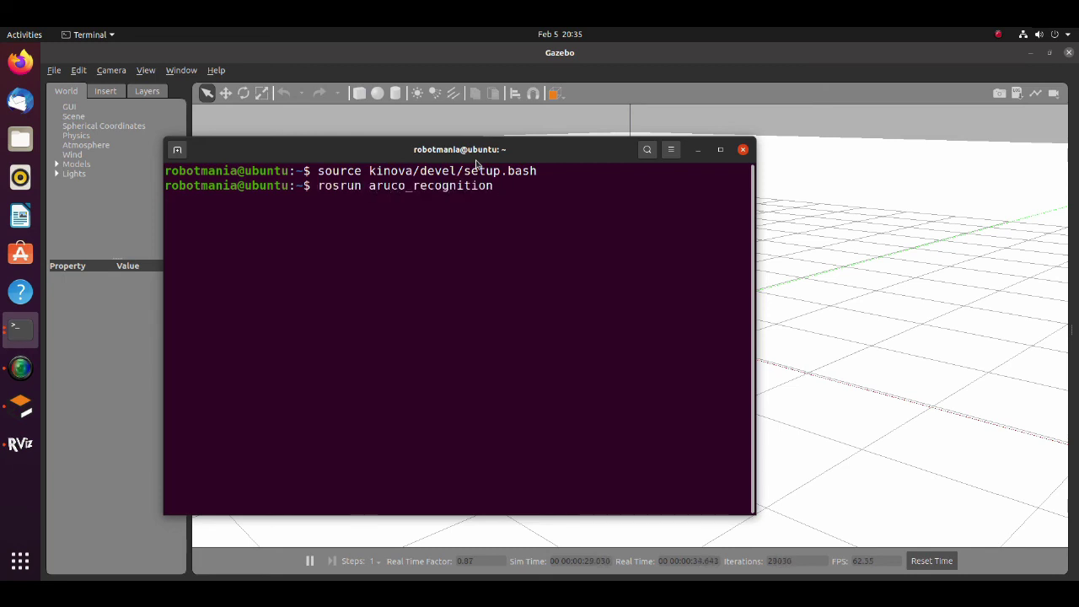
{"action": "type", "text": "aru"}
{"action": "key", "text": "Tab"}
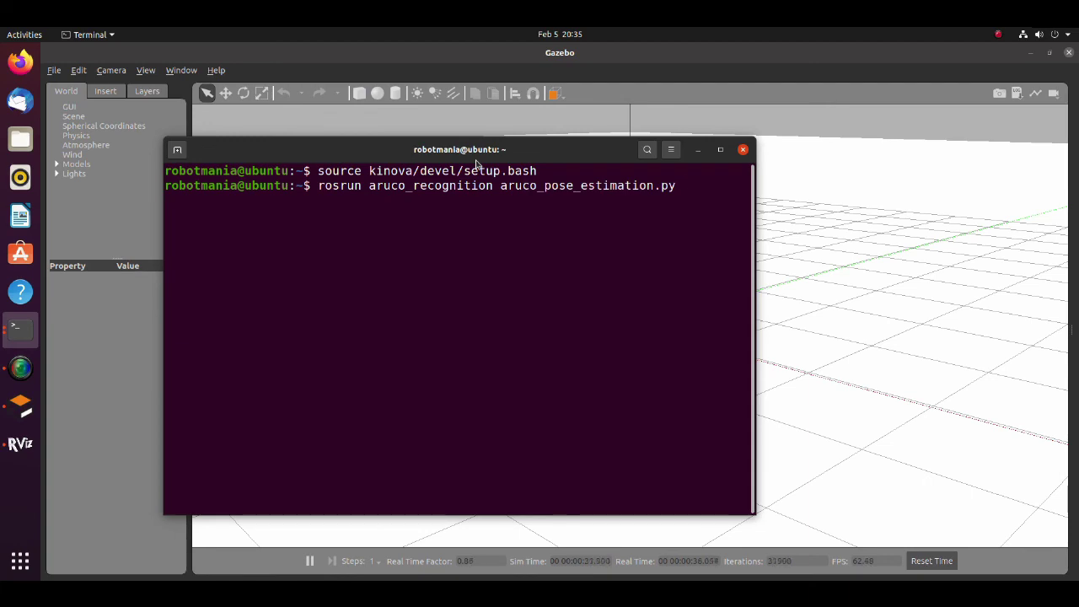
{"action": "key", "text": "Return"}
{"action": "left_click", "coordinate": [698, 149]}
{"action": "left_click_drag", "start_coordinate": [253, 73], "coordinate": [308, 76]}
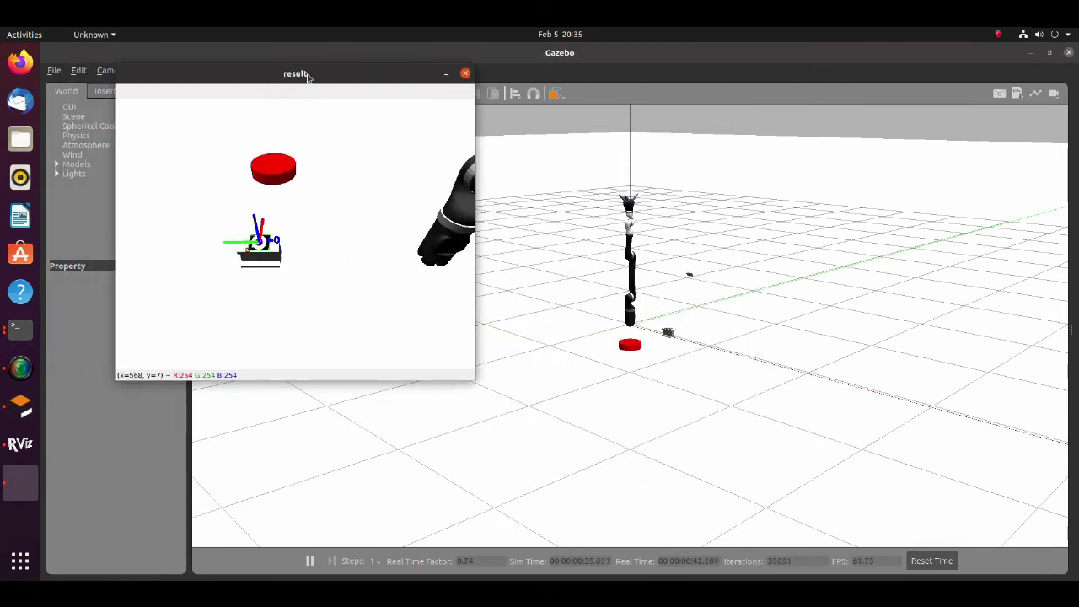
{"action": "right_click", "coordinate": [20, 328]}
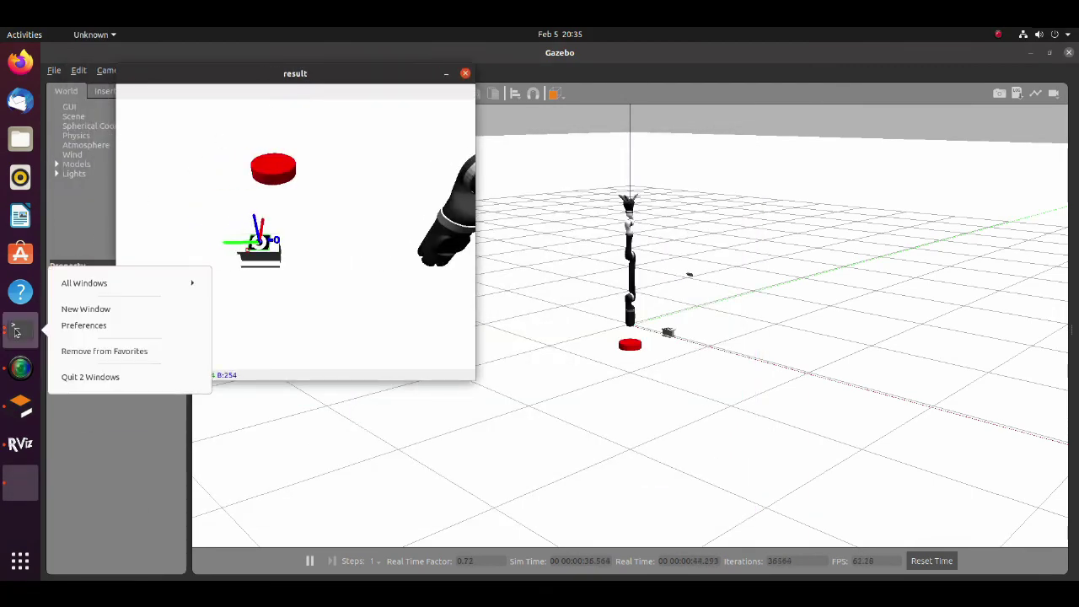
- In a third terminal, source kinova/devel/setup.bash, cd kinova/UI and run 'python3 controller.py'
{"action": "left_click", "coordinate": [71, 311]}
{"action": "type", "text": "sour"}
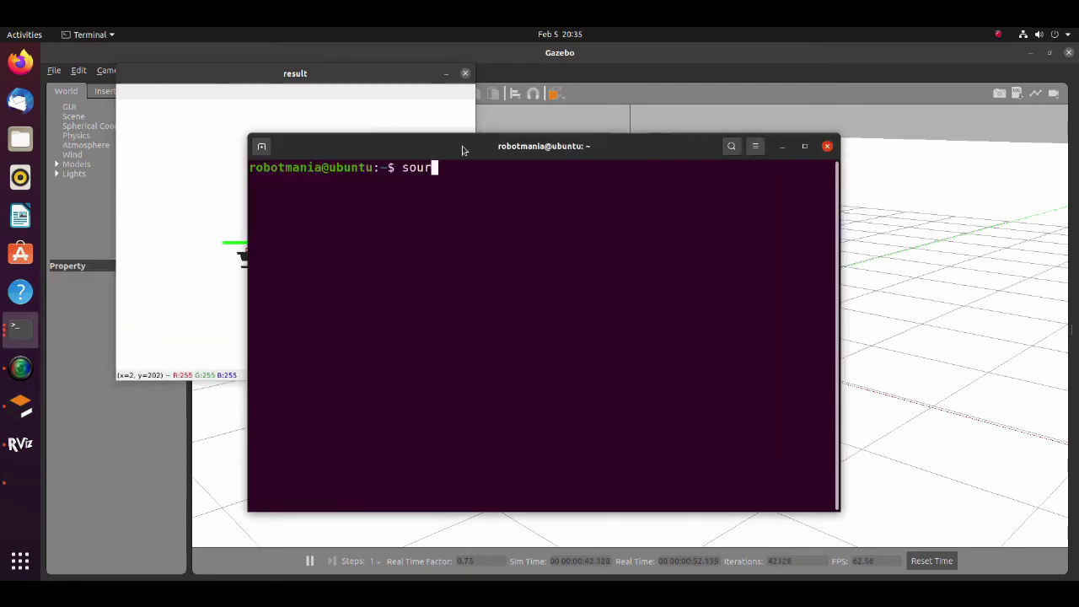
{"action": "type", "text": "ce kinova/devel/"}
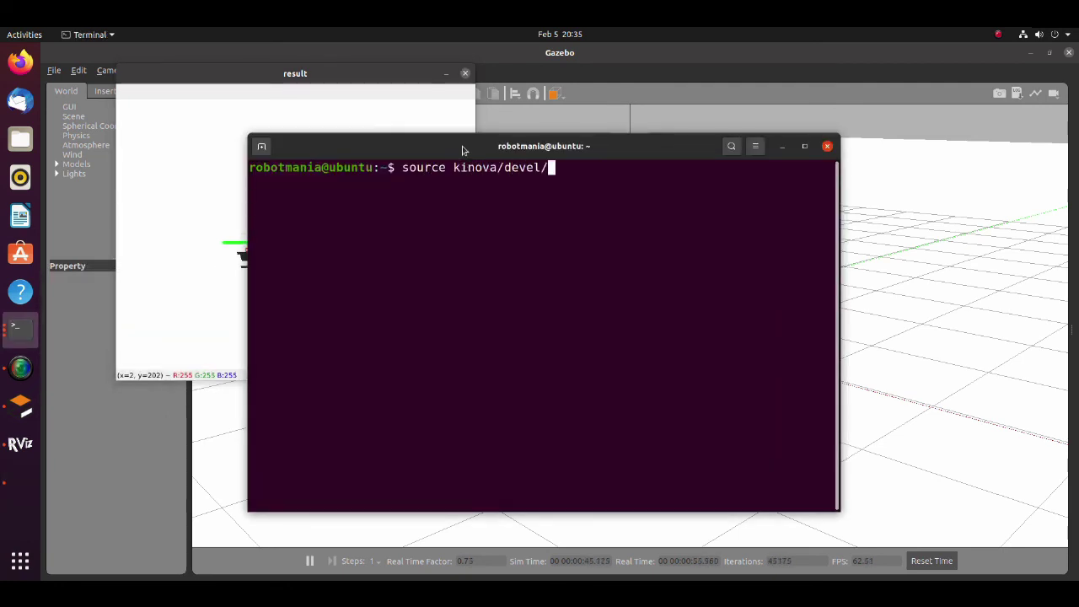
{"action": "type", "text": "setup.bash"}
{"action": "key", "text": "Return"}
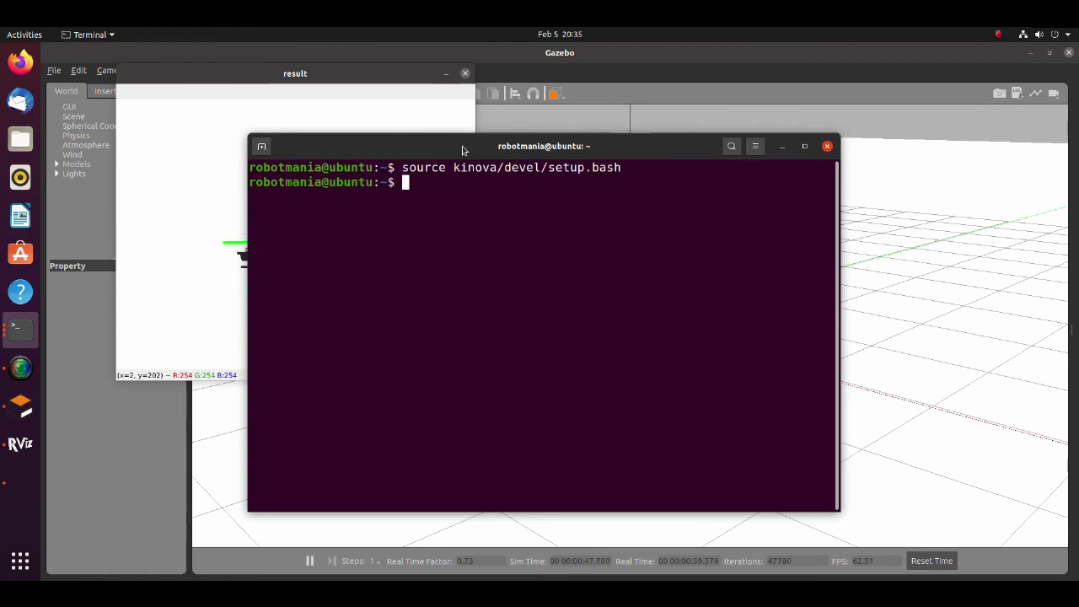
{"action": "type", "text": "cd kinova/UI"}
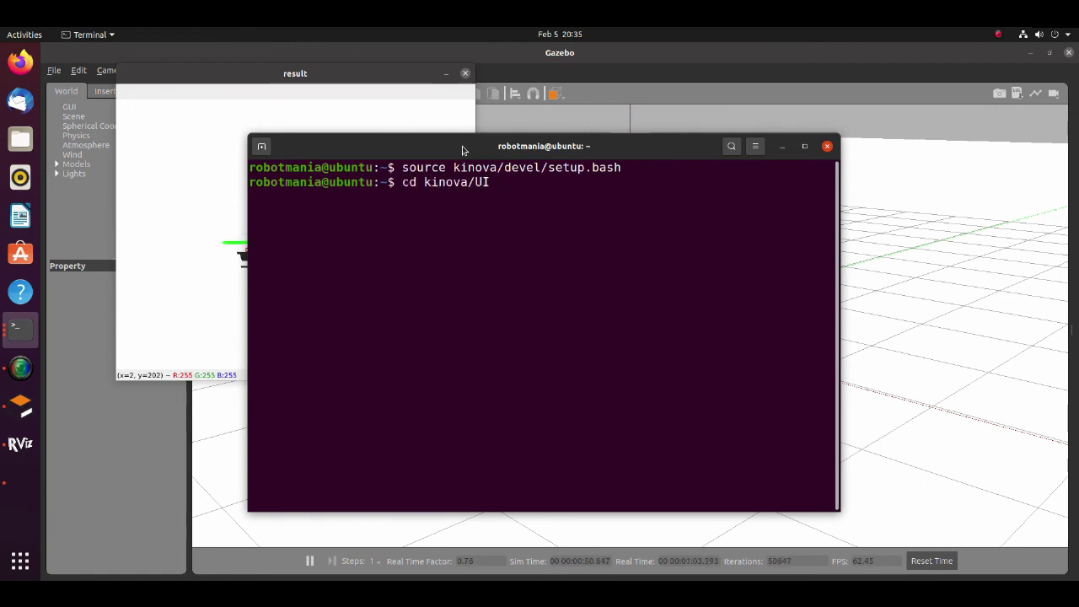
{"action": "key", "text": "Return"}
{"action": "left_click_drag", "start_coordinate": [462, 150], "coordinate": [460, 147]}
{"action": "type", "text": "pytho"}
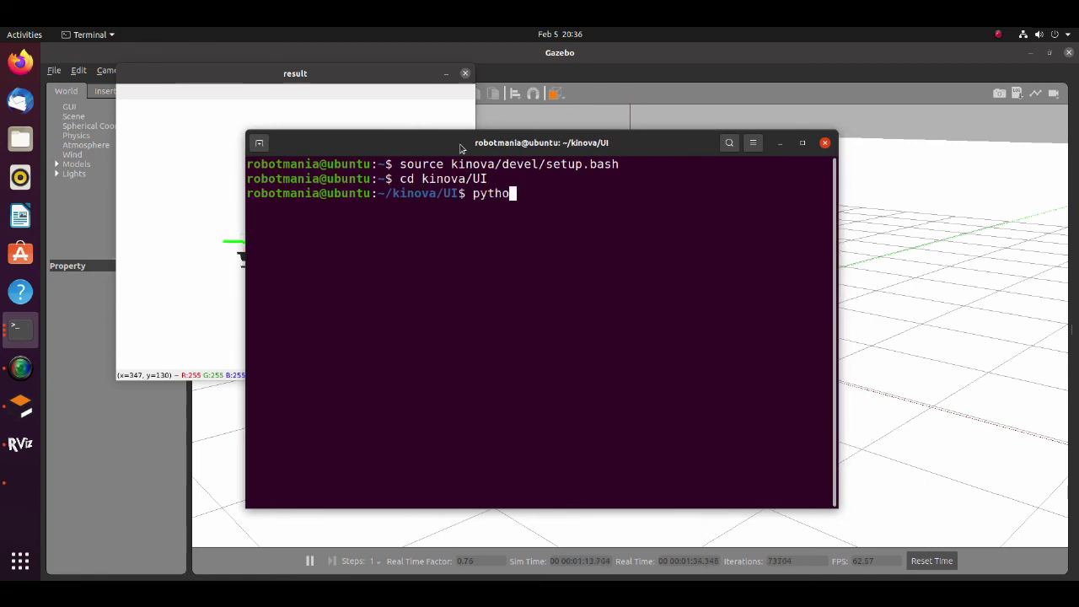
{"action": "type", "text": "n3 controller."}
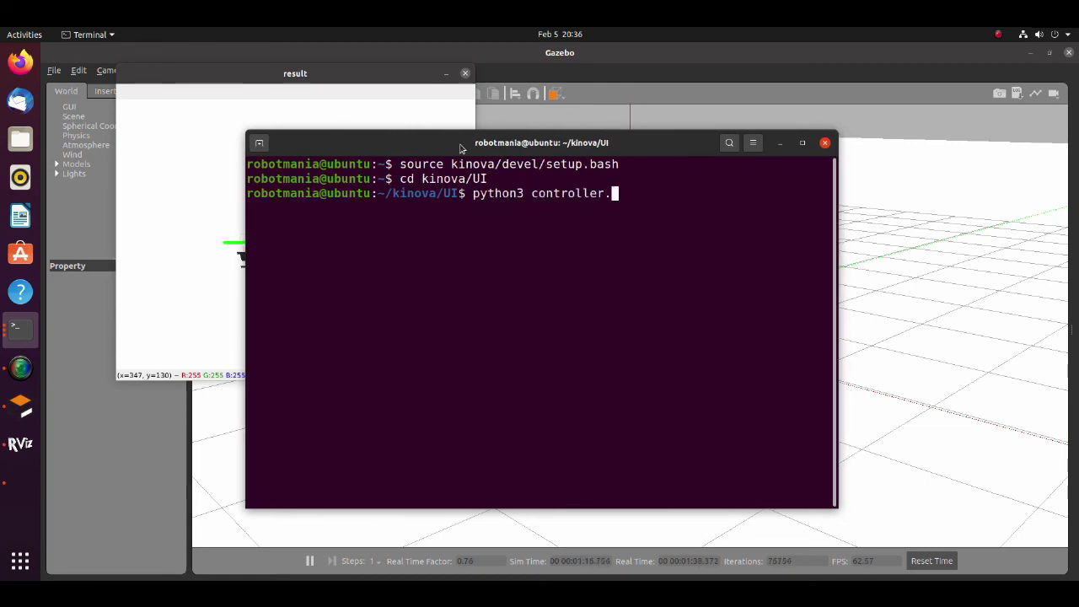
{"action": "type", "text": "py"}
{"action": "key", "text": "Return"}
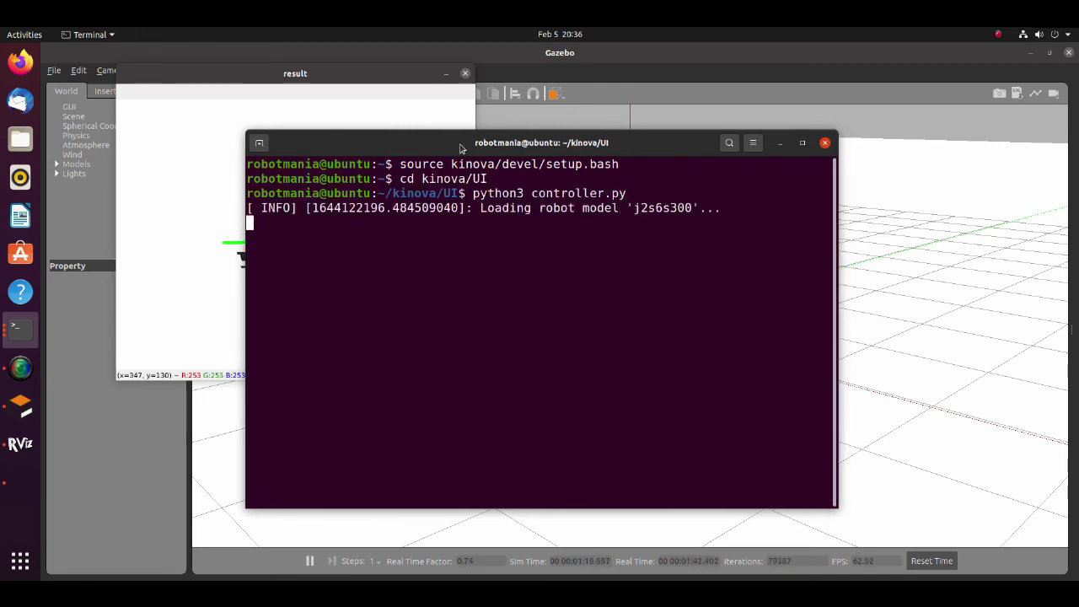
{"action": "left_click", "coordinate": [460, 148]}
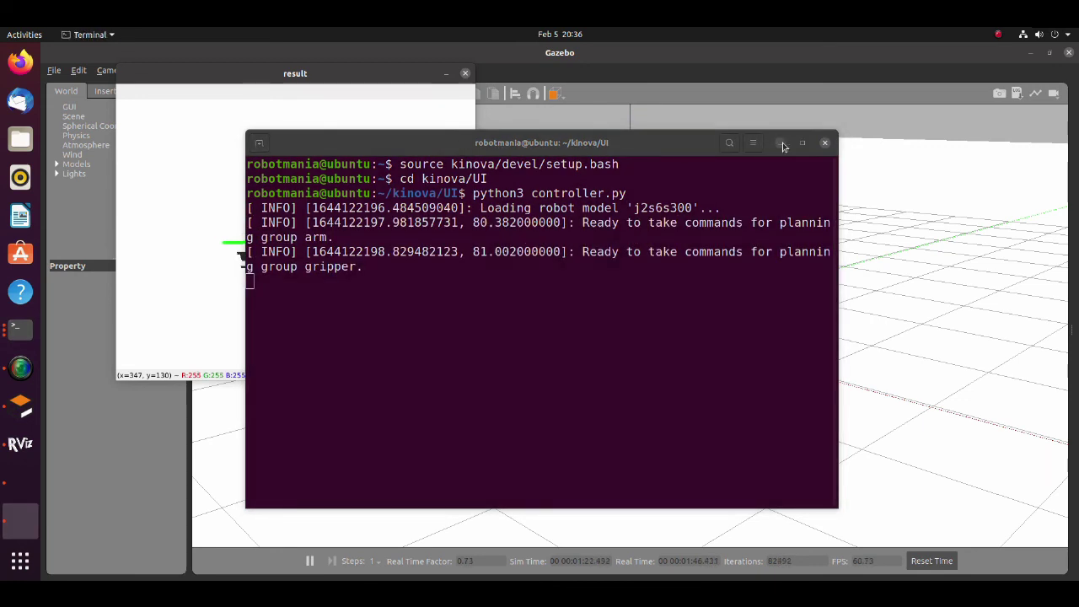
- Place the controller window beside the arm and send the arm to its initial position
{"action": "left_click", "coordinate": [780, 142]}
{"action": "left_click_drag", "start_coordinate": [570, 241], "coordinate": [899, 245]}
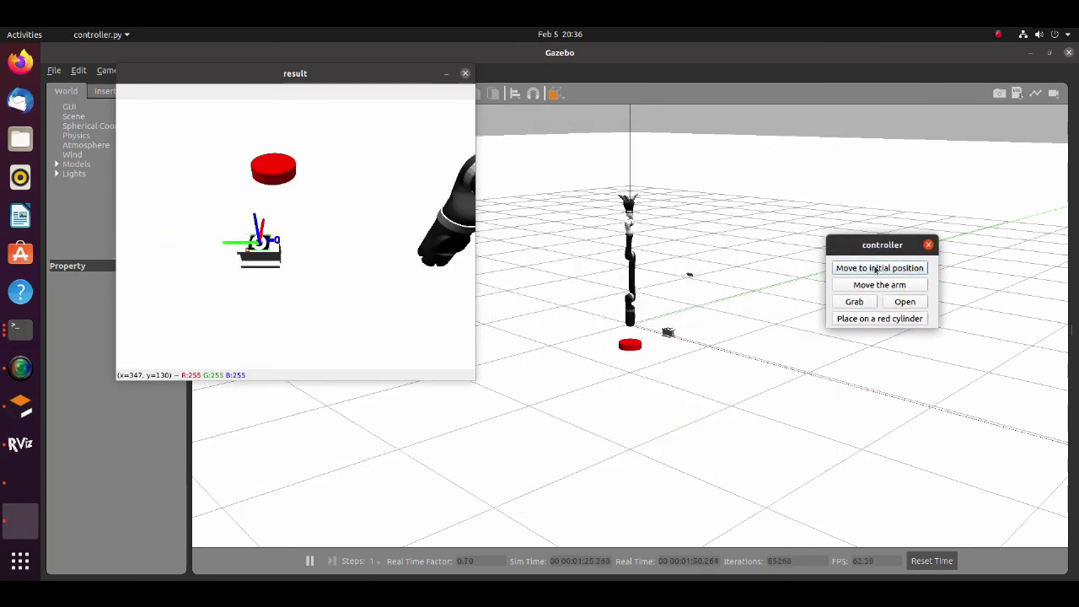
{"action": "left_click", "coordinate": [875, 269]}
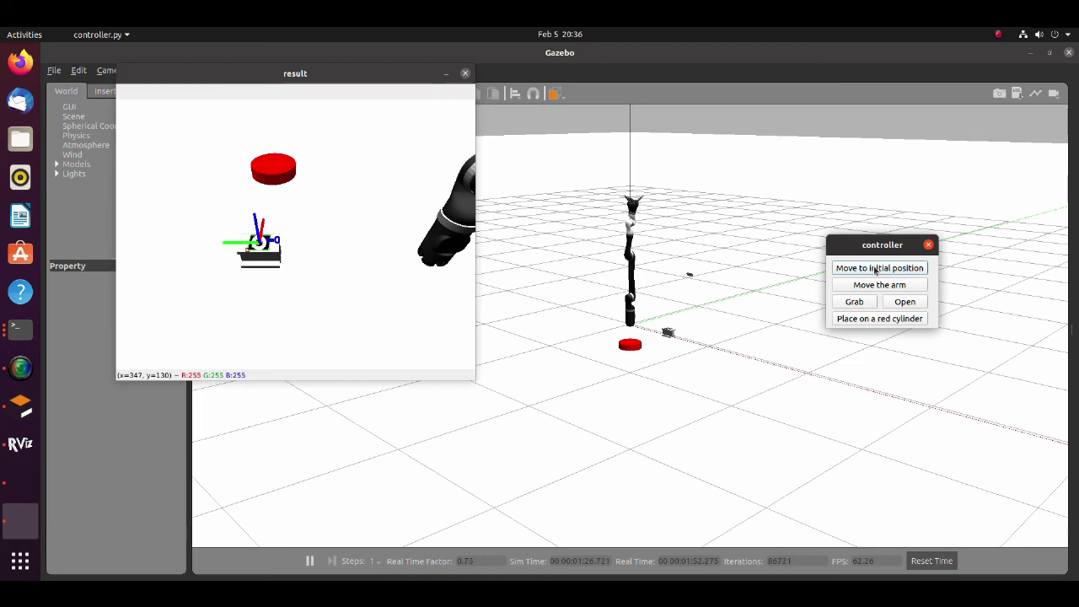